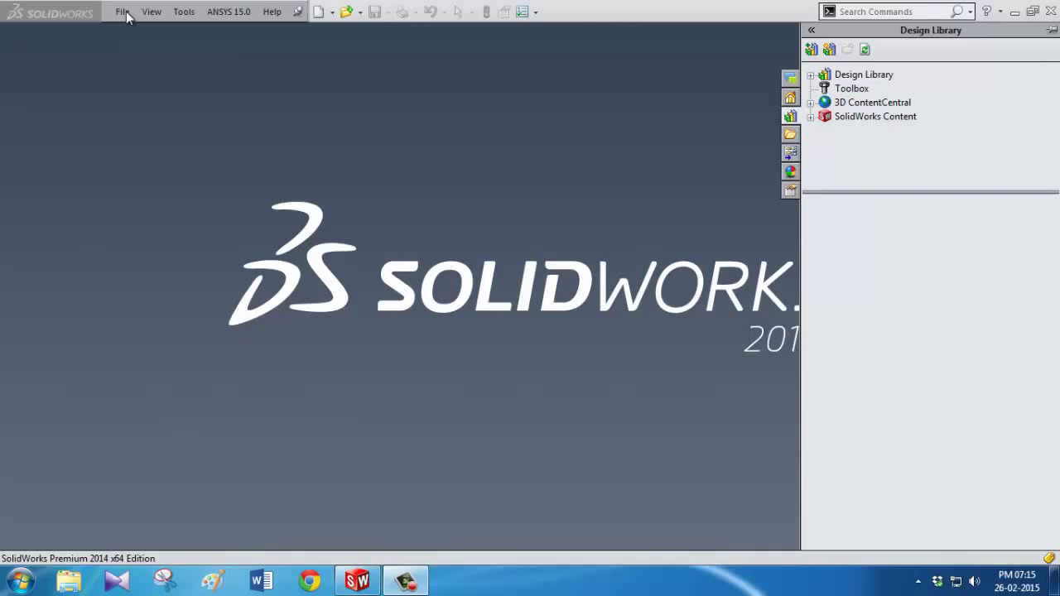
- Open Part7 from the Radiator folder under Project on Seagate Backup Plus Drive (H:)
{"action": "left_click", "coordinate": [126, 11]}
{"action": "left_click", "coordinate": [146, 48]}
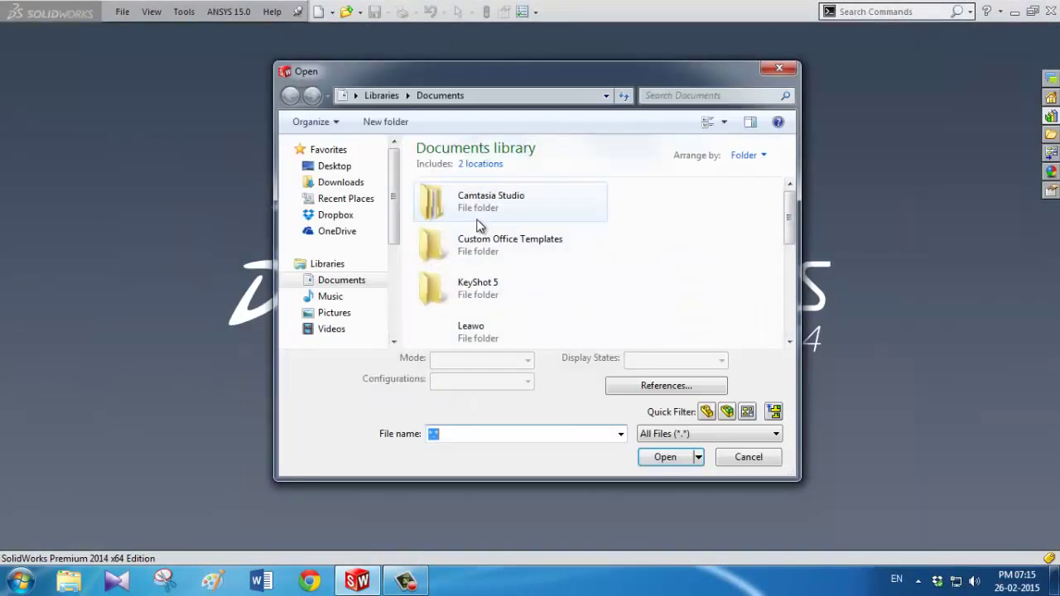
{"action": "left_click_drag", "start_coordinate": [392, 208], "coordinate": [392, 281]}
{"action": "left_click", "coordinate": [364, 258]}
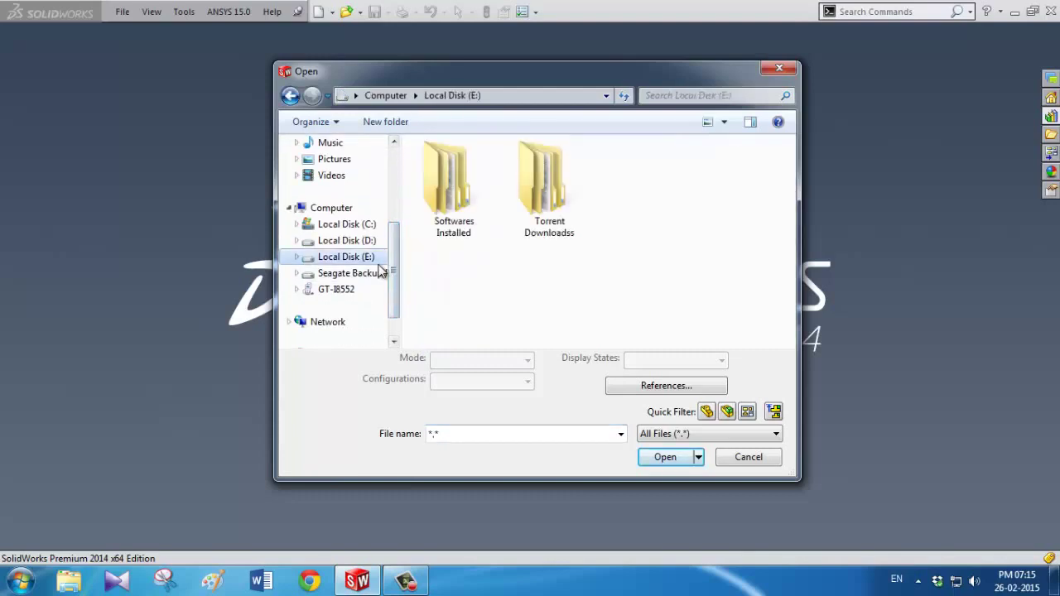
{"action": "left_click", "coordinate": [380, 272]}
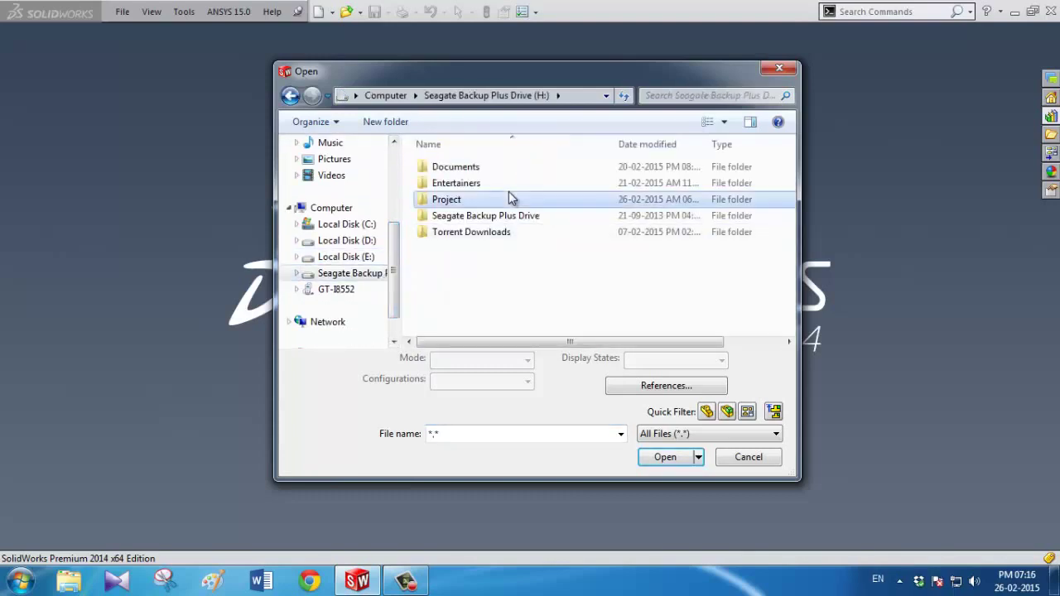
{"action": "double_click", "coordinate": [509, 194]}
{"action": "scroll", "coordinate": [505, 229], "scroll_direction": "down", "scroll_amount": 2}
{"action": "scroll", "coordinate": [505, 229], "scroll_direction": "down", "scroll_amount": 1}
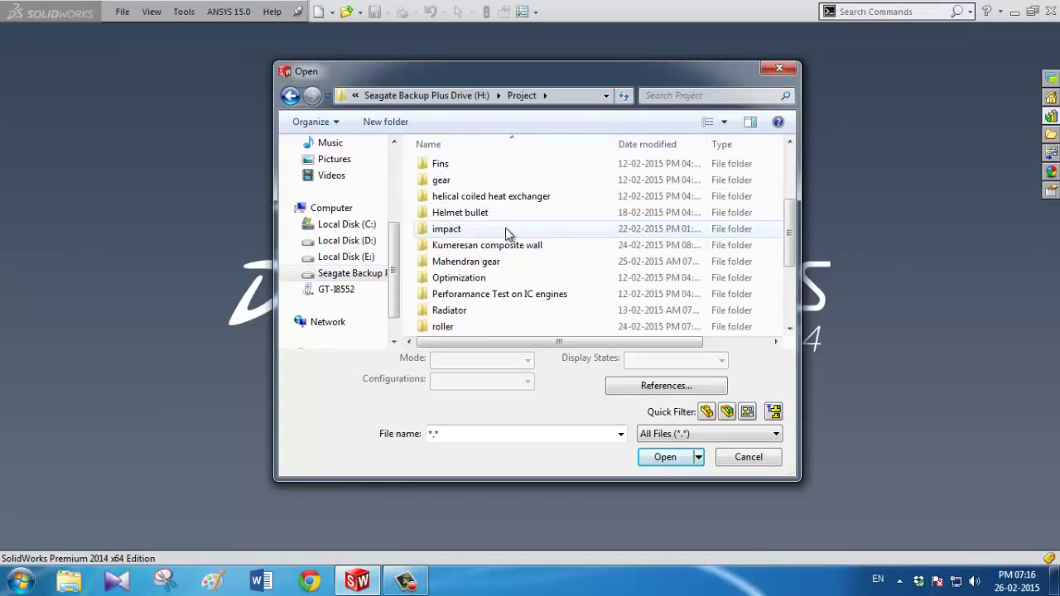
{"action": "scroll", "coordinate": [505, 229], "scroll_direction": "down", "scroll_amount": 3}
{"action": "double_click", "coordinate": [480, 191]}
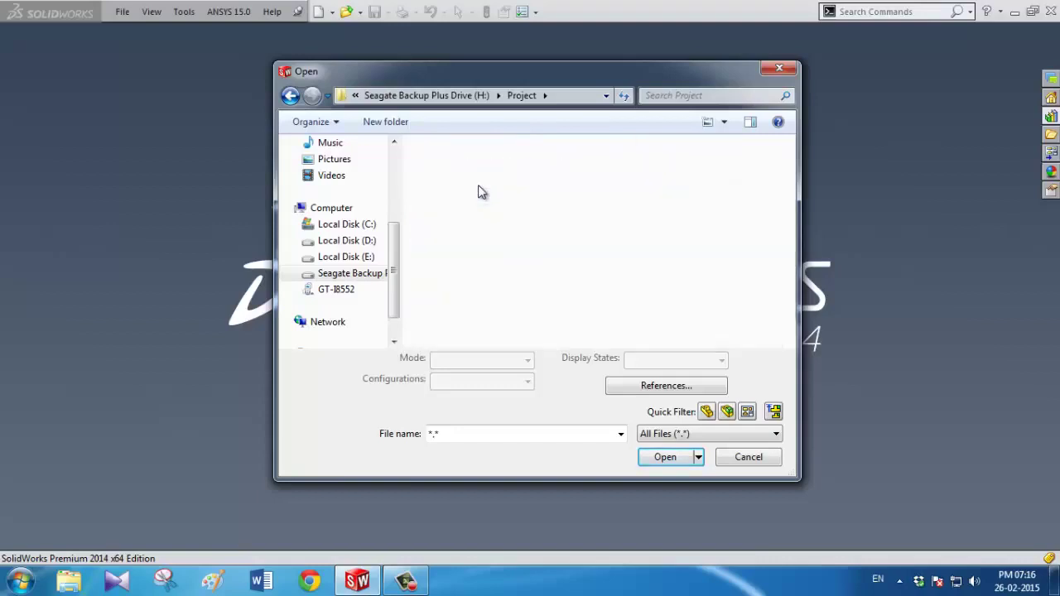
{"action": "left_click", "coordinate": [663, 458]}
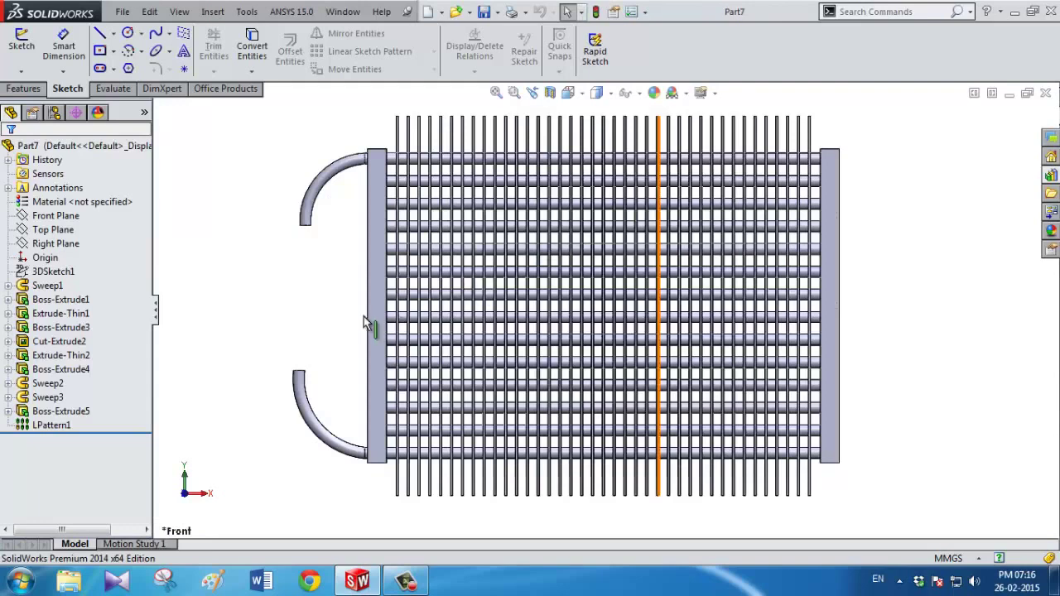
- Rotate the loaded radiator model Part7 to an angled 3D view, then bring up the Tools menu
{"action": "mouse_move", "coordinate": [330, 320]}
{"action": "middle_mouse_down"}
{"action": "mouse_move", "coordinate": [383, 326]}
{"action": "mouse_move", "coordinate": [357, 339]}
{"action": "mouse_move", "coordinate": [348, 331]}
{"action": "middle_mouse_up"}
{"action": "left_click", "coordinate": [248, 11]}
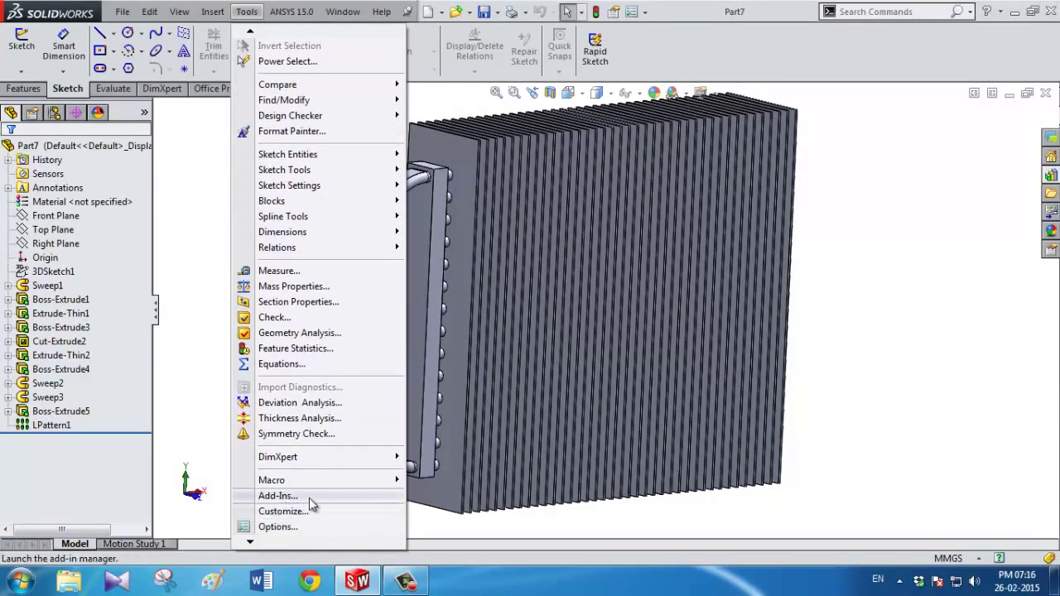
- Turn on the SolidWorks Flow Simulation 2014 add-in in the Add-Ins manager
{"action": "left_click", "coordinate": [309, 499]}
{"action": "scroll", "coordinate": [437, 460], "scroll_direction": "down", "scroll_amount": 2}
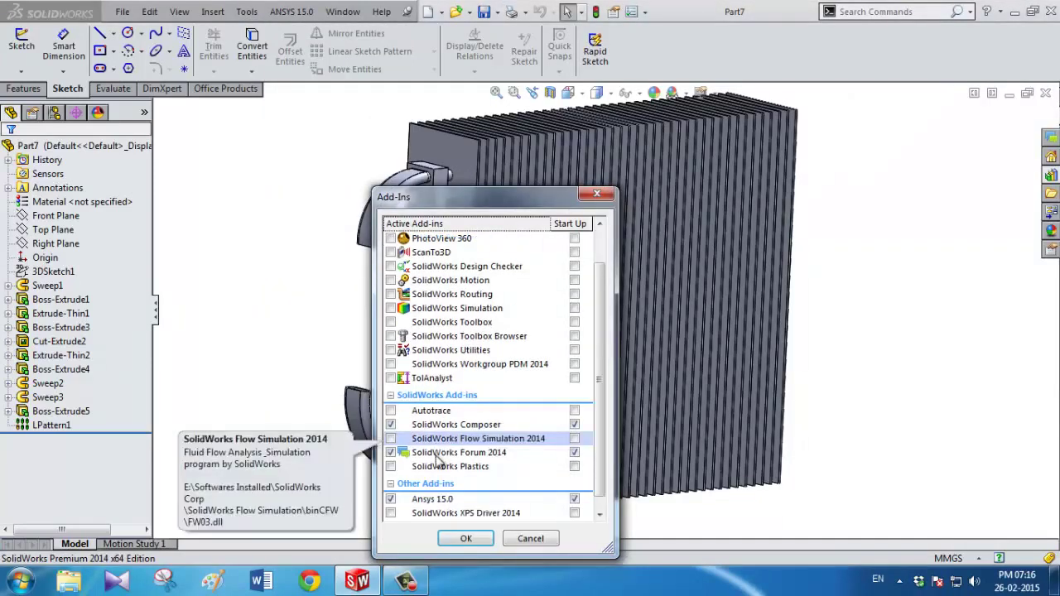
{"action": "scroll", "coordinate": [437, 461], "scroll_direction": "down", "scroll_amount": 1}
{"action": "left_click", "coordinate": [390, 424]}
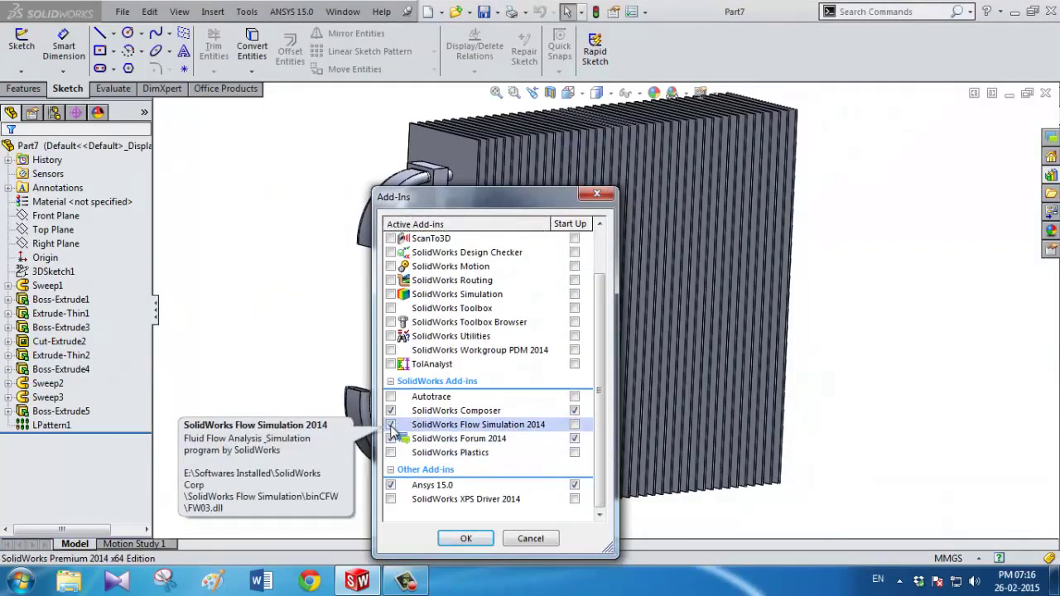
{"action": "left_click", "coordinate": [466, 538]}
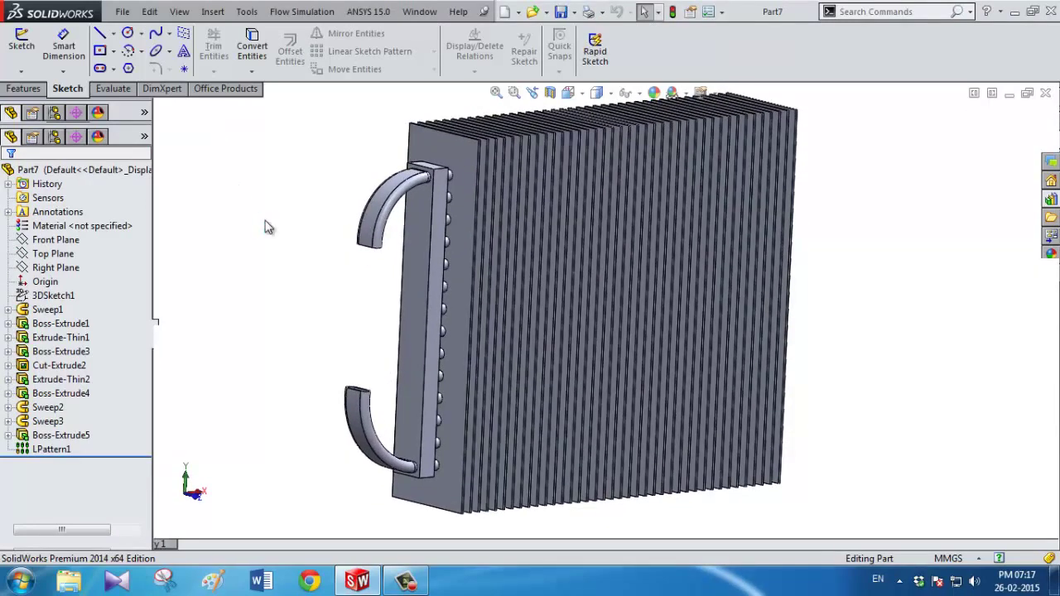
- On the Flow Simulation tab, pick the lower pipe's open end face for a lid
{"action": "left_click", "coordinate": [303, 89]}
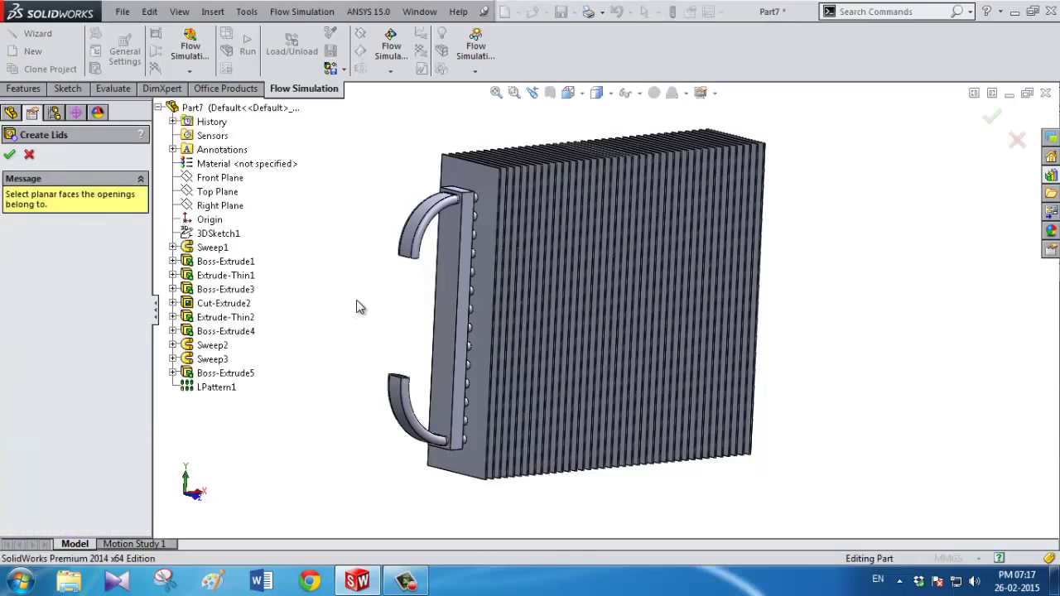
{"action": "mouse_move", "coordinate": [357, 306]}
{"action": "middle_mouse_down"}
{"action": "mouse_move", "coordinate": [360, 236]}
{"action": "mouse_move", "coordinate": [380, 385]}
{"action": "middle_mouse_up"}
{"action": "scroll", "coordinate": [431, 405], "scroll_direction": "down", "scroll_amount": 3}
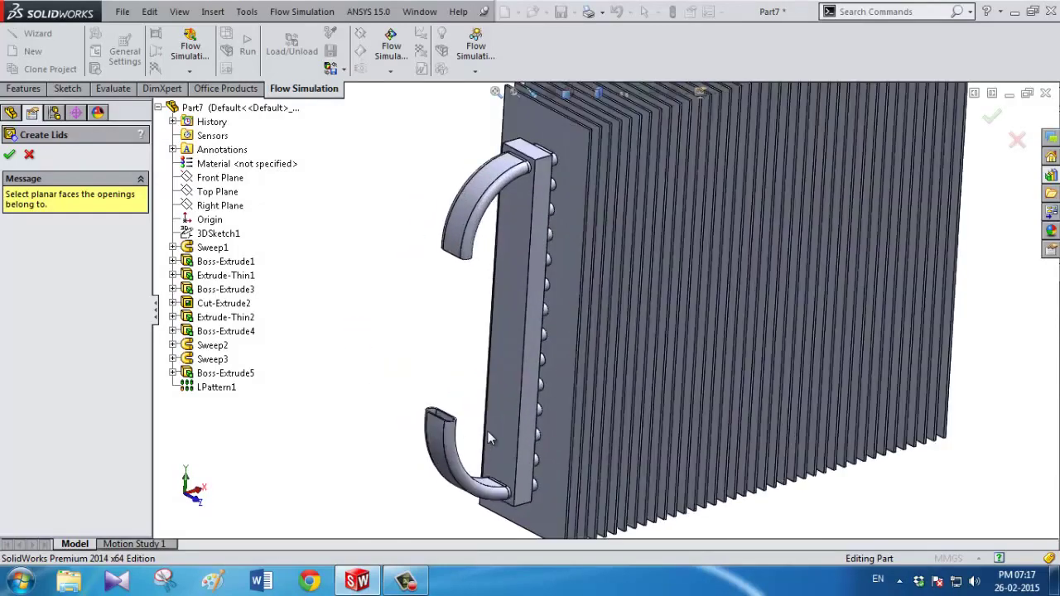
{"action": "scroll", "coordinate": [466, 382], "scroll_direction": "down", "scroll_amount": 3}
{"action": "scroll", "coordinate": [455, 356], "scroll_direction": "down", "scroll_amount": 2}
{"action": "scroll", "coordinate": [444, 331], "scroll_direction": "down", "scroll_amount": 2}
{"action": "scroll", "coordinate": [497, 364], "scroll_direction": "down", "scroll_amount": 2}
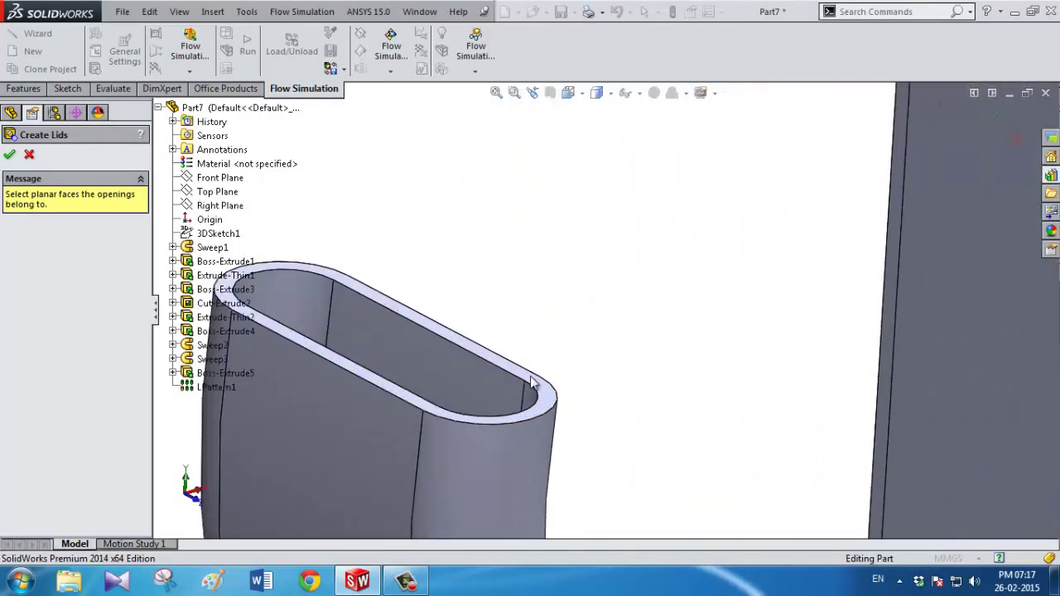
{"action": "left_click", "coordinate": [602, 386]}
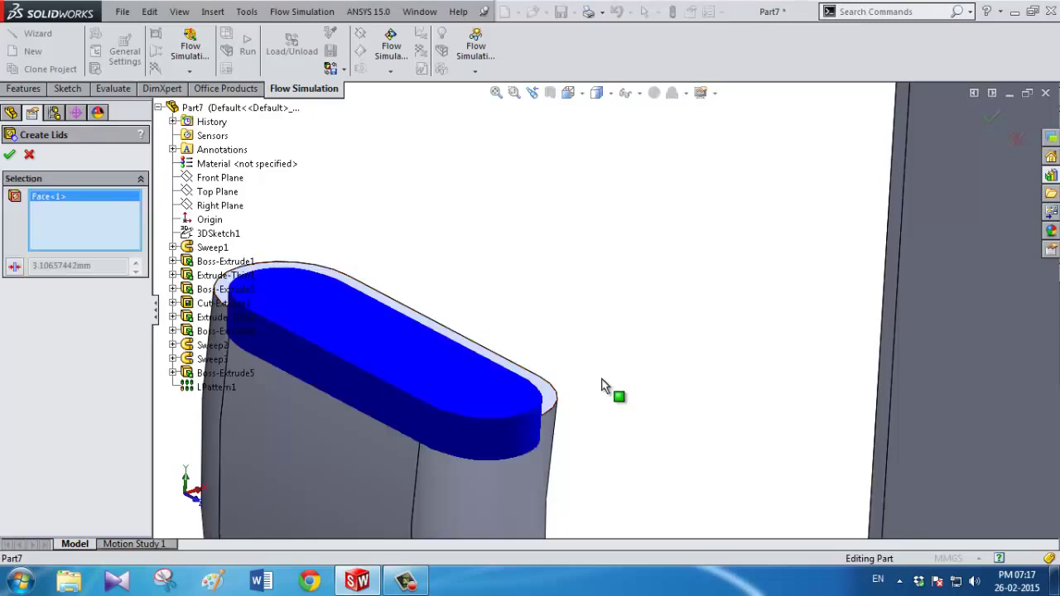
- Add the upper pipe's open end face and confirm, creating LID1 and LID2
{"action": "scroll", "coordinate": [603, 385], "scroll_direction": "up", "scroll_amount": 2}
{"action": "scroll", "coordinate": [603, 386], "scroll_direction": "up", "scroll_amount": 2}
{"action": "scroll", "coordinate": [603, 385], "scroll_direction": "up", "scroll_amount": 2}
{"action": "scroll", "coordinate": [603, 385], "scroll_direction": "up", "scroll_amount": 2}
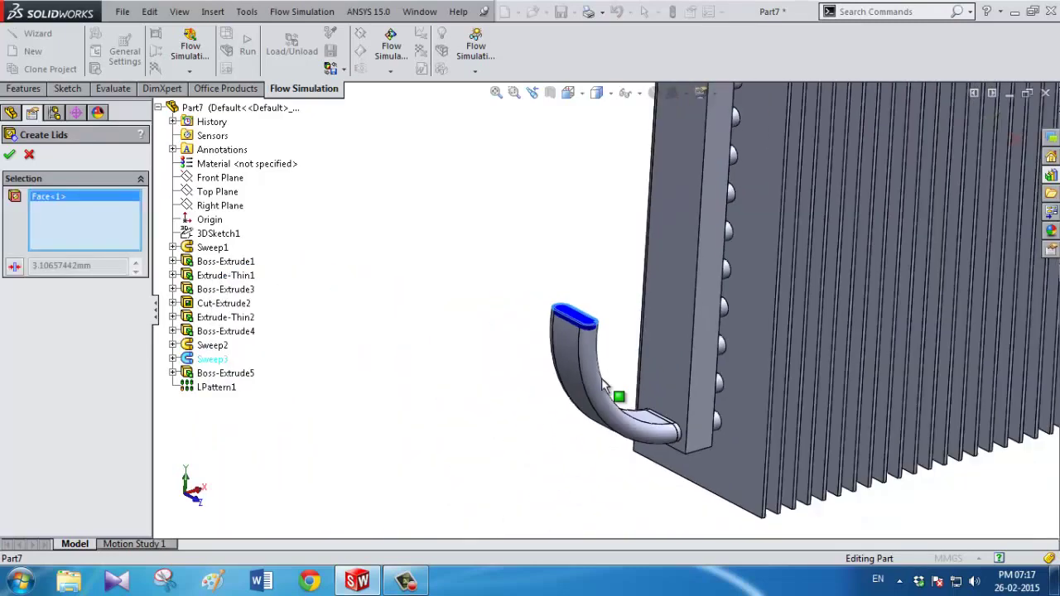
{"action": "mouse_move", "coordinate": [609, 393]}
{"action": "middle_mouse_down"}
{"action": "mouse_move", "coordinate": [602, 111]}
{"action": "mouse_move", "coordinate": [631, 241]}
{"action": "mouse_move", "coordinate": [643, 166]}
{"action": "mouse_move", "coordinate": [628, 187]}
{"action": "middle_mouse_up"}
{"action": "scroll", "coordinate": [627, 187], "scroll_direction": "down", "scroll_amount": 2}
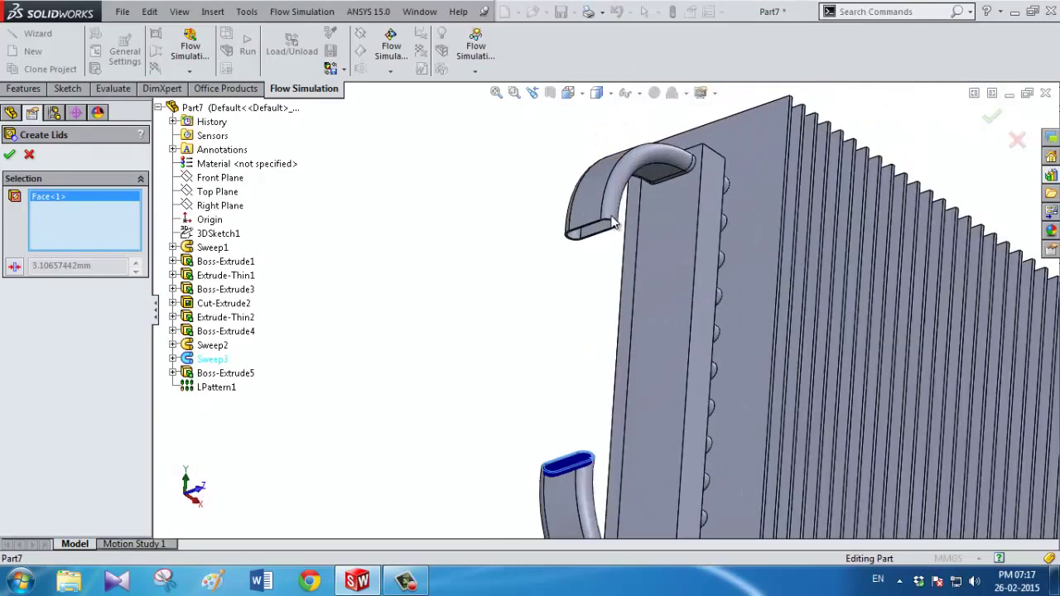
{"action": "scroll", "coordinate": [616, 215], "scroll_direction": "down", "scroll_amount": 2}
{"action": "scroll", "coordinate": [608, 244], "scroll_direction": "down", "scroll_amount": 2}
{"action": "scroll", "coordinate": [654, 228], "scroll_direction": "down", "scroll_amount": 2}
{"action": "scroll", "coordinate": [654, 228], "scroll_direction": "down", "scroll_amount": 2}
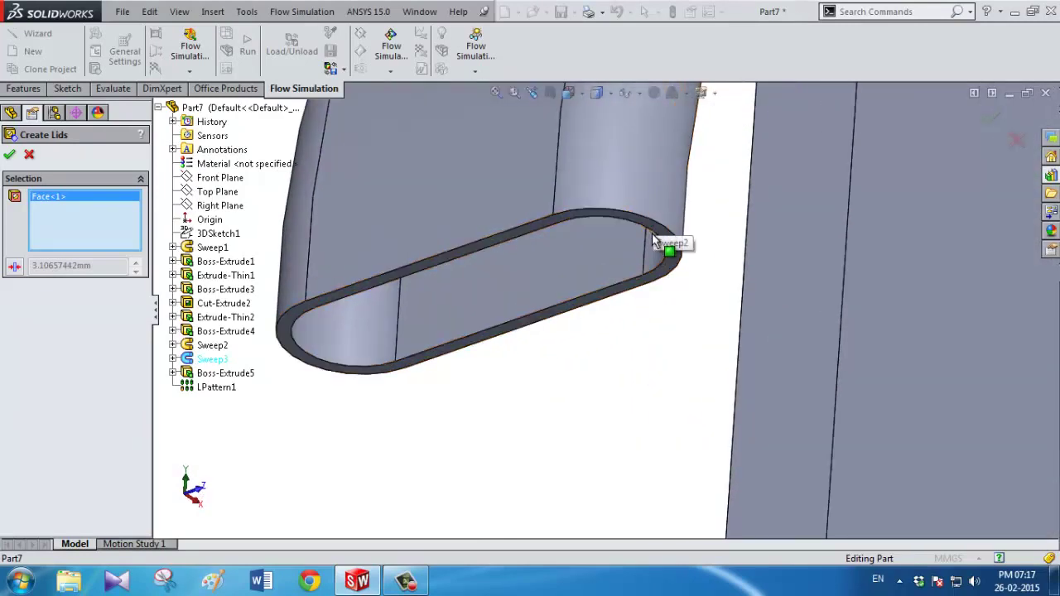
{"action": "left_click", "coordinate": [625, 326]}
{"action": "scroll", "coordinate": [625, 325], "scroll_direction": "up", "scroll_amount": 2}
{"action": "scroll", "coordinate": [625, 326], "scroll_direction": "up", "scroll_amount": 2}
{"action": "scroll", "coordinate": [625, 326], "scroll_direction": "up", "scroll_amount": 2}
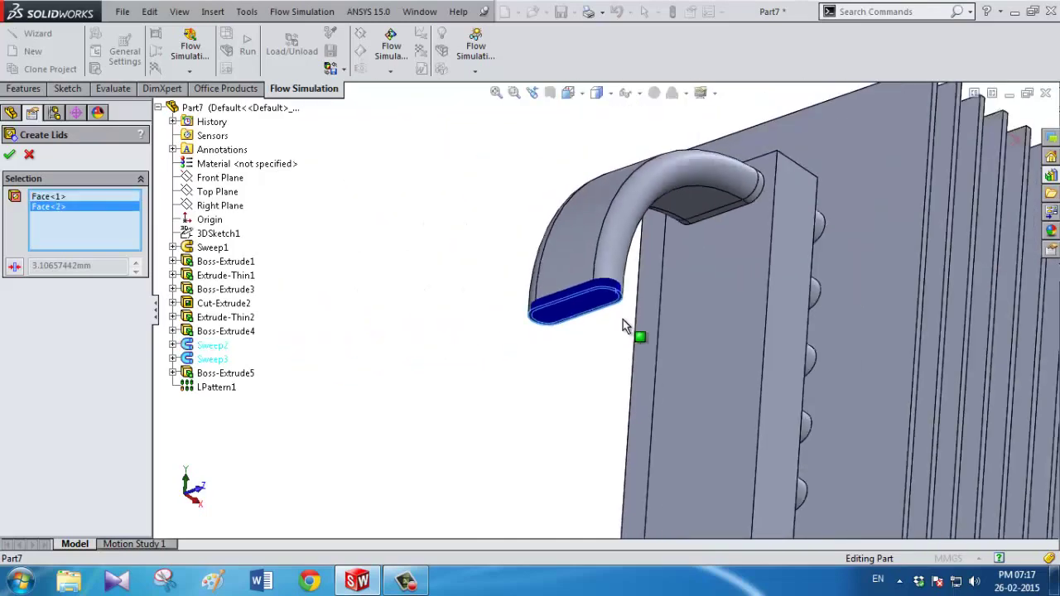
{"action": "scroll", "coordinate": [625, 325], "scroll_direction": "up", "scroll_amount": 3}
{"action": "mouse_move", "coordinate": [619, 320]}
{"action": "middle_mouse_down"}
{"action": "mouse_move", "coordinate": [753, 416]}
{"action": "mouse_move", "coordinate": [846, 356]}
{"action": "middle_mouse_up"}
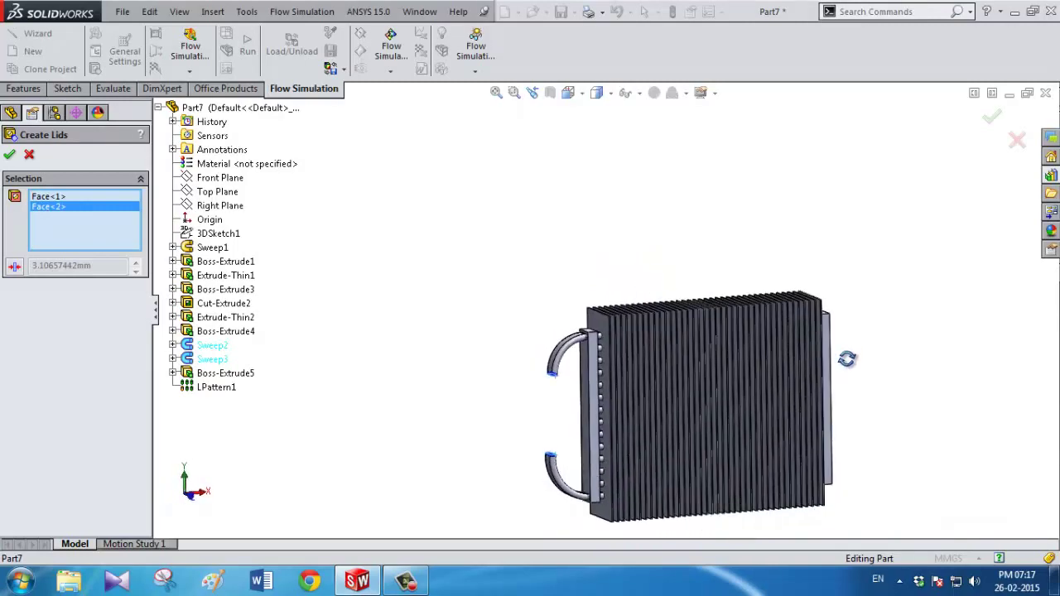
{"action": "left_click", "coordinate": [10, 155]}
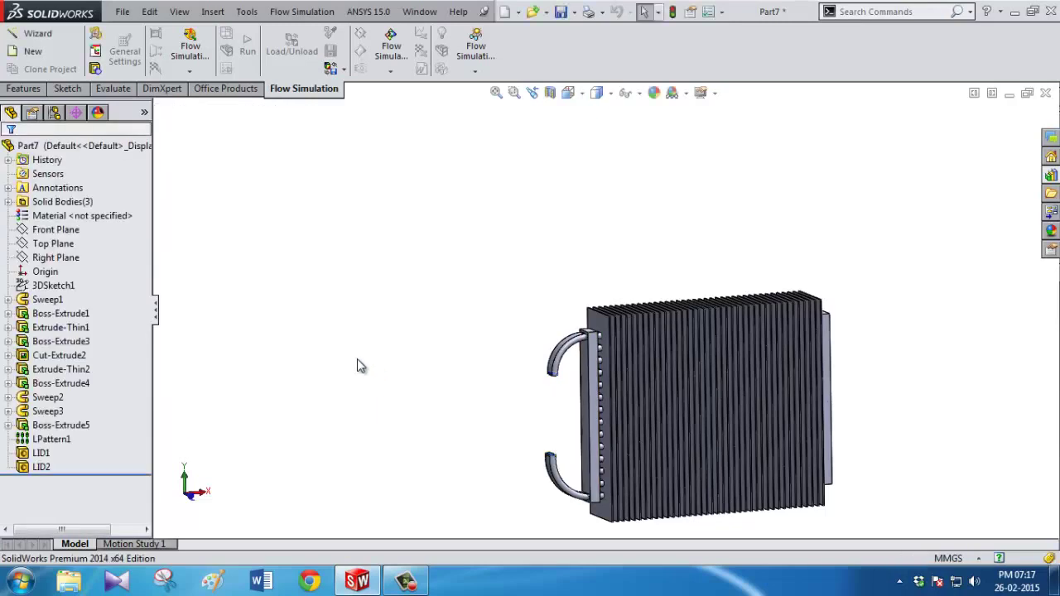
- Start the Flow Simulation Wizard with default name and SI units, enabling heat conduction in solids
{"action": "left_click", "coordinate": [42, 36]}
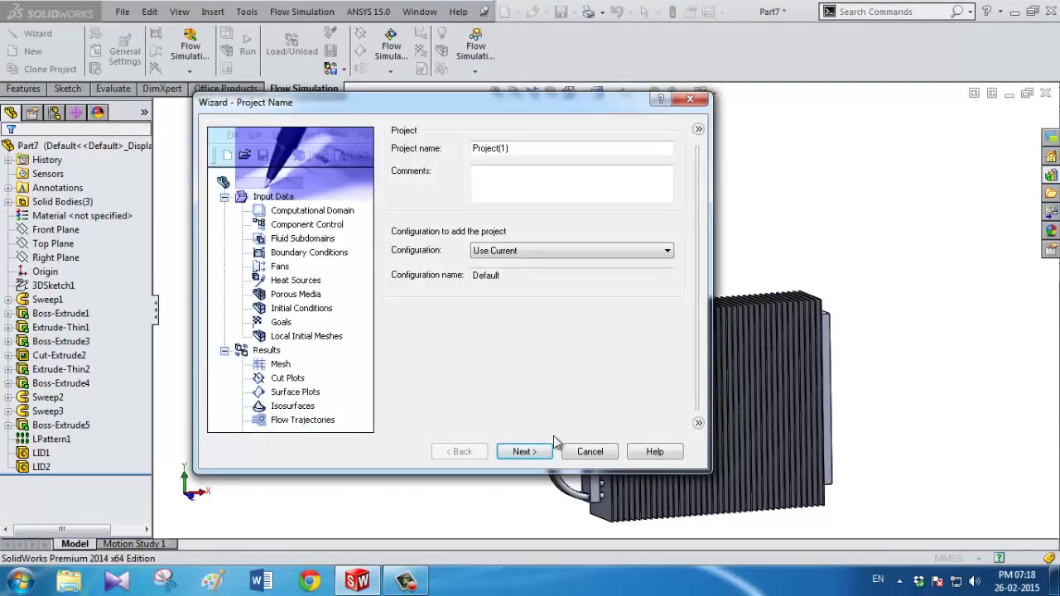
{"action": "left_click", "coordinate": [539, 455]}
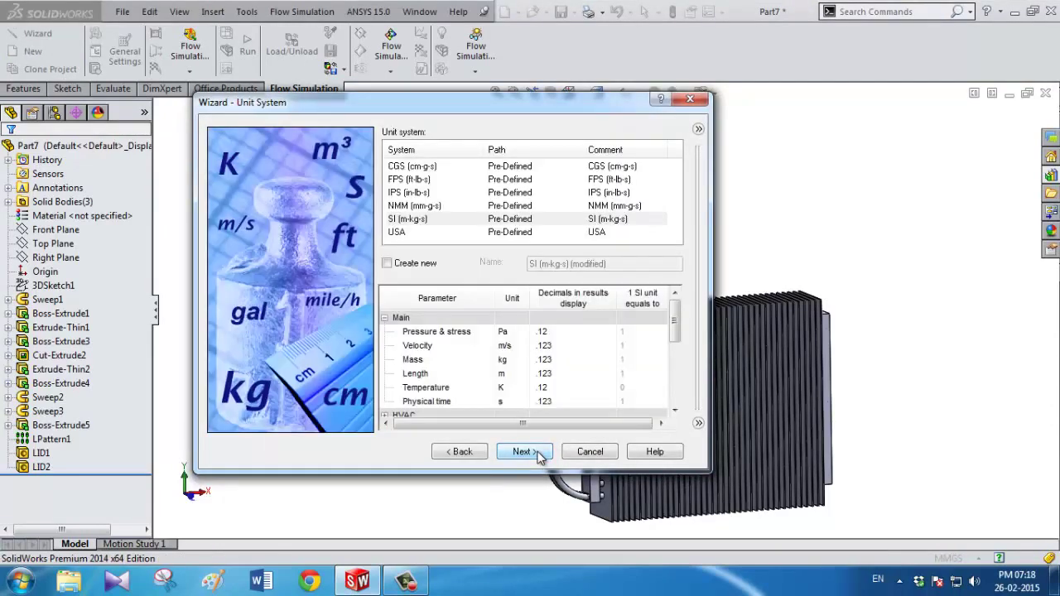
{"action": "left_click", "coordinate": [539, 455]}
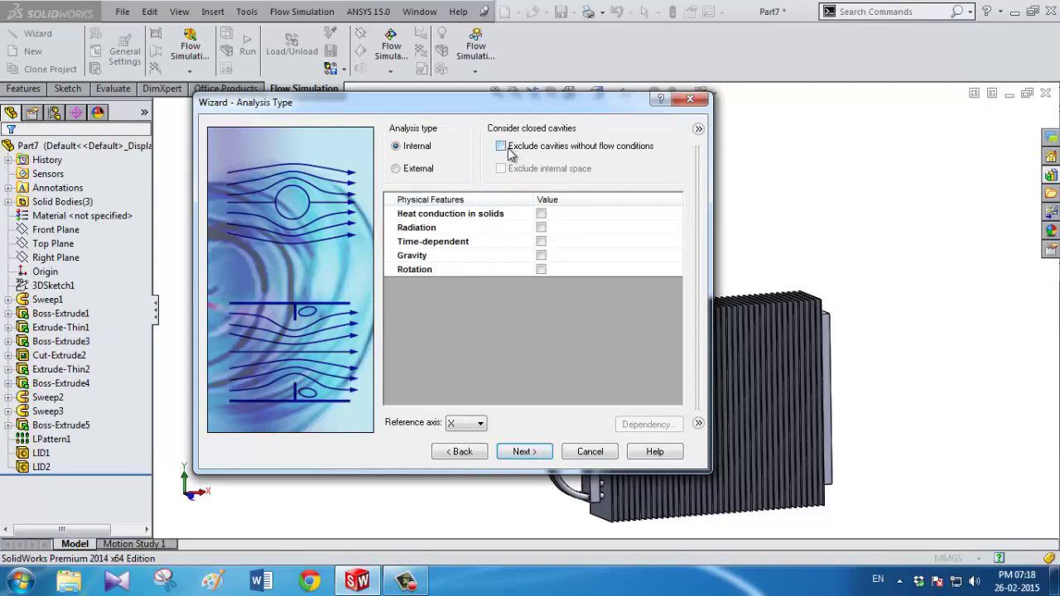
{"action": "left_click", "coordinate": [540, 214]}
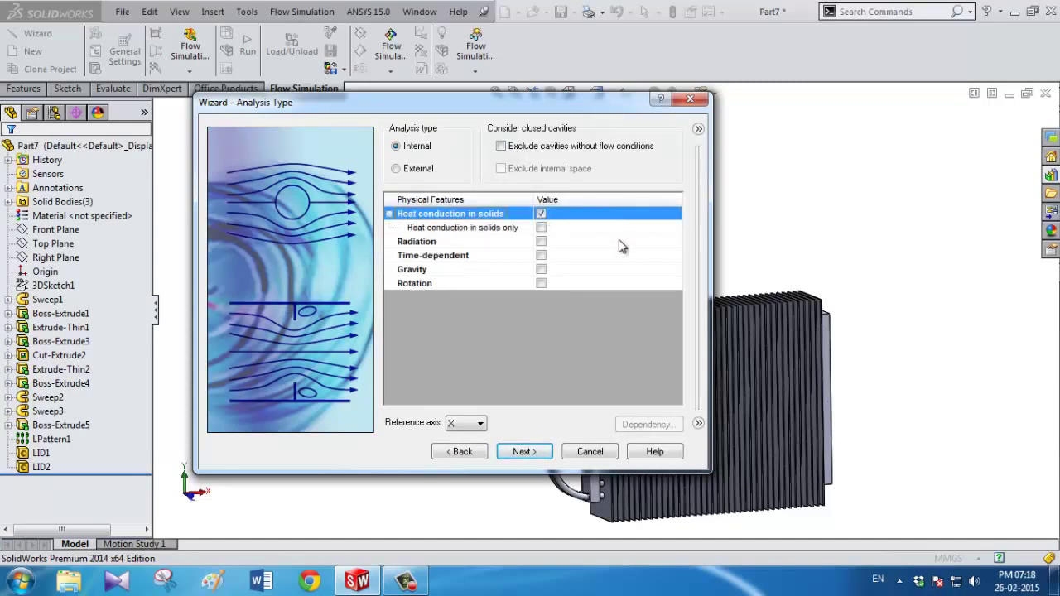
{"action": "left_click", "coordinate": [540, 454]}
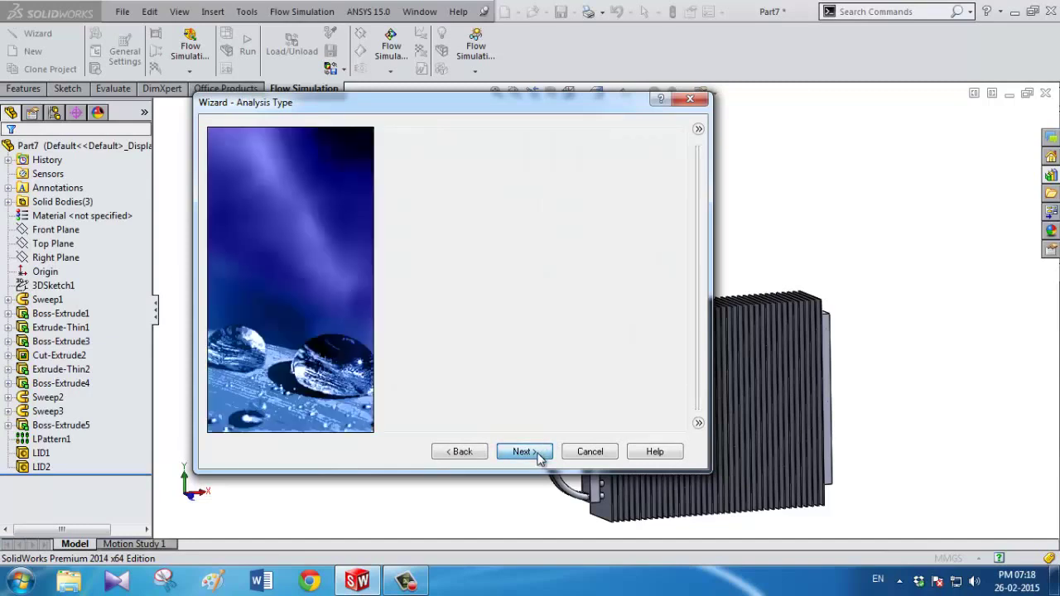
- Add Water from the predefined Liquids as the project fluid
{"action": "left_click", "coordinate": [385, 163]}
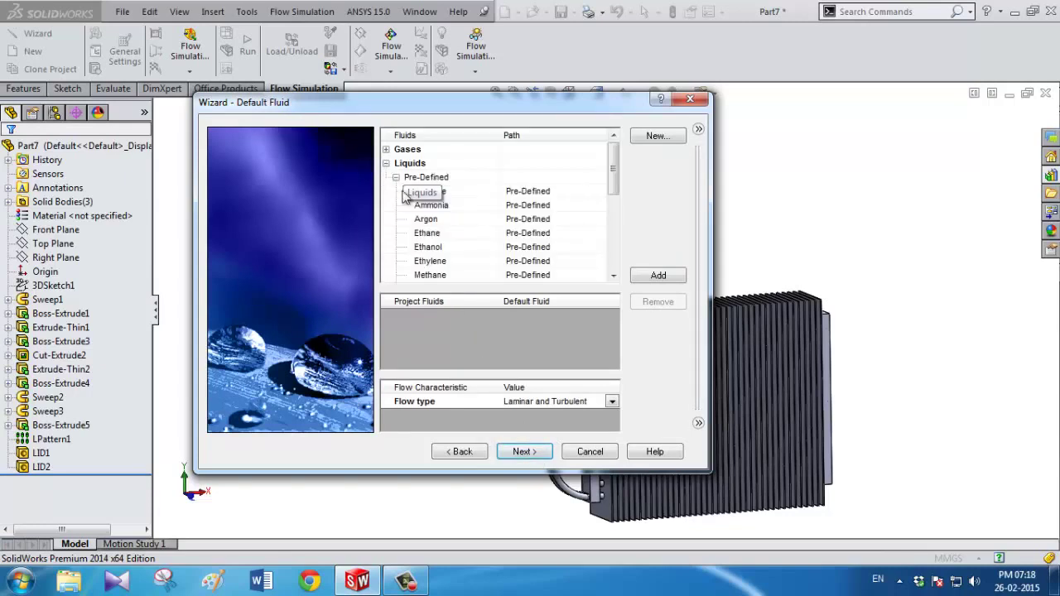
{"action": "scroll", "coordinate": [470, 263], "scroll_direction": "down", "scroll_amount": 1}
{"action": "scroll", "coordinate": [470, 264], "scroll_direction": "down", "scroll_amount": 1}
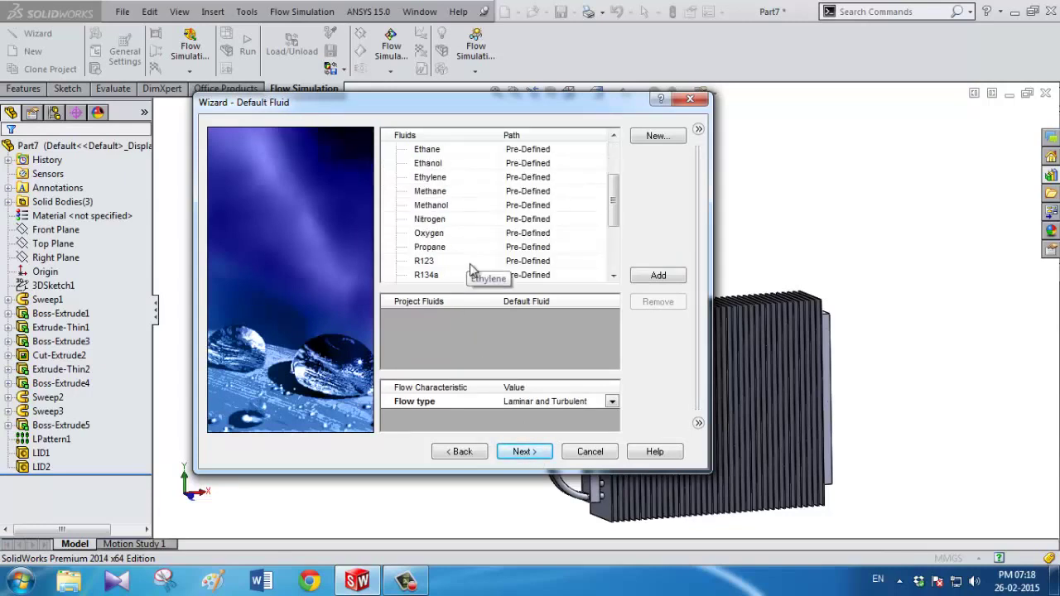
{"action": "scroll", "coordinate": [470, 263], "scroll_direction": "down", "scroll_amount": 1}
{"action": "left_click", "coordinate": [454, 274]}
{"action": "double_click", "coordinate": [454, 276]}
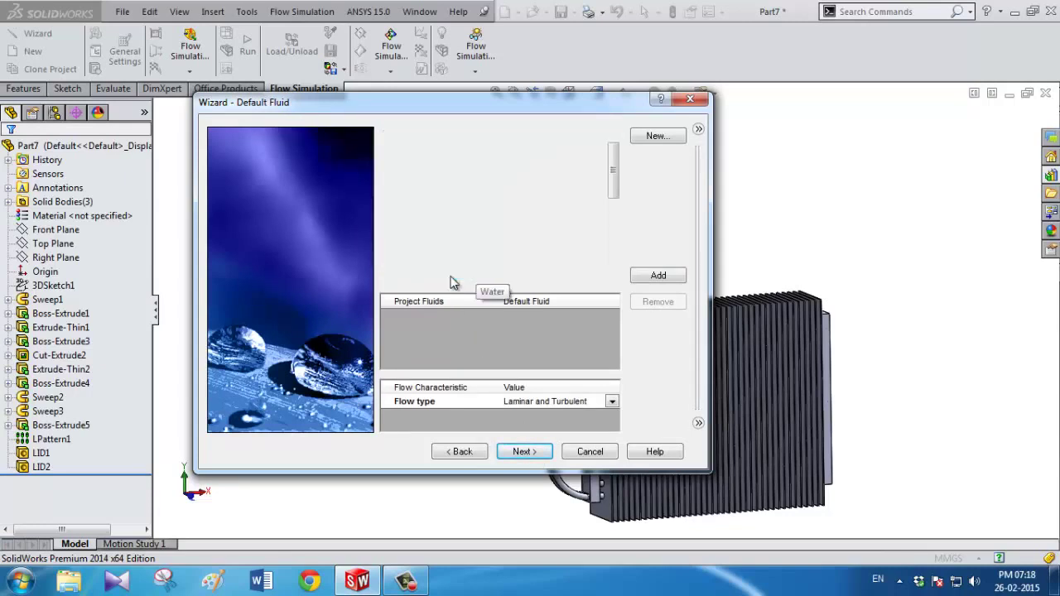
{"action": "left_click", "coordinate": [523, 454]}
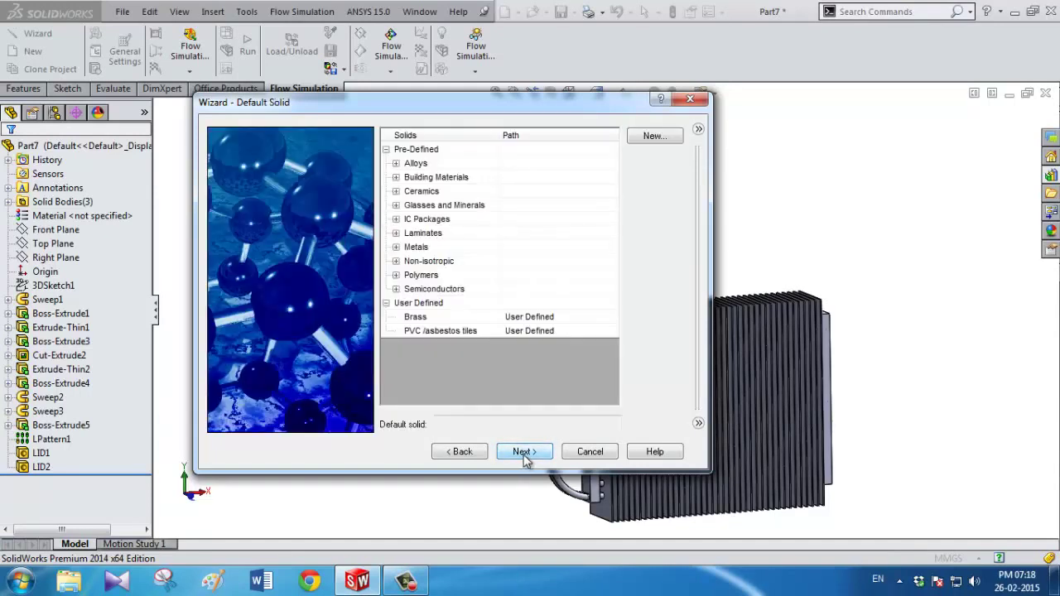
- Choose Steel (Mild) from the Alloys group as the default solid
{"action": "left_click", "coordinate": [395, 164]}
{"action": "scroll", "coordinate": [433, 381], "scroll_direction": "down", "scroll_amount": 5}
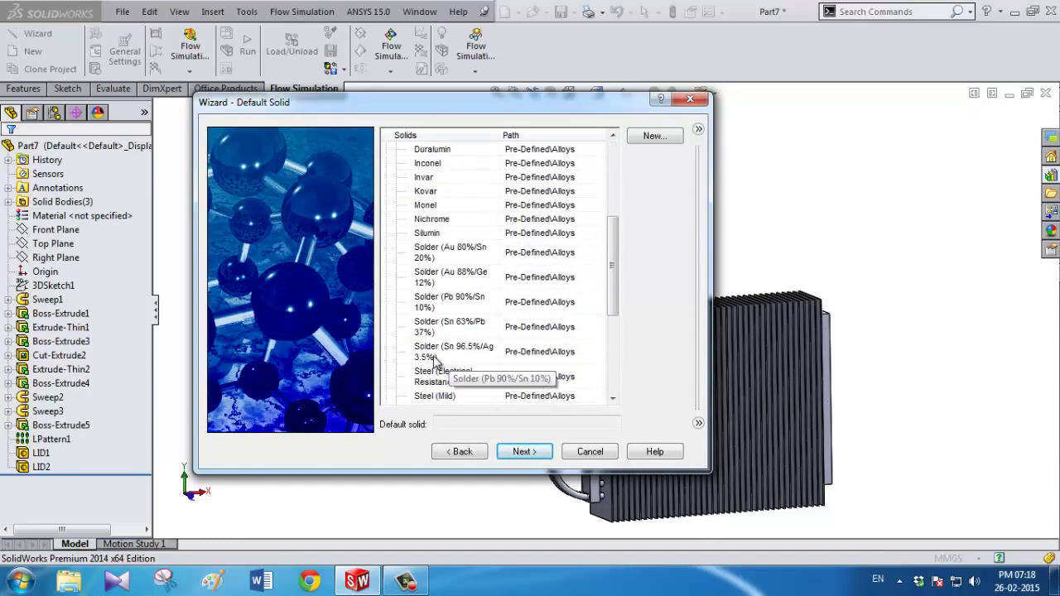
{"action": "scroll", "coordinate": [433, 376], "scroll_direction": "down", "scroll_amount": 4}
{"action": "left_click", "coordinate": [447, 250]}
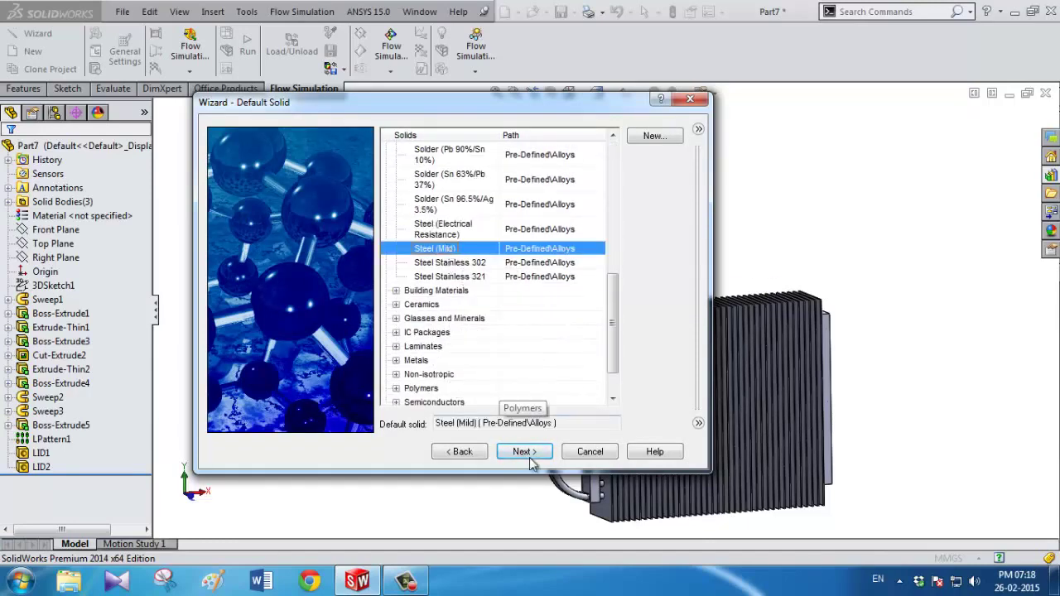
{"action": "scroll", "coordinate": [551, 346], "scroll_direction": "up", "scroll_amount": 10}
{"action": "scroll", "coordinate": [539, 339], "scroll_direction": "up", "scroll_amount": 3}
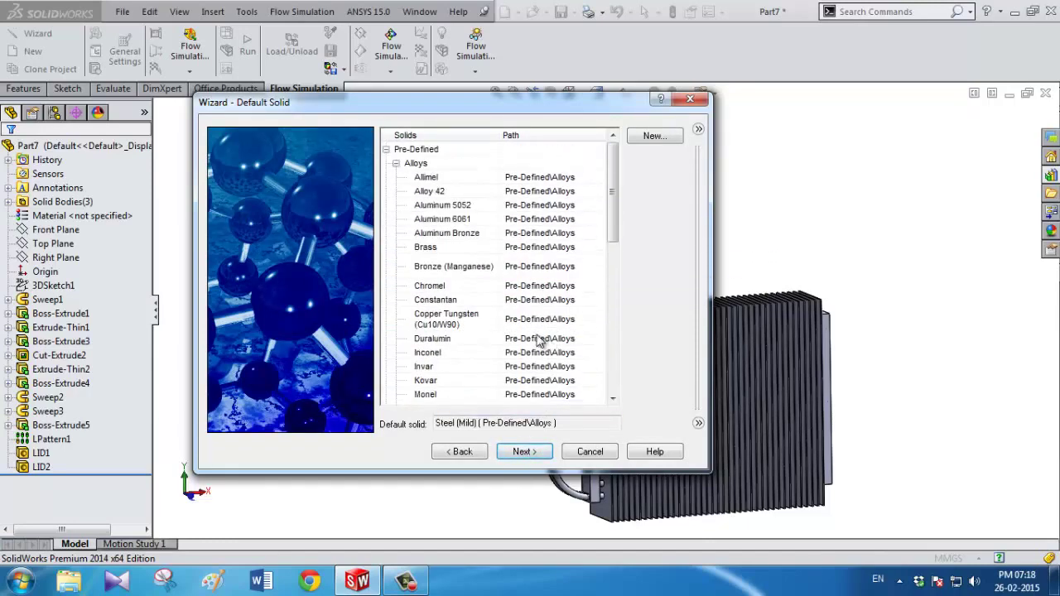
{"action": "left_click", "coordinate": [395, 163]}
{"action": "left_click", "coordinate": [395, 163]}
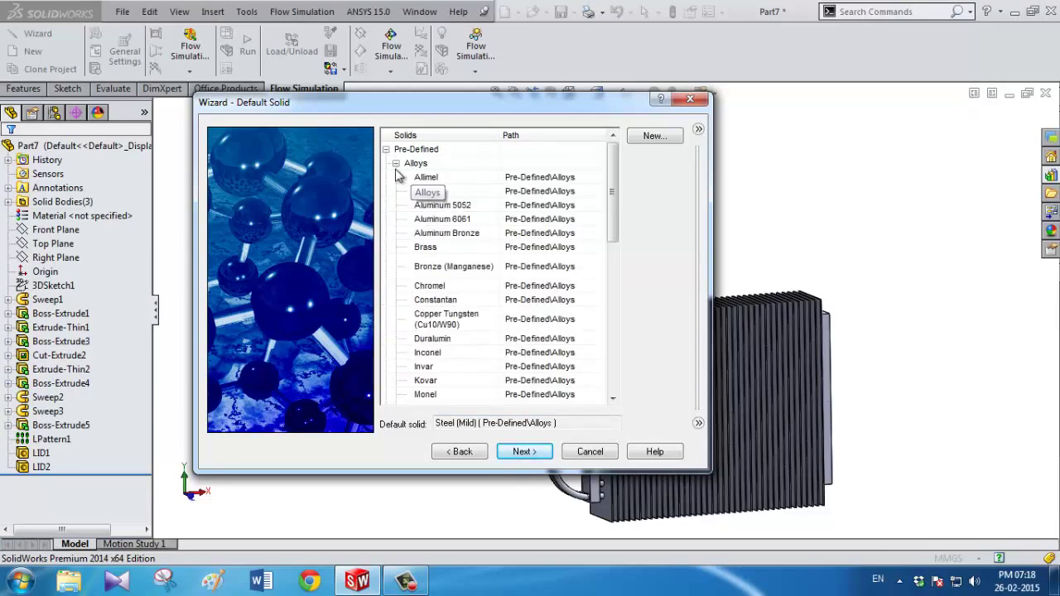
{"action": "scroll", "coordinate": [447, 389], "scroll_direction": "down", "scroll_amount": 5}
{"action": "scroll", "coordinate": [464, 414], "scroll_direction": "down", "scroll_amount": 1}
{"action": "left_click", "coordinate": [522, 451]}
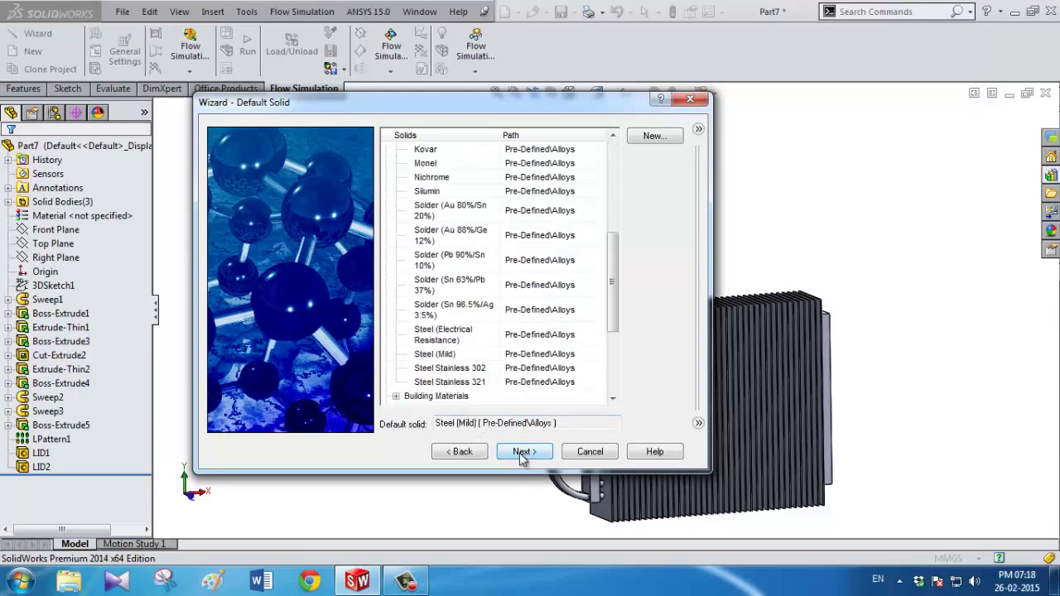
- Set the outer wall heat transfer coefficient to 200 W/m^2/K and finish the wizard
{"action": "left_click", "coordinate": [675, 158]}
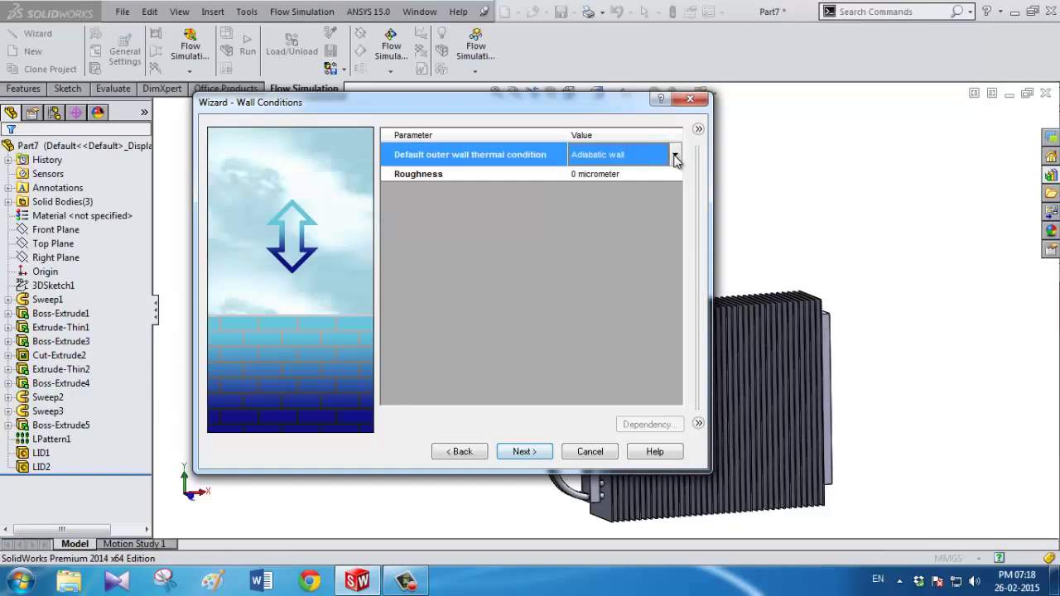
{"action": "left_click", "coordinate": [675, 155]}
{"action": "left_click", "coordinate": [669, 187]}
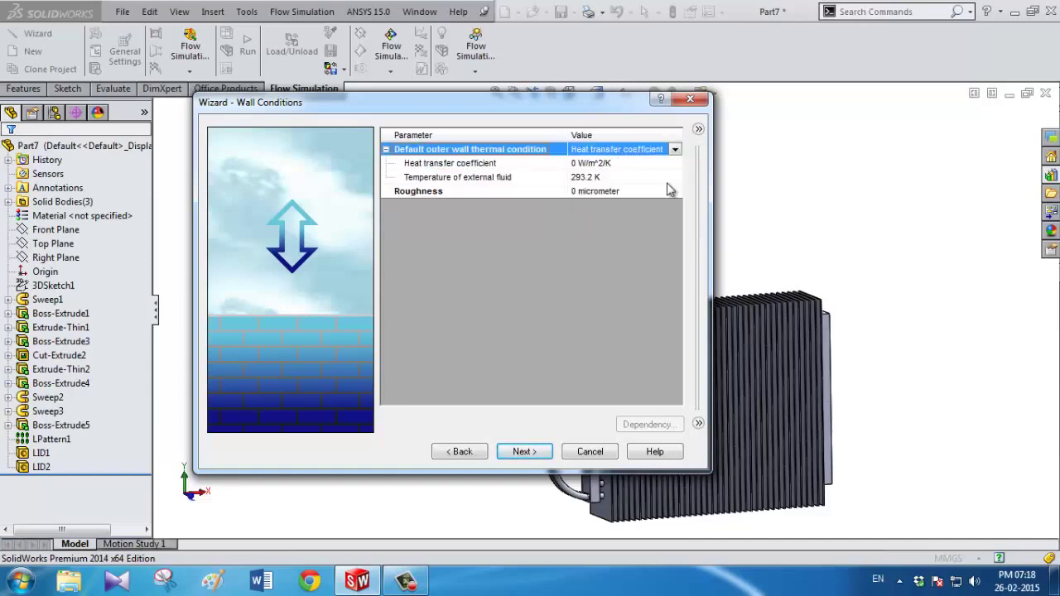
{"action": "left_click", "coordinate": [577, 163]}
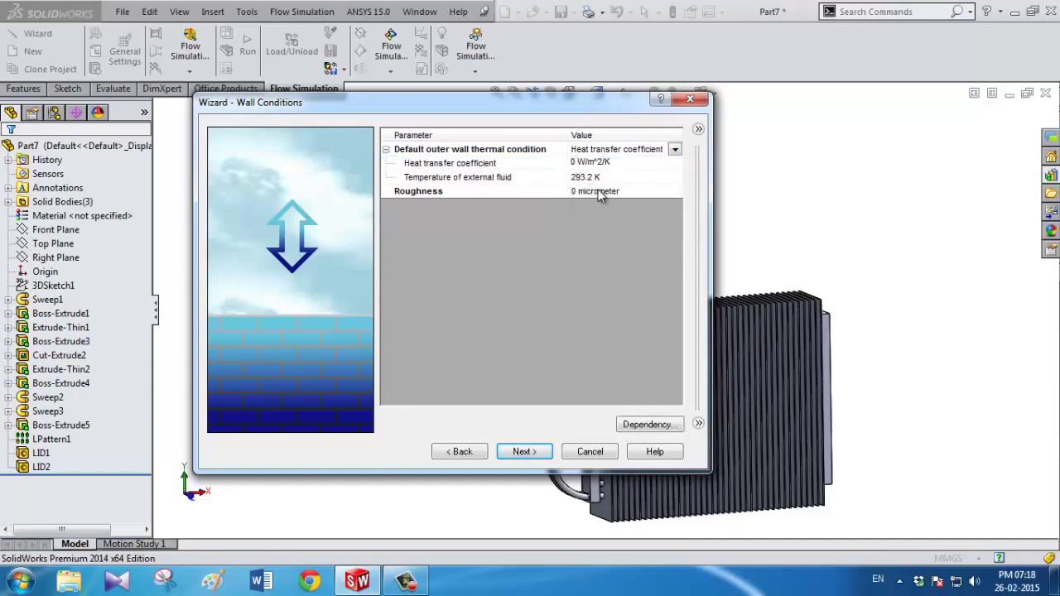
{"action": "type", "text": "200"}
{"action": "left_click", "coordinate": [593, 276]}
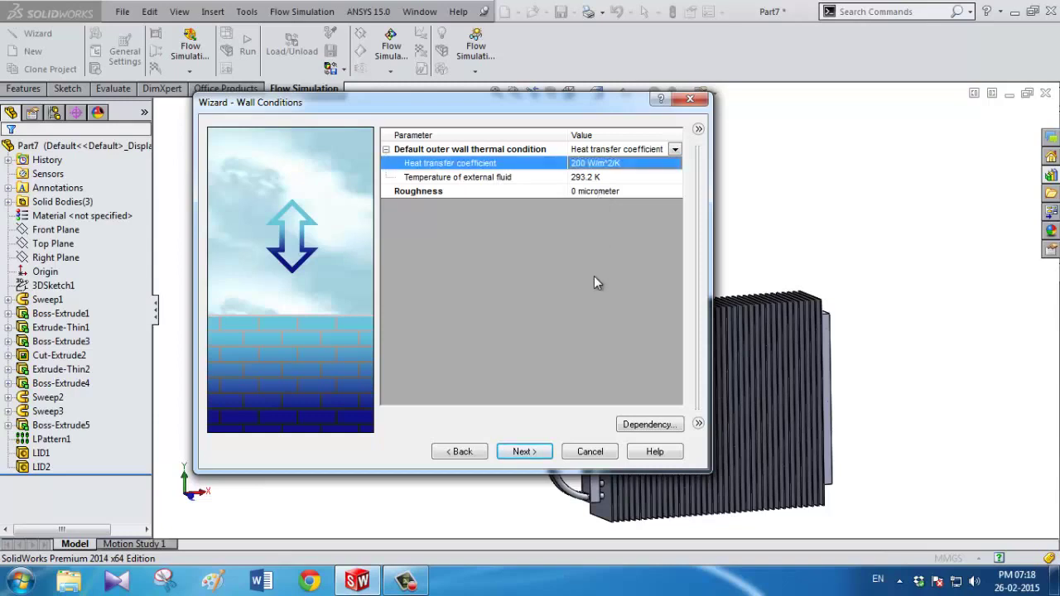
{"action": "left_click", "coordinate": [524, 451]}
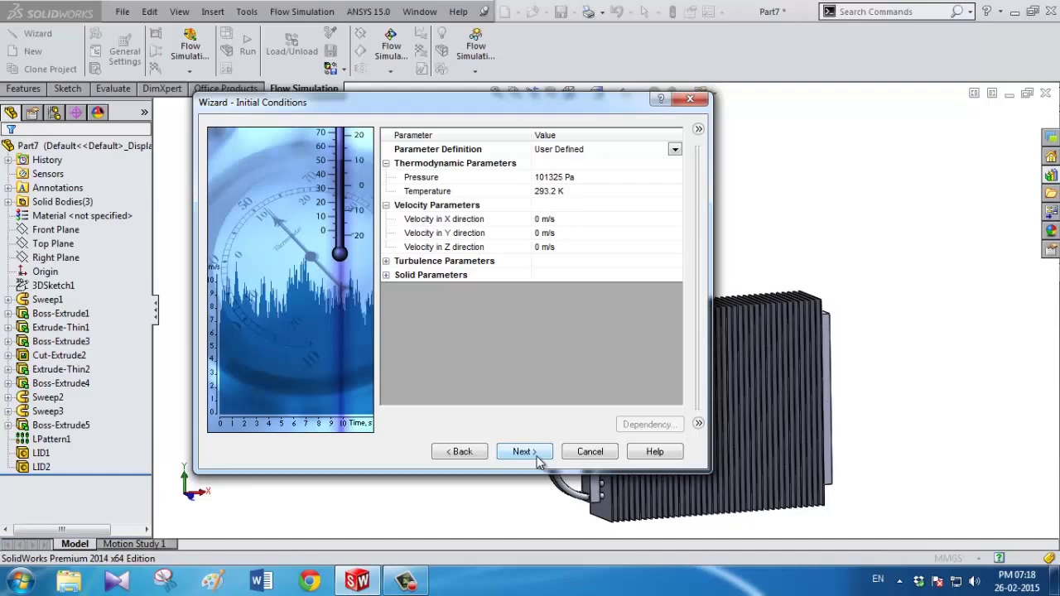
{"action": "left_click", "coordinate": [534, 455]}
{"action": "left_click", "coordinate": [536, 455]}
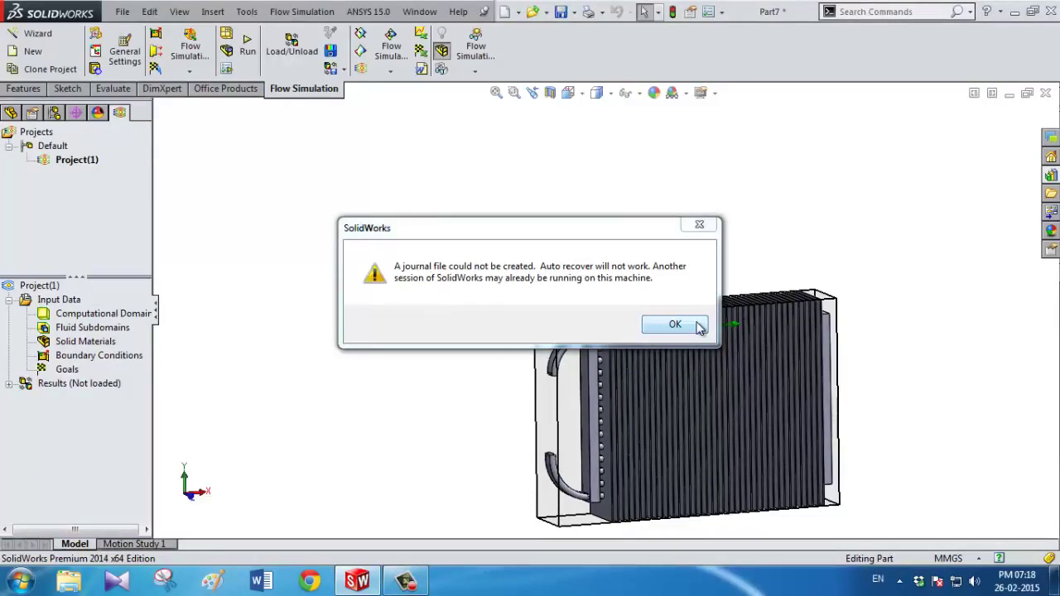
- Dismiss the journal-file warning and collapse the Projects pane above the project tree
{"action": "left_click", "coordinate": [675, 324]}
{"action": "left_click", "coordinate": [83, 281]}
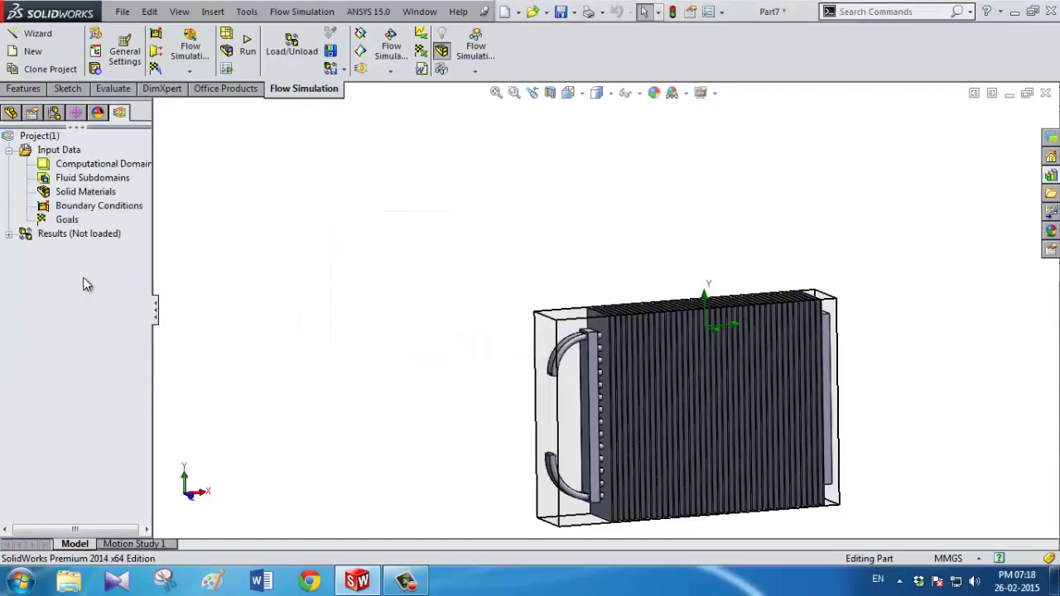
{"action": "left_click", "coordinate": [122, 11]}
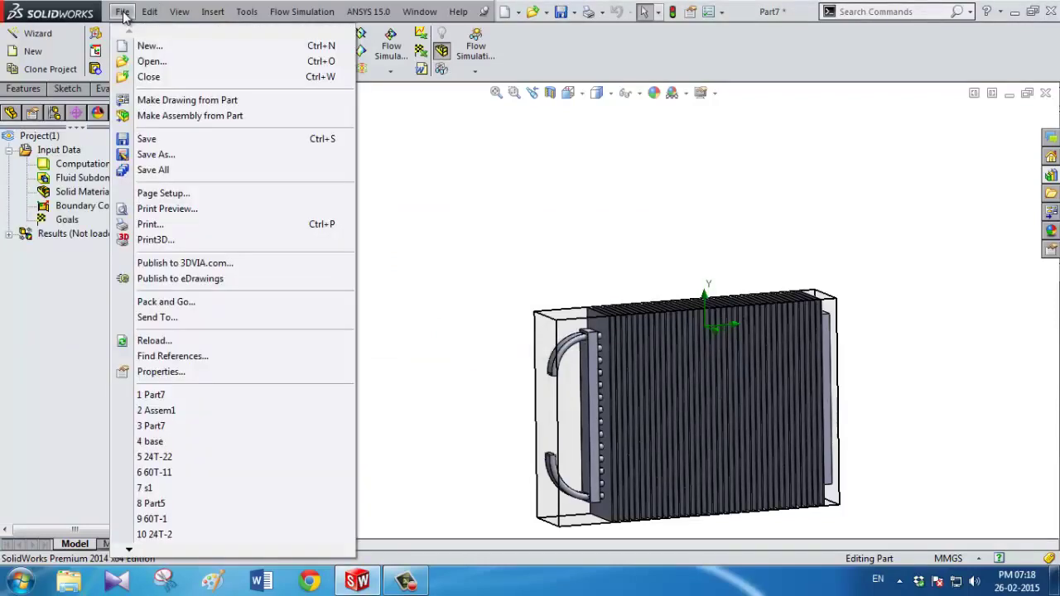
{"action": "left_click", "coordinate": [477, 234]}
{"action": "right_click", "coordinate": [79, 169]}
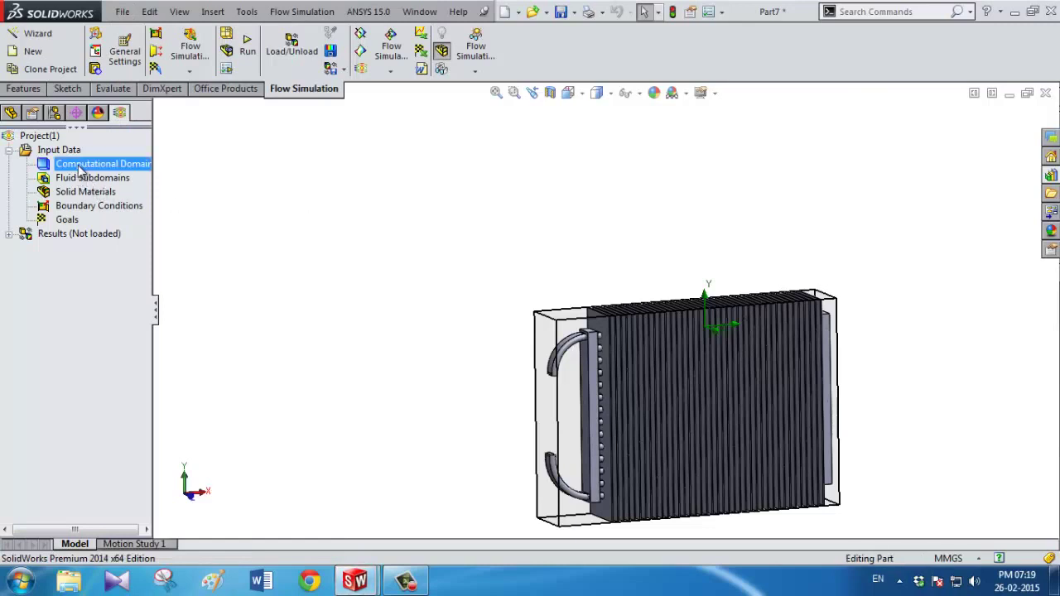
{"action": "left_click", "coordinate": [116, 192]}
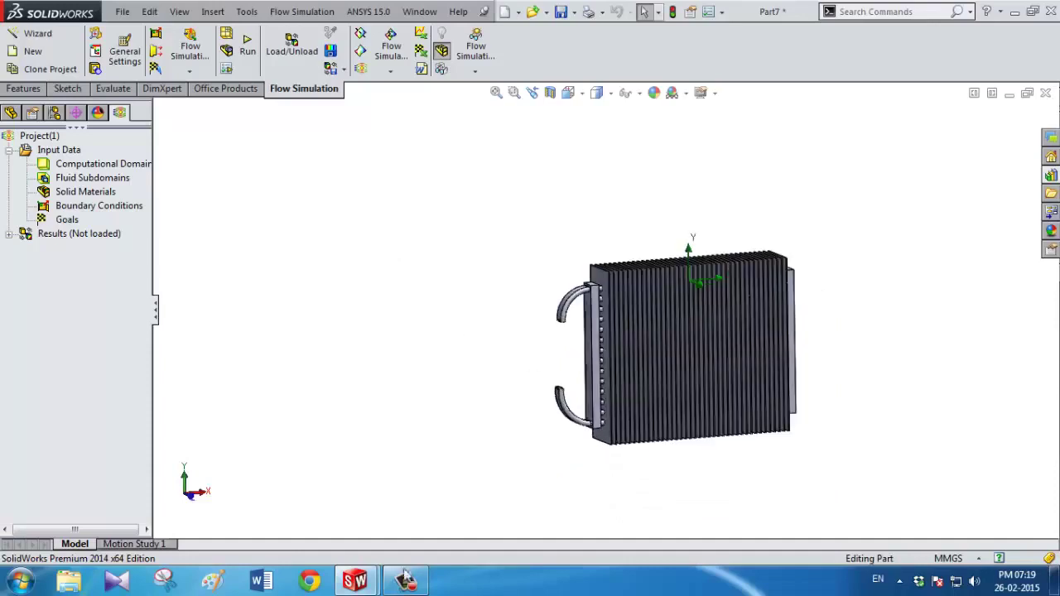
{"action": "mouse_move", "coordinate": [355, 581]}
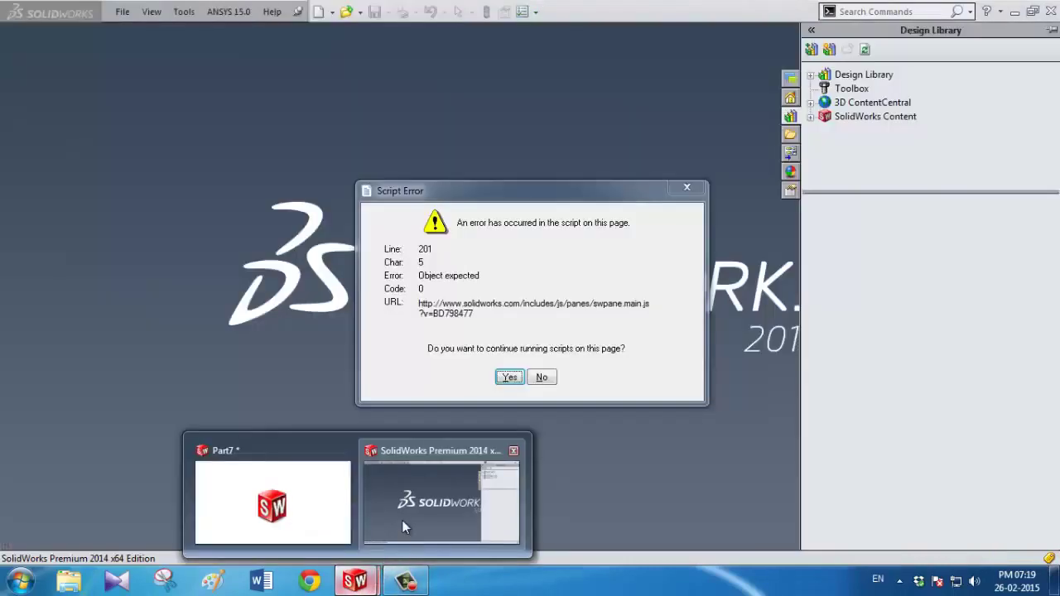
- Close the extra empty SolidWorks window, answering No to its script error
{"action": "left_click", "coordinate": [401, 520]}
{"action": "left_click", "coordinate": [541, 377]}
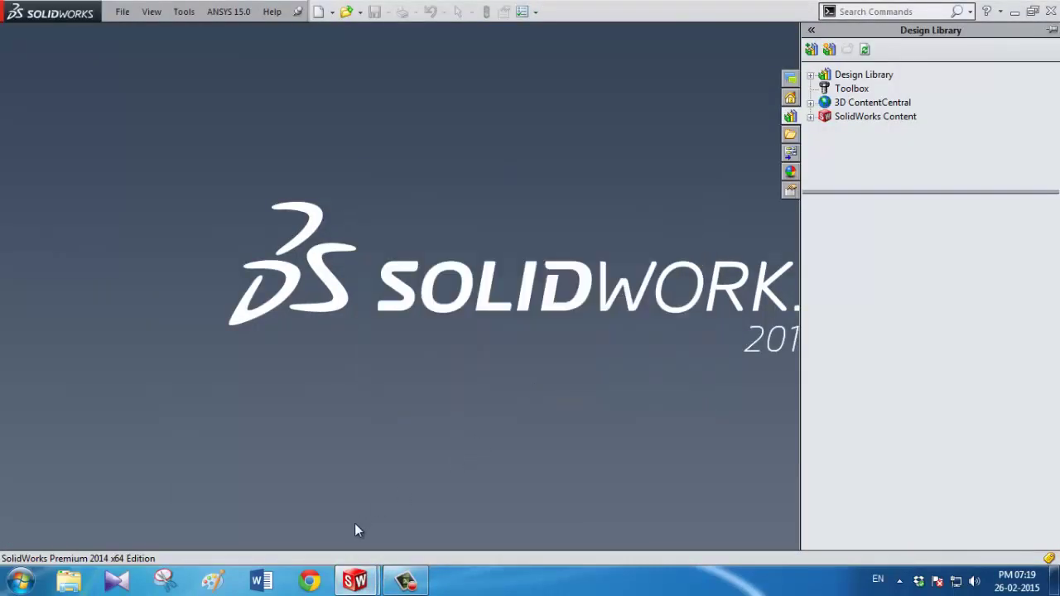
{"action": "left_click", "coordinate": [1050, 11]}
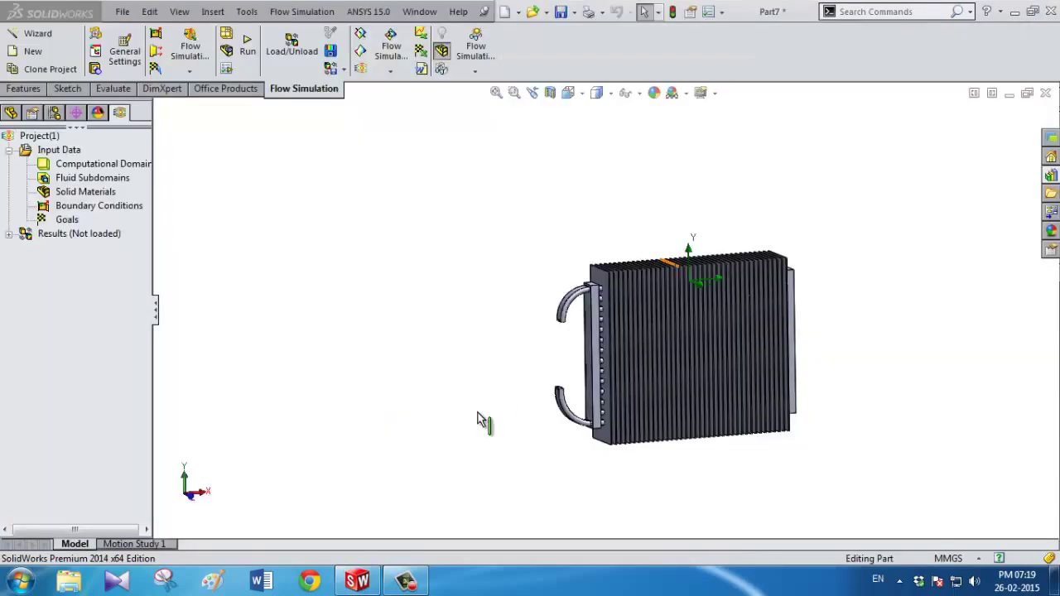
{"action": "scroll", "coordinate": [733, 315], "scroll_direction": "down", "scroll_amount": 3}
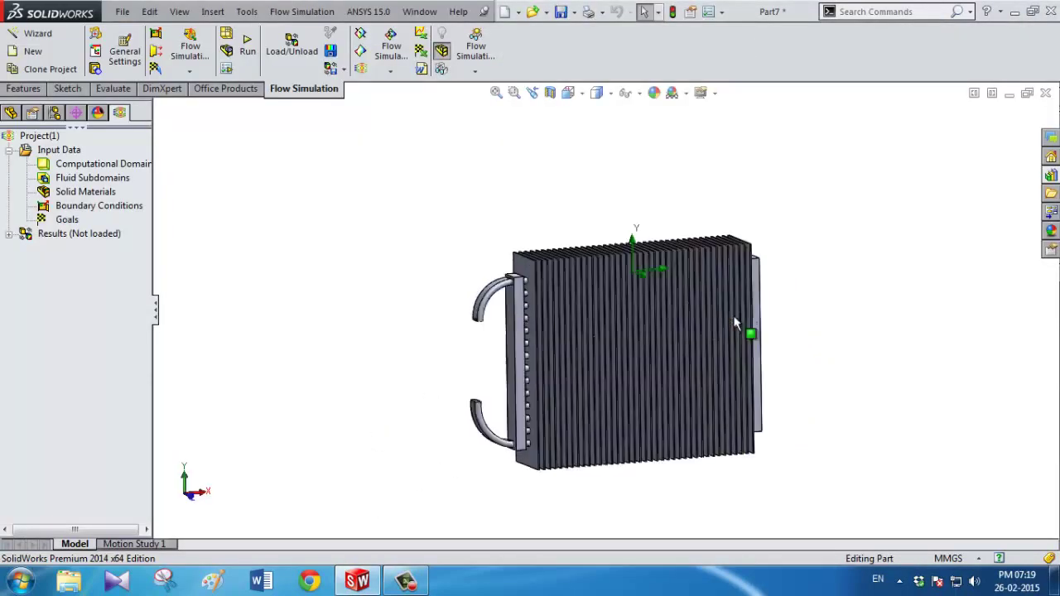
{"action": "scroll", "coordinate": [733, 314], "scroll_direction": "down", "scroll_amount": 1}
{"action": "right_click", "coordinate": [106, 182]}
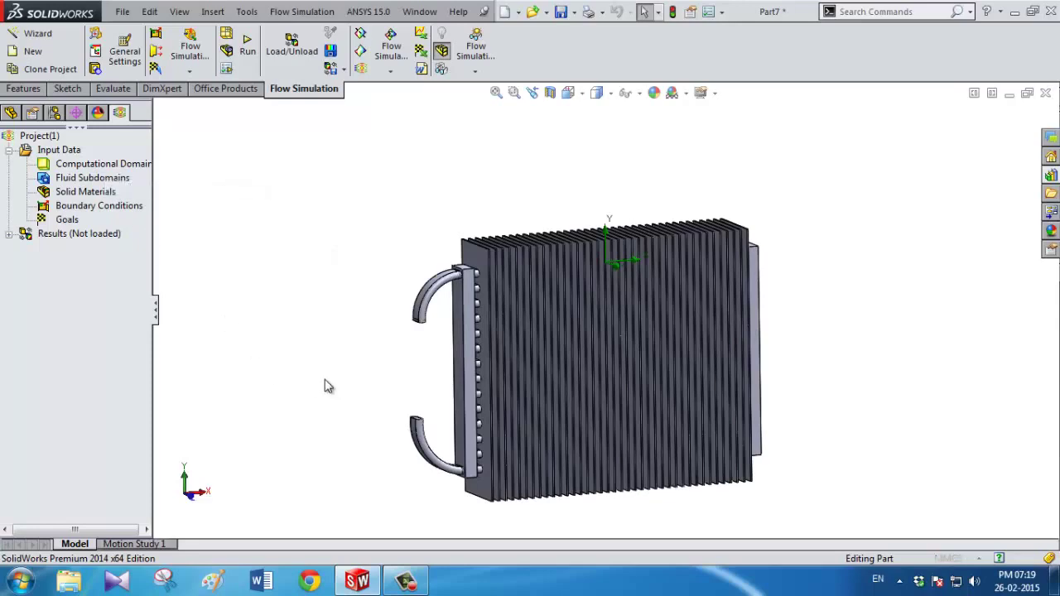
- Try selecting the LID1 body at the pipe end, then clear the selected faces
{"action": "middle_click_drag", "start_coordinate": [369, 354], "coordinate": [374, 259]}
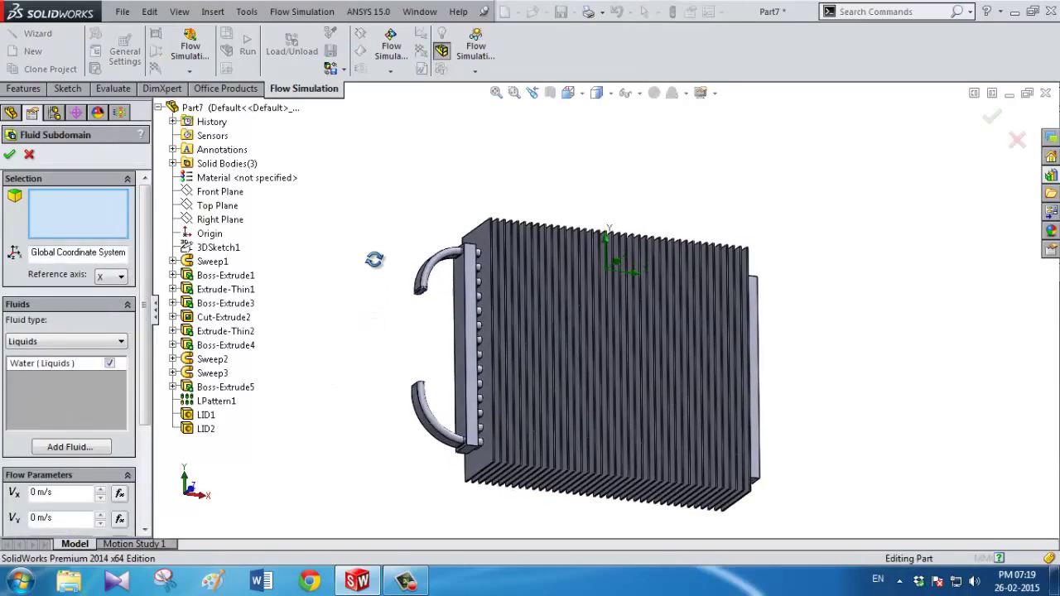
{"action": "scroll", "coordinate": [380, 273], "scroll_direction": "down", "scroll_amount": 1}
{"action": "scroll", "coordinate": [431, 296], "scroll_direction": "down", "scroll_amount": 3}
{"action": "scroll", "coordinate": [529, 302], "scroll_direction": "down", "scroll_amount": 2}
{"action": "scroll", "coordinate": [553, 287], "scroll_direction": "down", "scroll_amount": 2}
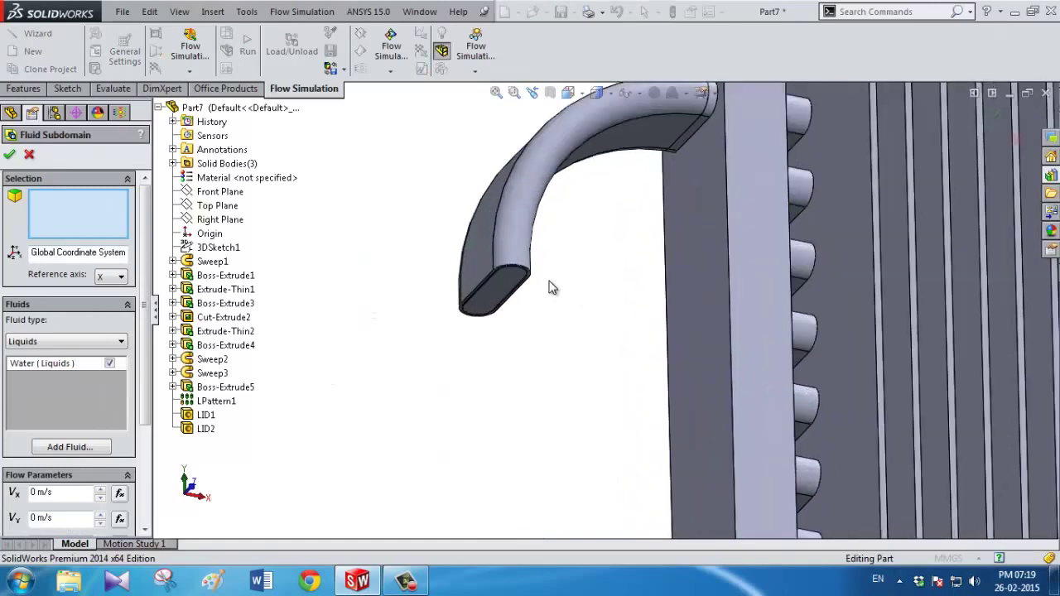
{"action": "scroll", "coordinate": [553, 288], "scroll_direction": "down", "scroll_amount": 2}
{"action": "scroll", "coordinate": [549, 287], "scroll_direction": "down", "scroll_amount": 2}
{"action": "right_click", "coordinate": [478, 313]}
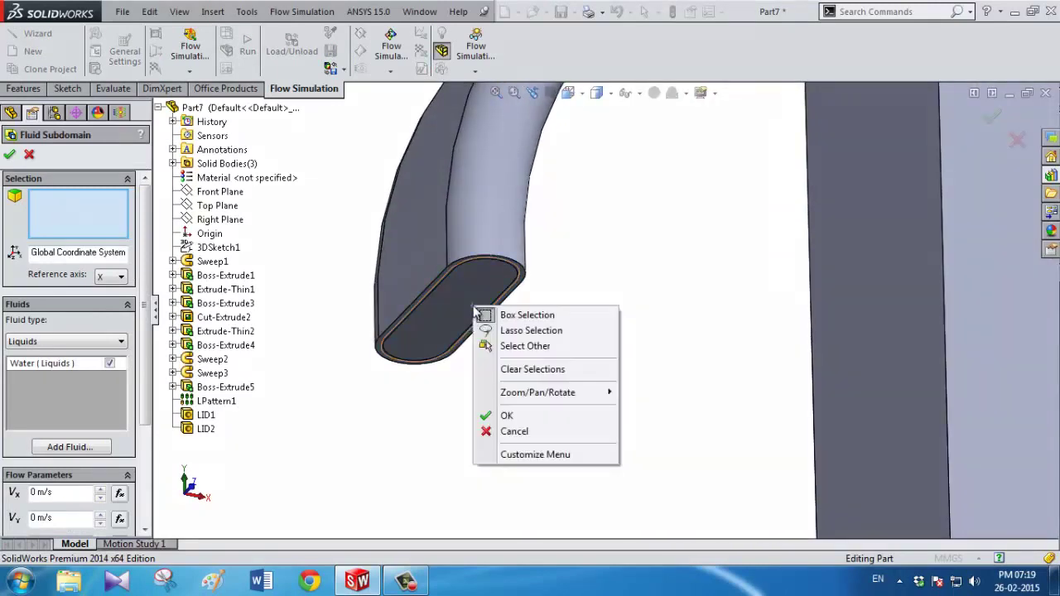
{"action": "left_click", "coordinate": [521, 346]}
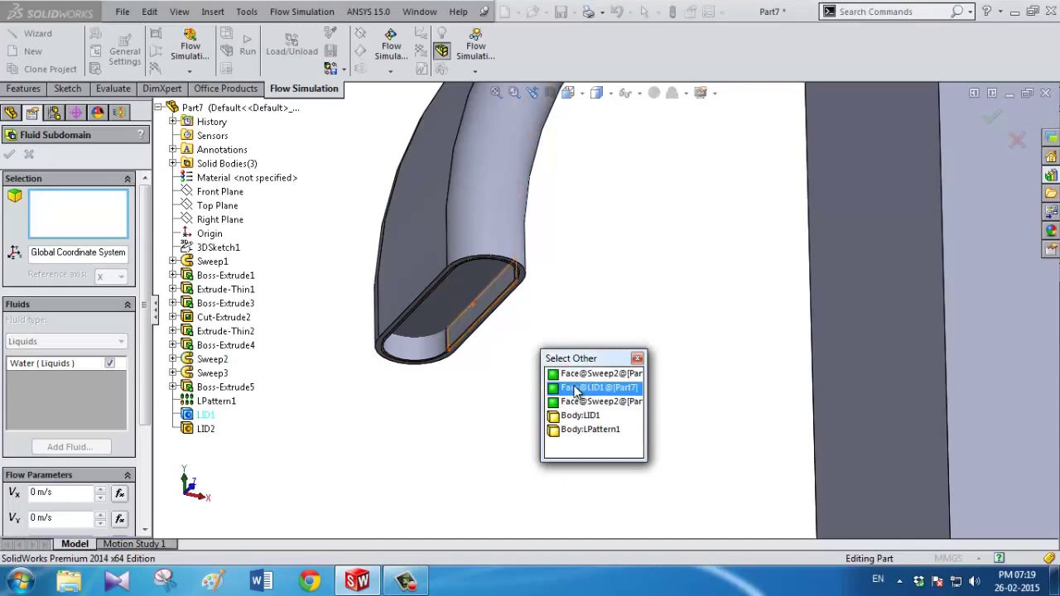
{"action": "right_click", "coordinate": [483, 443]}
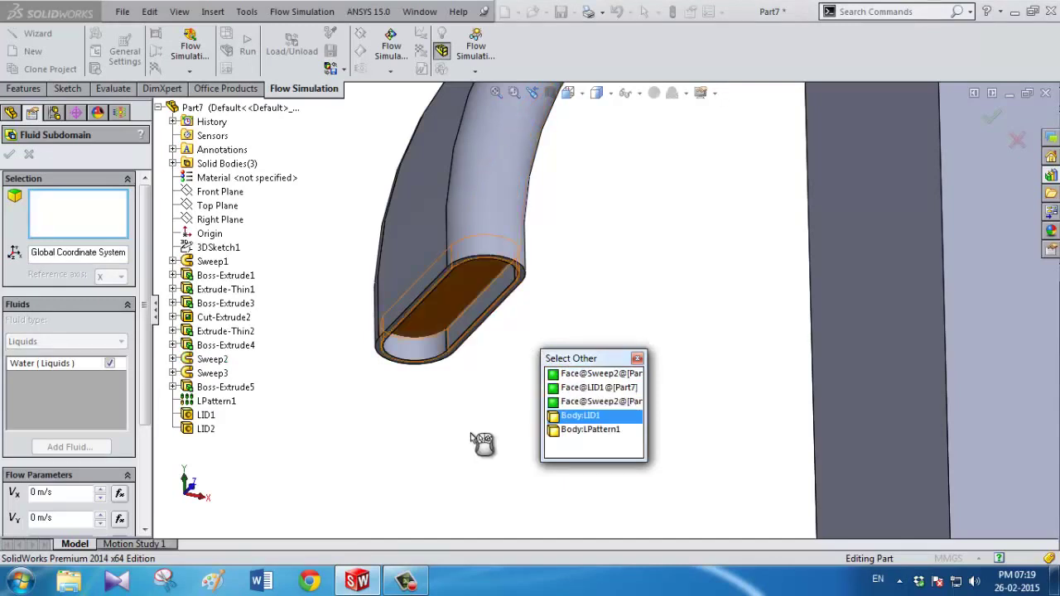
{"action": "left_click", "coordinate": [482, 442]}
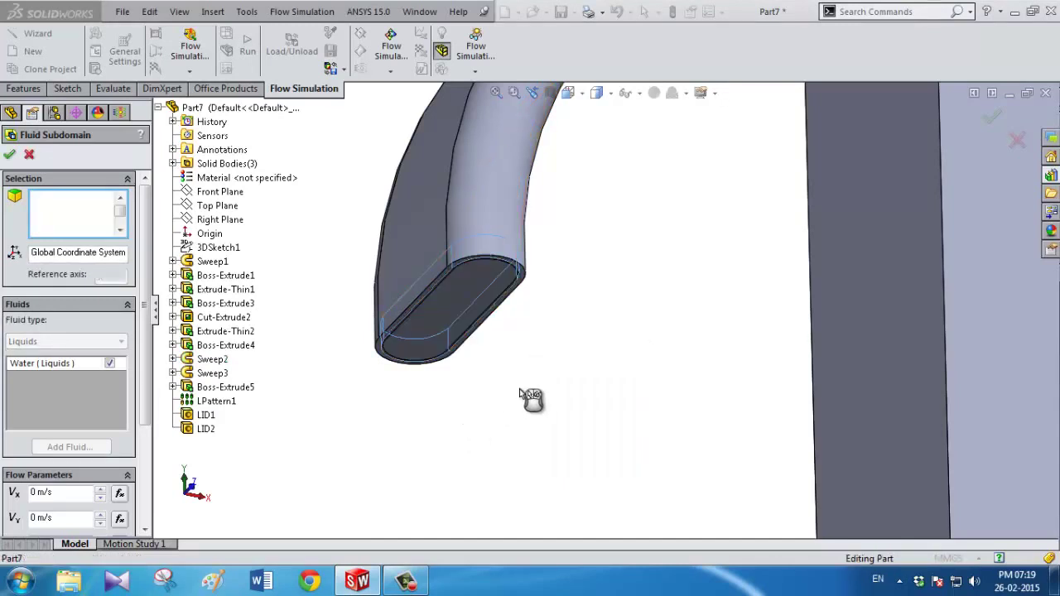
{"action": "scroll", "coordinate": [539, 389], "scroll_direction": "up", "scroll_amount": 3}
{"action": "mouse_move", "coordinate": [539, 389]}
{"action": "middle_mouse_down"}
{"action": "mouse_move", "coordinate": [515, 327]}
{"action": "mouse_move", "coordinate": [496, 331]}
{"action": "middle_mouse_up"}
{"action": "right_click", "coordinate": [83, 222]}
{"action": "left_click", "coordinate": [107, 227]}
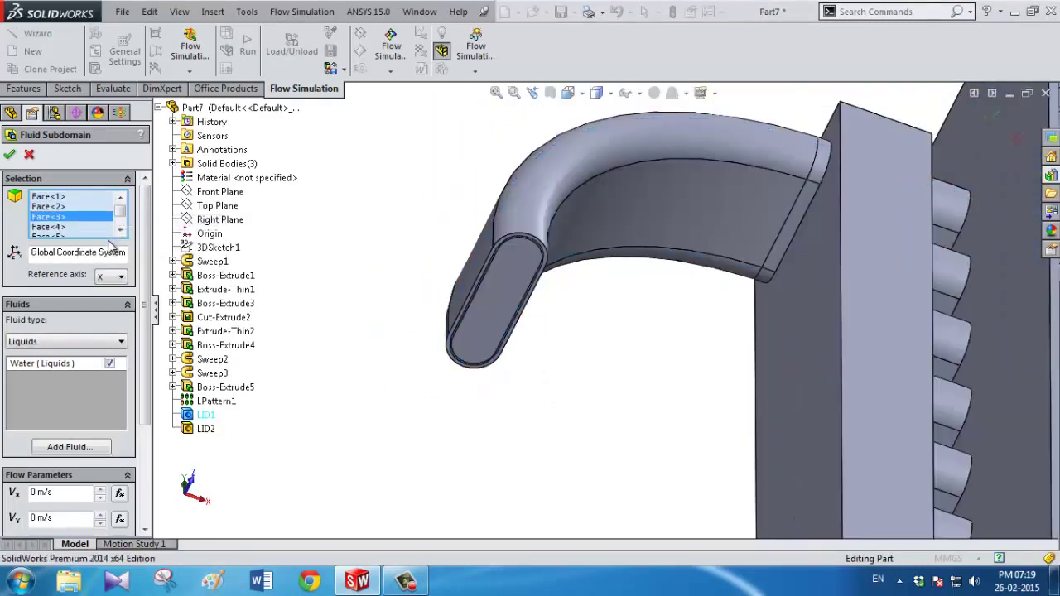
- Select LID1's inner face and accept the water subdomain flowing at 1 m/s along X
{"action": "right_click", "coordinate": [504, 303]}
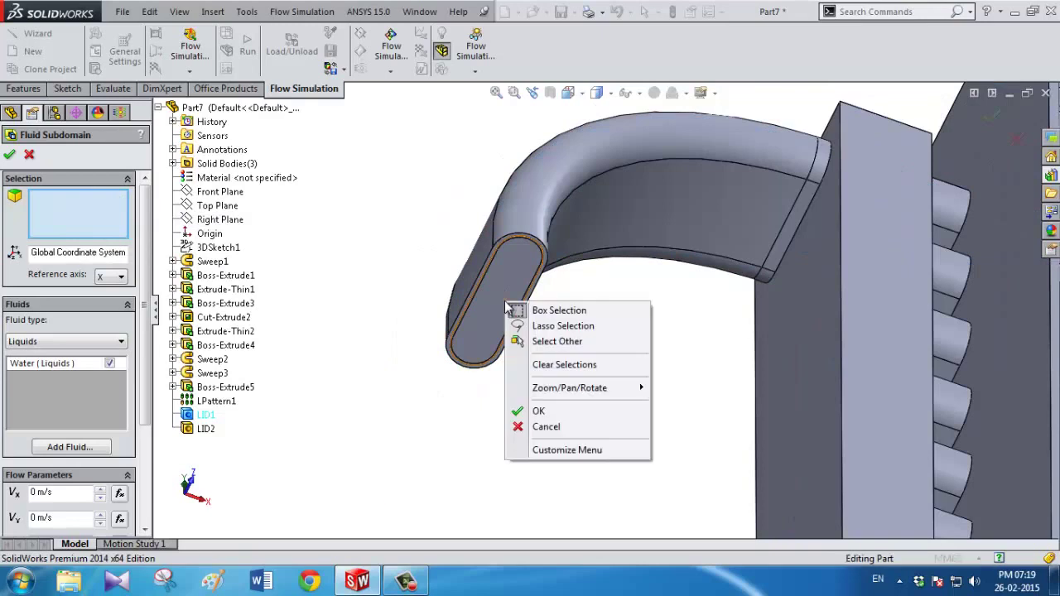
{"action": "left_click", "coordinate": [609, 341]}
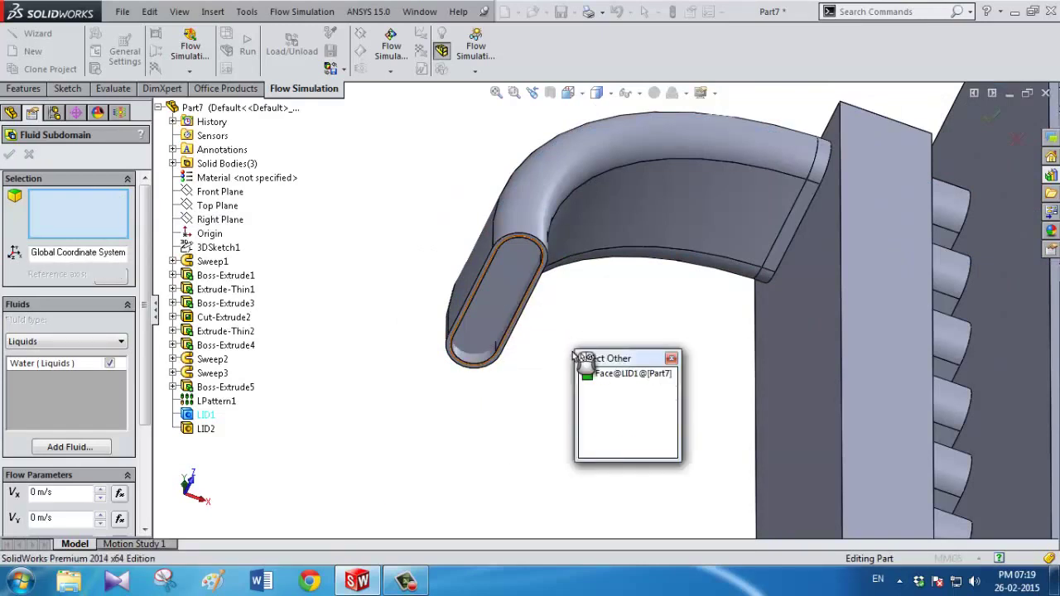
{"action": "left_click", "coordinate": [609, 374]}
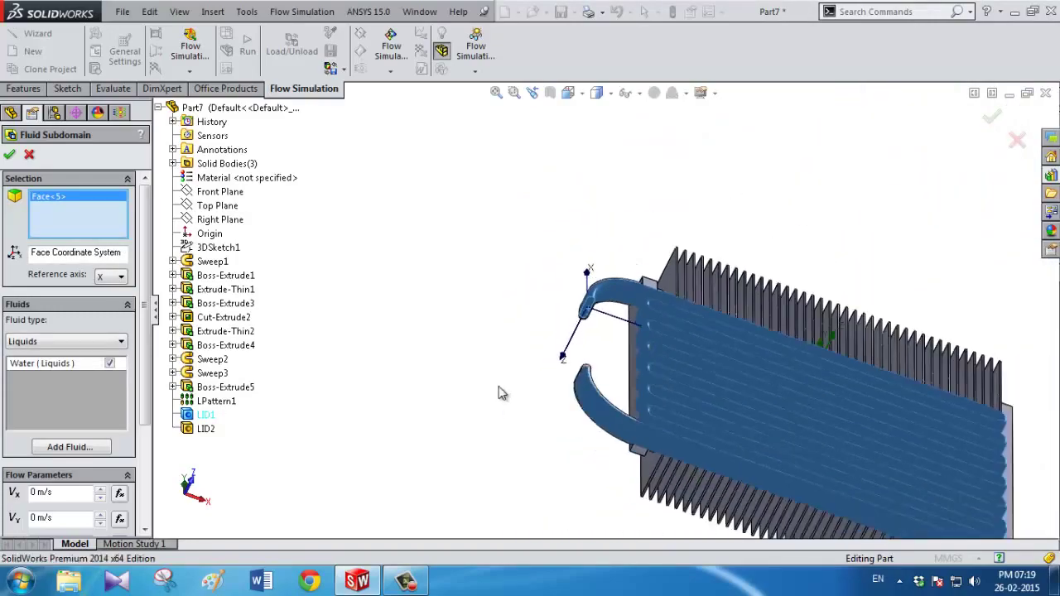
{"action": "mouse_move", "coordinate": [499, 393]}
{"action": "middle_mouse_down"}
{"action": "mouse_move", "coordinate": [433, 450]}
{"action": "mouse_move", "coordinate": [516, 472]}
{"action": "mouse_move", "coordinate": [515, 513]}
{"action": "mouse_move", "coordinate": [468, 514]}
{"action": "mouse_move", "coordinate": [485, 501]}
{"action": "mouse_move", "coordinate": [473, 502]}
{"action": "middle_mouse_up"}
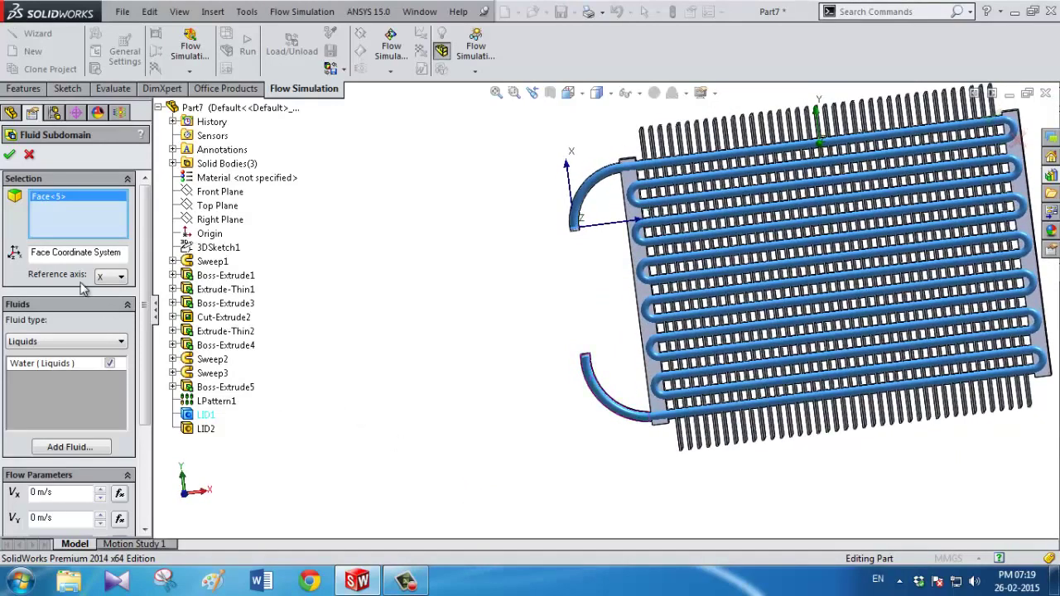
{"action": "scroll", "coordinate": [116, 389], "scroll_direction": "down", "scroll_amount": 2}
{"action": "scroll", "coordinate": [75, 385], "scroll_direction": "down", "scroll_amount": 2}
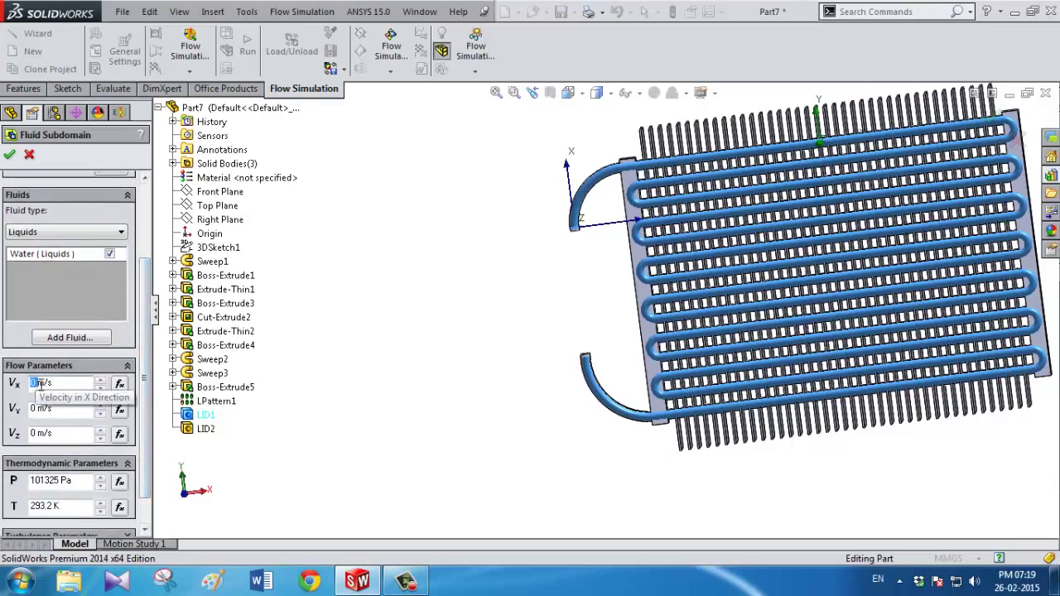
{"action": "scroll", "coordinate": [46, 413], "scroll_direction": "down", "scroll_amount": 2}
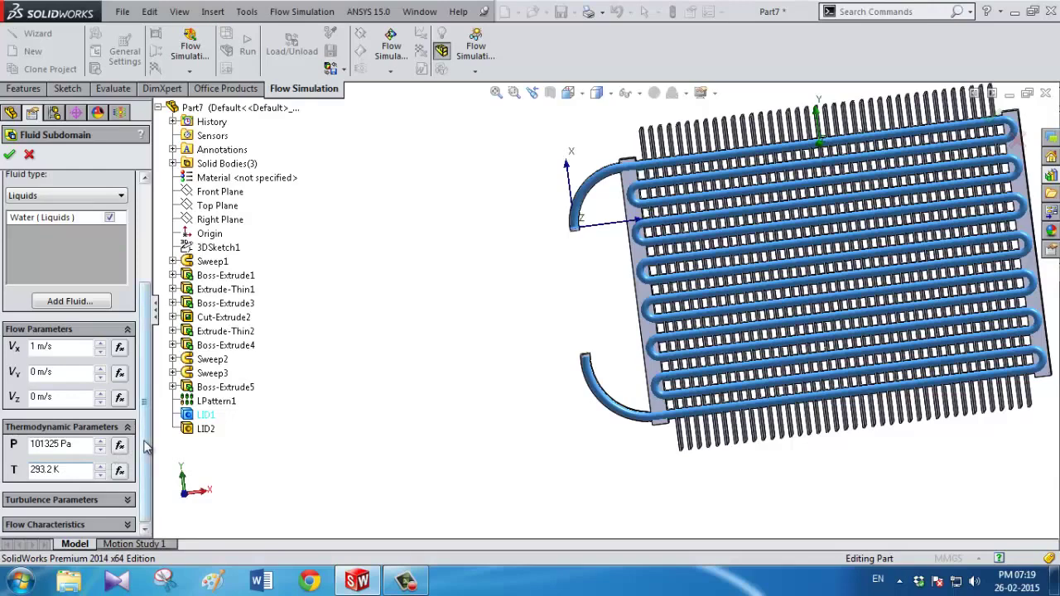
{"action": "double_click", "coordinate": [51, 469]}
{"action": "left_click_drag", "start_coordinate": [146, 387], "coordinate": [147, 265]}
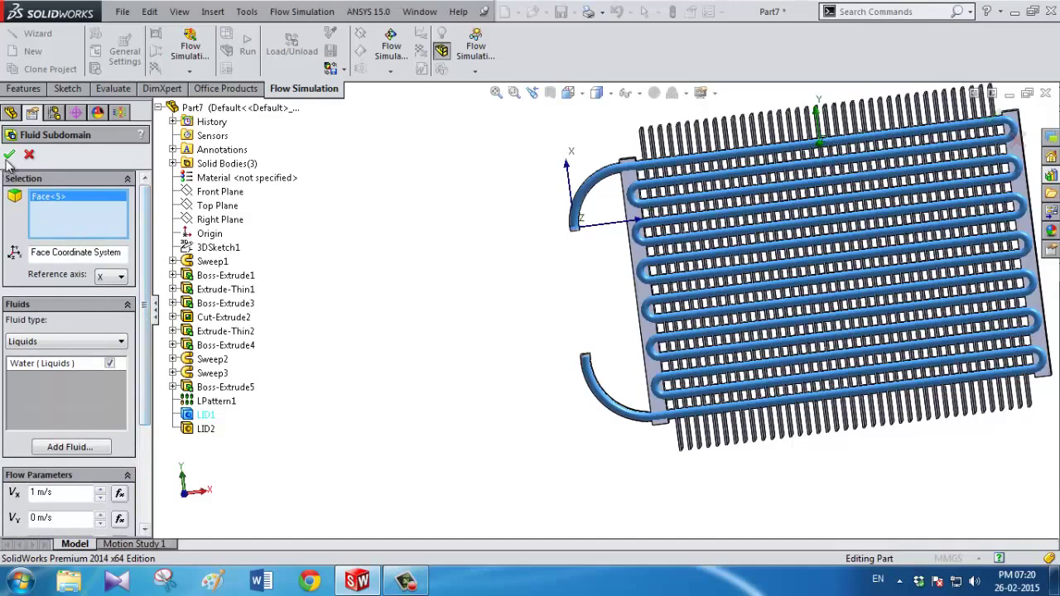
{"action": "key", "text": "Return"}
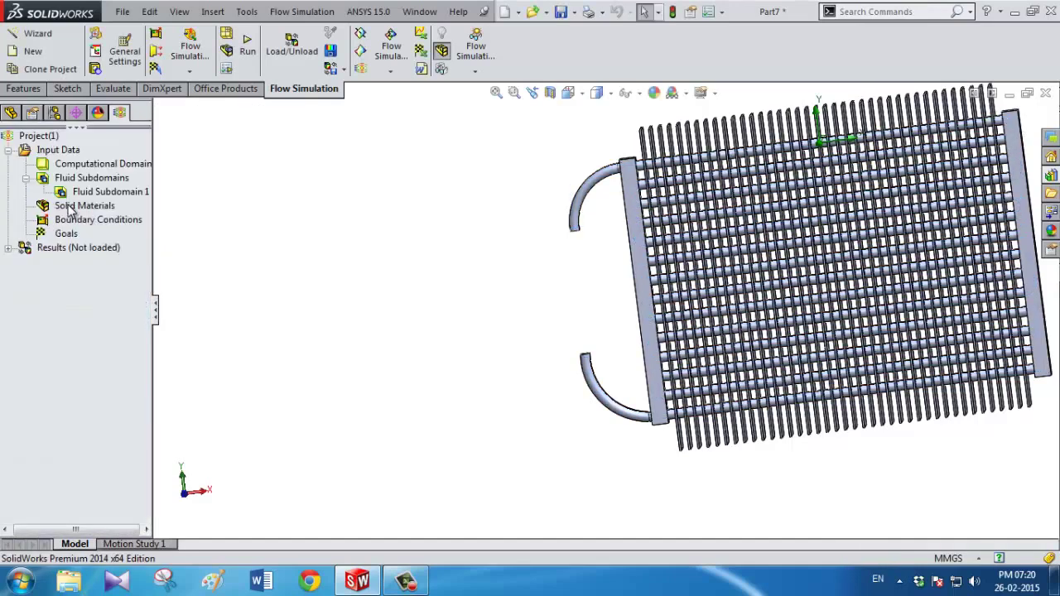
{"action": "right_click", "coordinate": [75, 207]}
{"action": "left_click", "coordinate": [316, 252]}
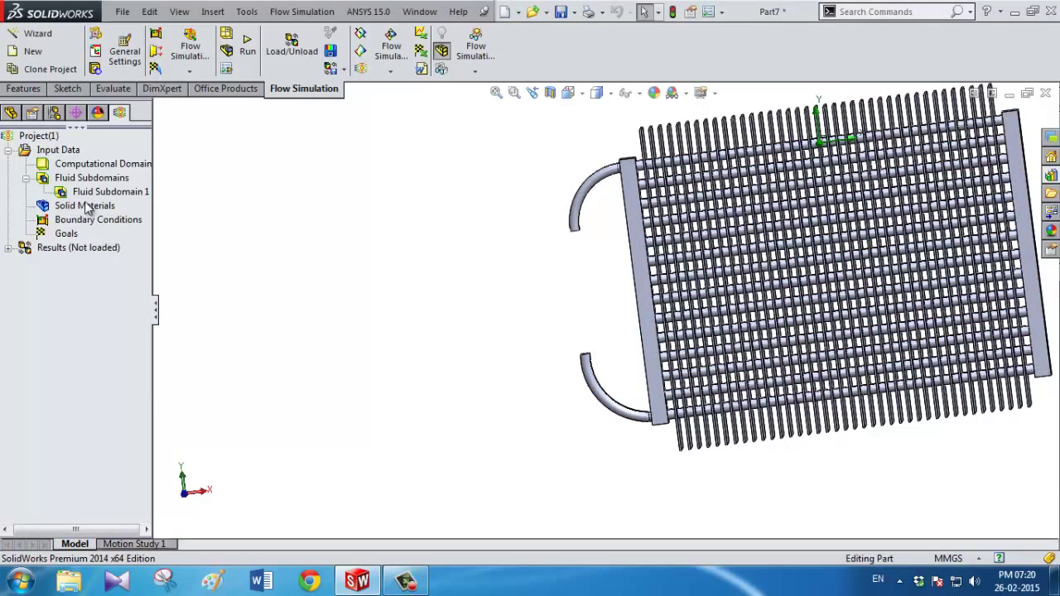
{"action": "middle_click_drag", "start_coordinate": [350, 287], "coordinate": [400, 309]}
{"action": "scroll", "coordinate": [963, 229], "scroll_direction": "up", "scroll_amount": 2}
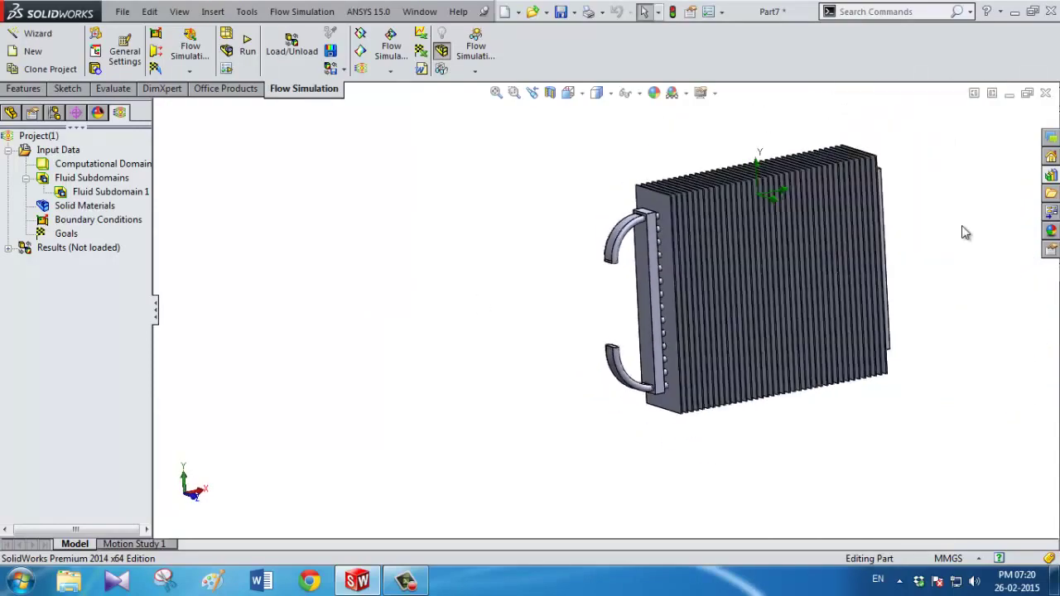
{"action": "scroll", "coordinate": [924, 237], "scroll_direction": "down", "scroll_amount": 5}
{"action": "scroll", "coordinate": [924, 237], "scroll_direction": "up", "scroll_amount": 3}
{"action": "scroll", "coordinate": [919, 235], "scroll_direction": "up", "scroll_amount": 2}
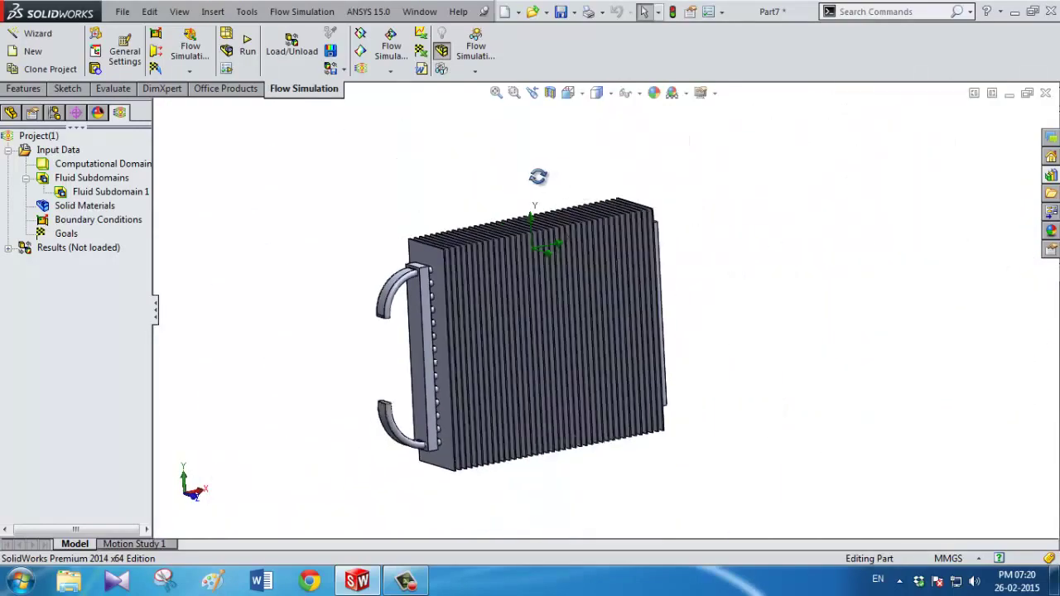
{"action": "mouse_move", "coordinate": [539, 177]}
{"action": "middle_mouse_down"}
{"action": "mouse_move", "coordinate": [516, 207]}
{"action": "mouse_move", "coordinate": [304, 217]}
{"action": "middle_mouse_up"}
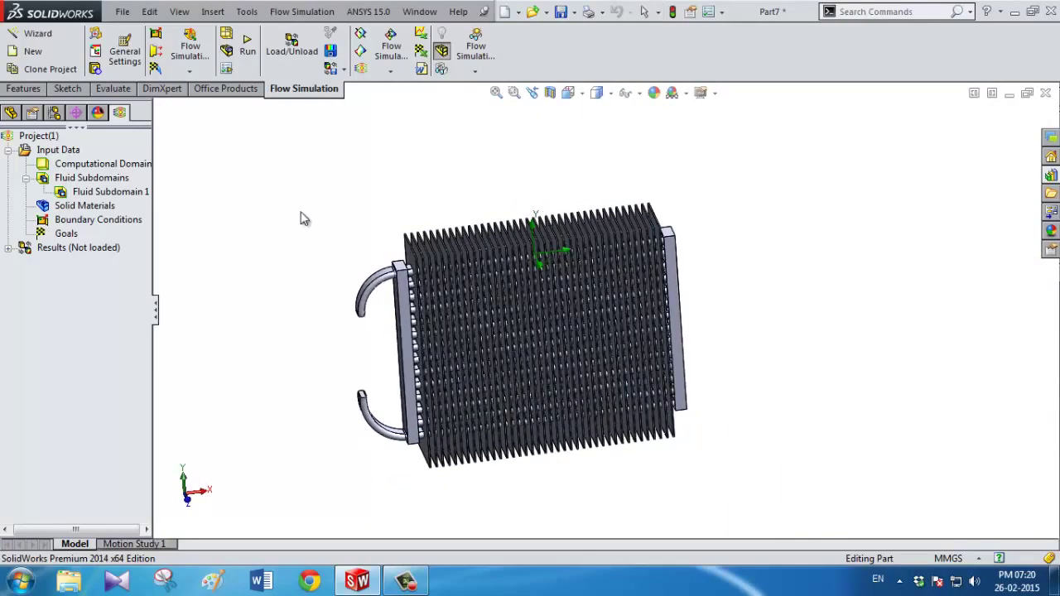
{"action": "right_click", "coordinate": [91, 220]}
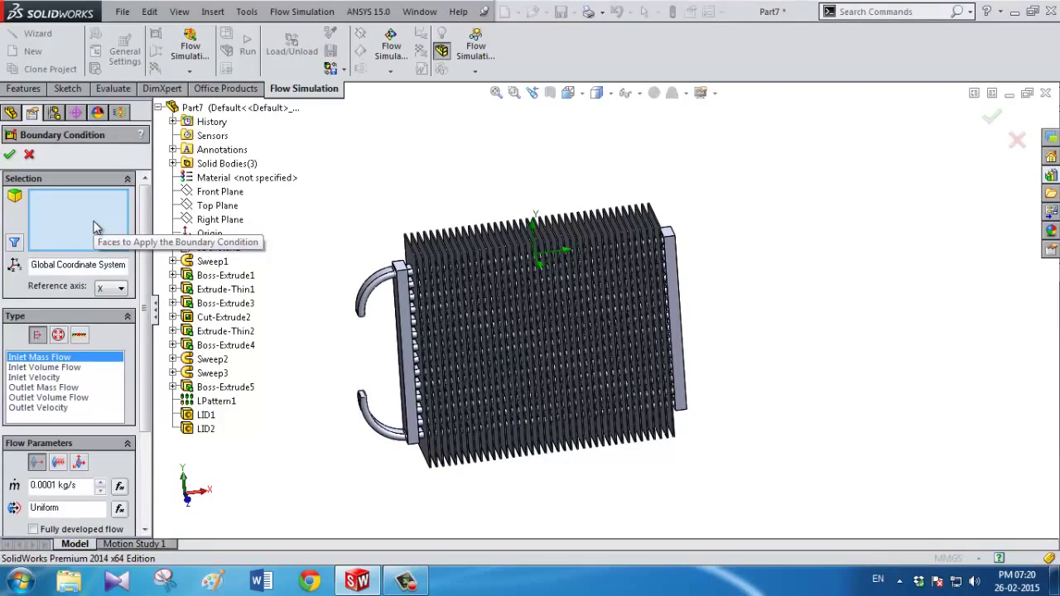
- Select the LID1 pipe-end face for a new boundary condition
{"action": "mouse_move", "coordinate": [346, 319]}
{"action": "middle_mouse_down"}
{"action": "mouse_move", "coordinate": [366, 177]}
{"action": "mouse_move", "coordinate": [404, 267]}
{"action": "middle_mouse_up"}
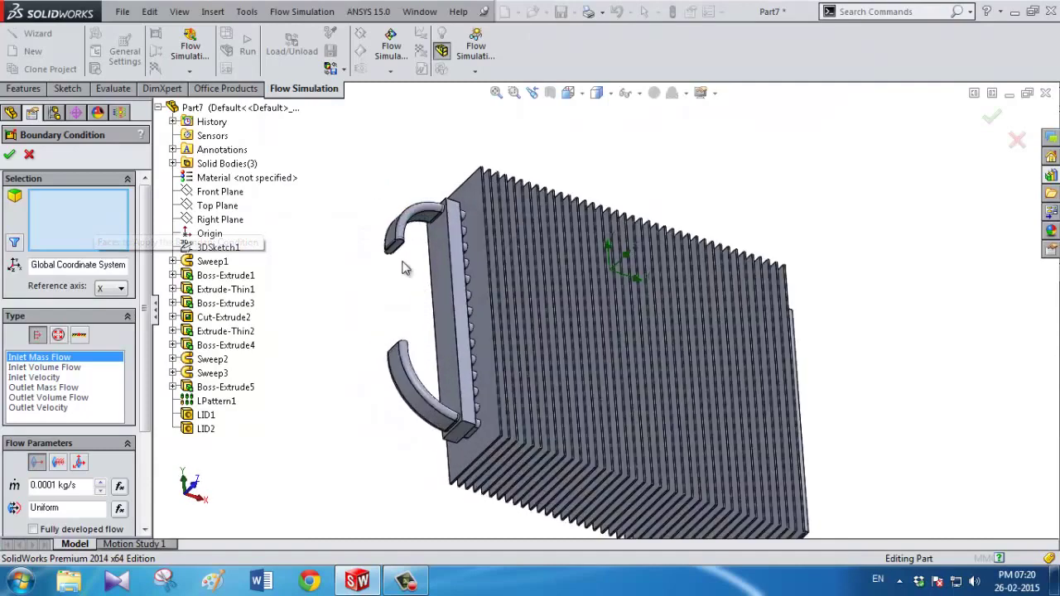
{"action": "scroll", "coordinate": [406, 267], "scroll_direction": "down", "scroll_amount": 2}
{"action": "scroll", "coordinate": [431, 274], "scroll_direction": "down", "scroll_amount": 3}
{"action": "scroll", "coordinate": [447, 280], "scroll_direction": "down", "scroll_amount": 3}
{"action": "right_click", "coordinate": [447, 280]}
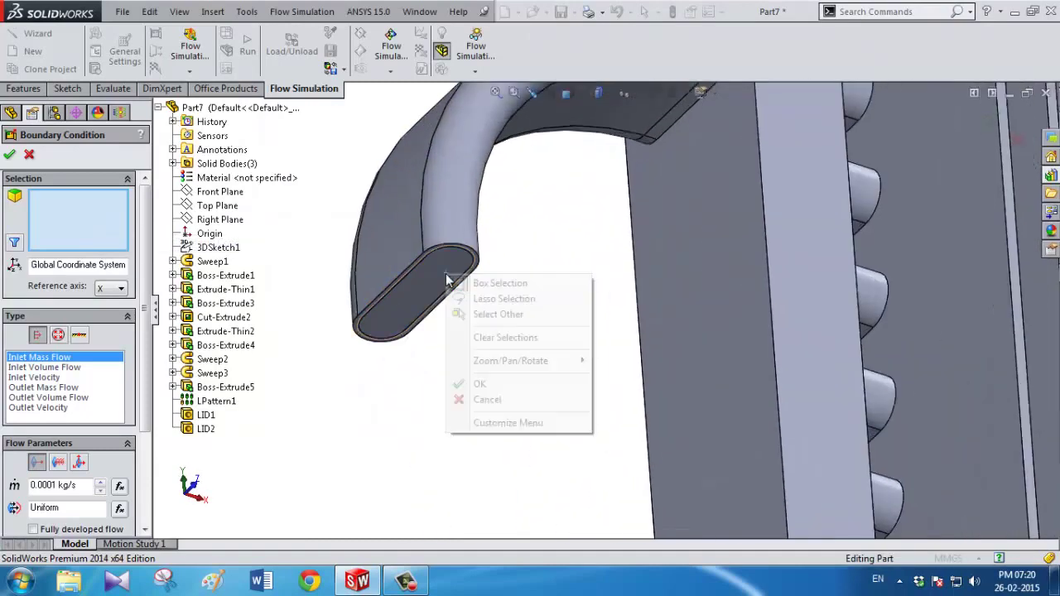
{"action": "left_click", "coordinate": [488, 314]}
{"action": "left_click", "coordinate": [514, 337]}
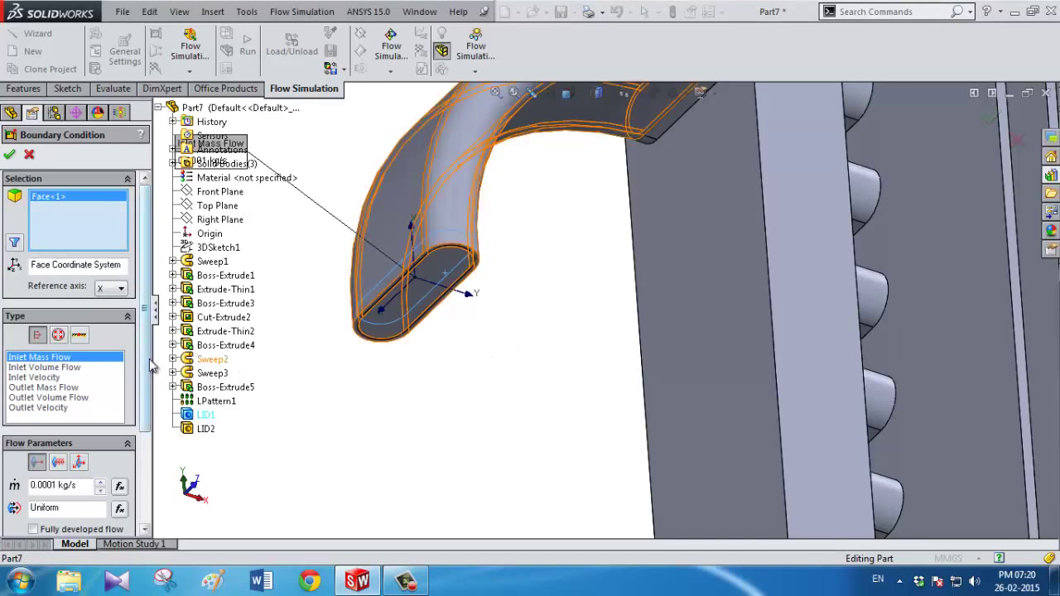
- Make it an Inlet Velocity of 1 m/s, fully developed flow, at 350 K
{"action": "scroll", "coordinate": [100, 364], "scroll_direction": "down", "scroll_amount": 2}
{"action": "scroll", "coordinate": [82, 348], "scroll_direction": "down", "scroll_amount": 2}
{"action": "scroll", "coordinate": [66, 315], "scroll_direction": "down", "scroll_amount": 1}
{"action": "left_click", "coordinate": [50, 276]}
{"action": "type", "text": "1m/s"}
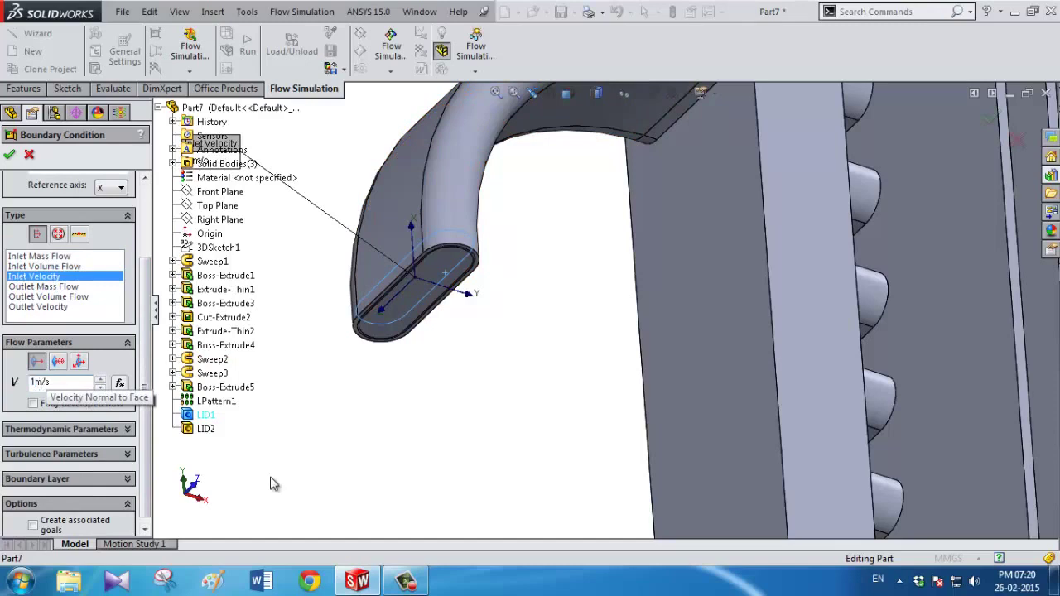
{"action": "key", "text": "Return"}
{"action": "left_click", "coordinate": [33, 403]}
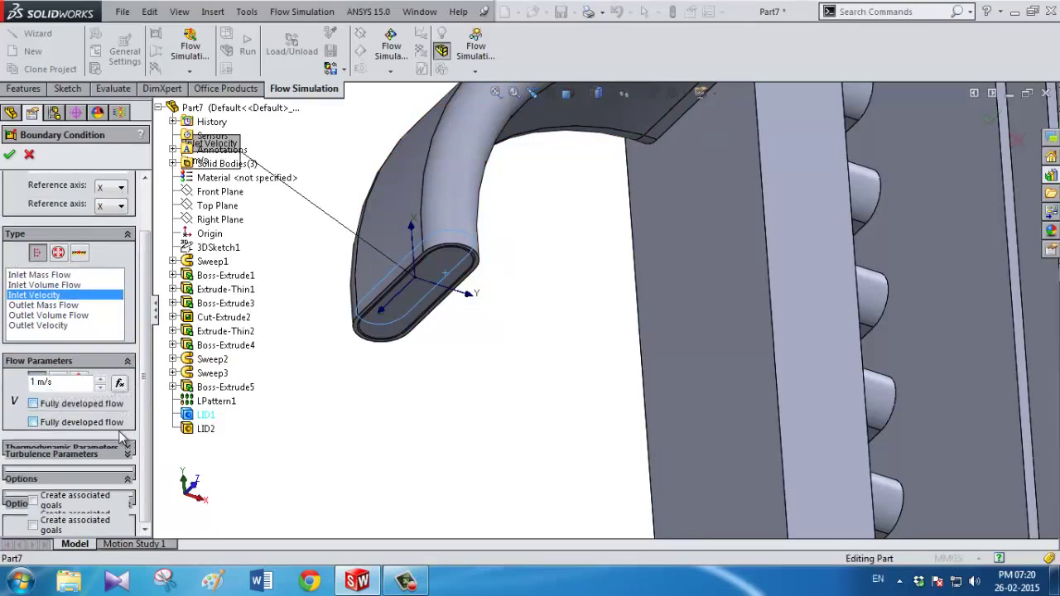
{"action": "left_click", "coordinate": [126, 473]}
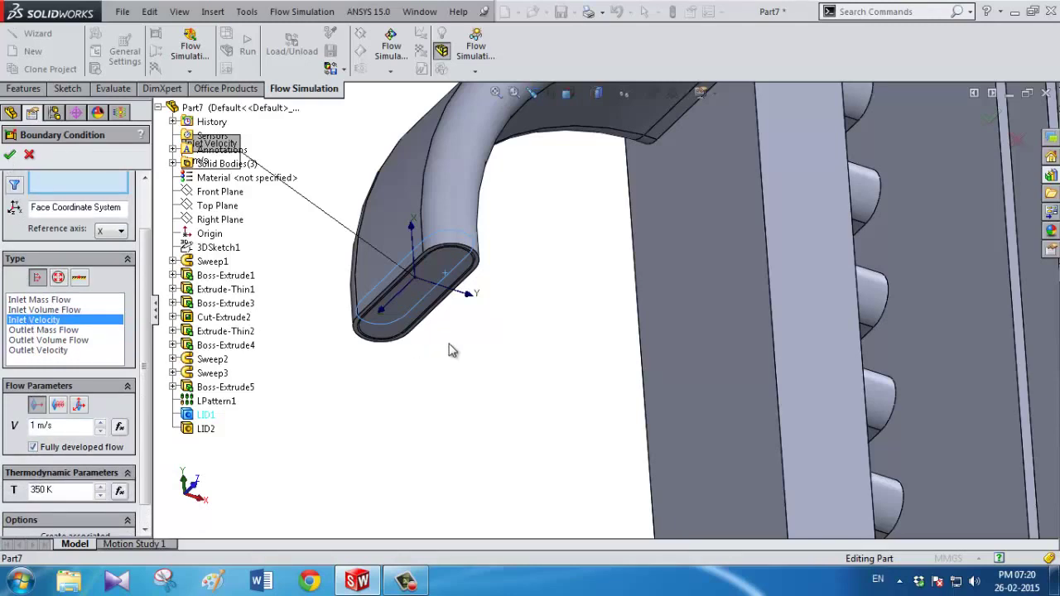
{"action": "key", "text": "Return"}
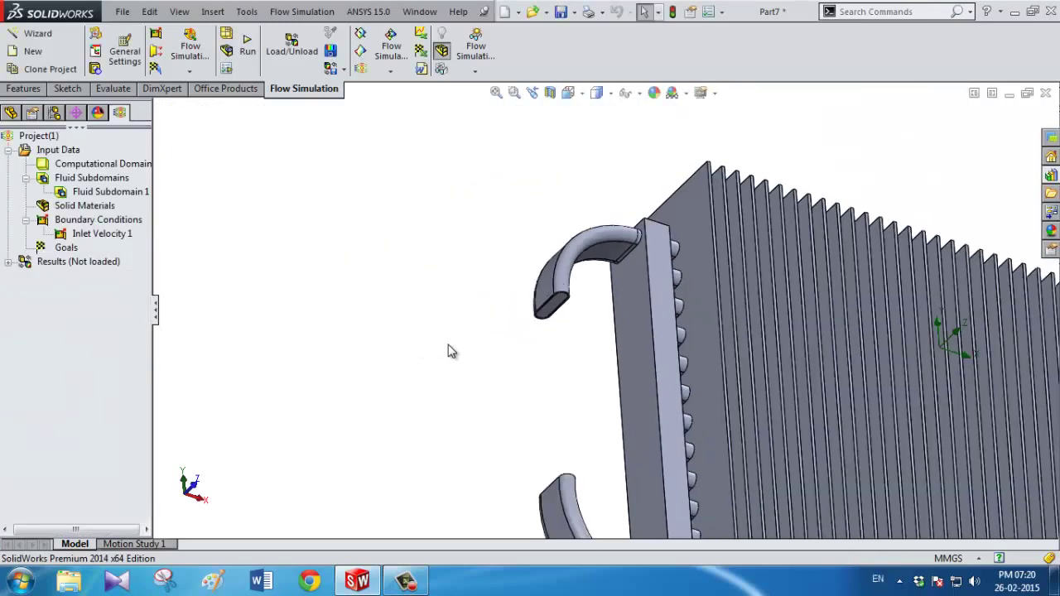
- Insert another boundary condition of the pressure opening type
{"action": "middle_click_drag", "start_coordinate": [520, 411], "coordinate": [608, 416]}
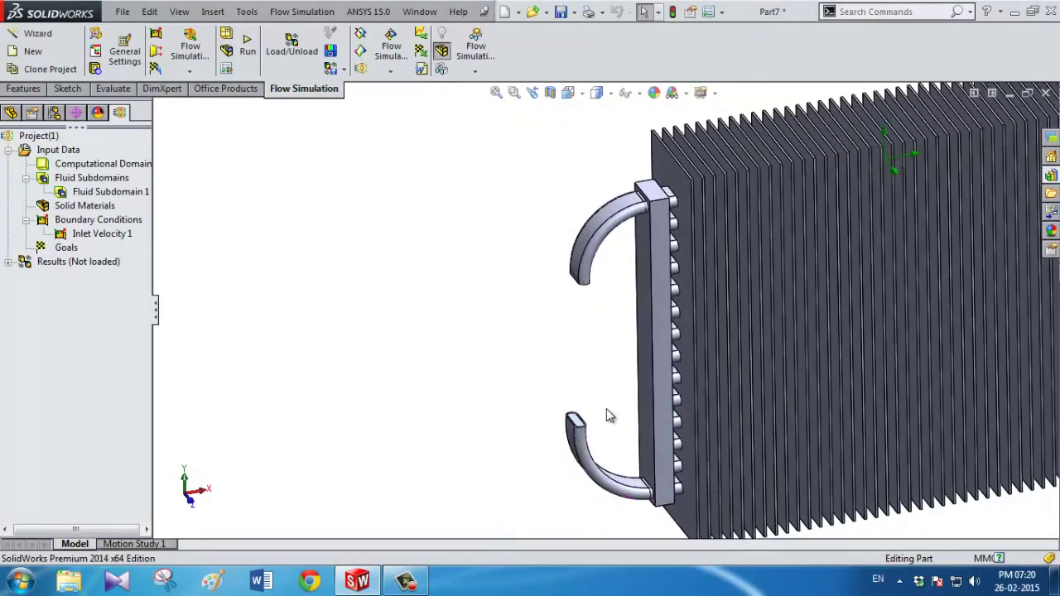
{"action": "scroll", "coordinate": [609, 415], "scroll_direction": "down", "scroll_amount": 2}
{"action": "scroll", "coordinate": [594, 403], "scroll_direction": "down", "scroll_amount": 2}
{"action": "scroll", "coordinate": [591, 395], "scroll_direction": "down", "scroll_amount": 2}
{"action": "scroll", "coordinate": [587, 392], "scroll_direction": "down", "scroll_amount": 2}
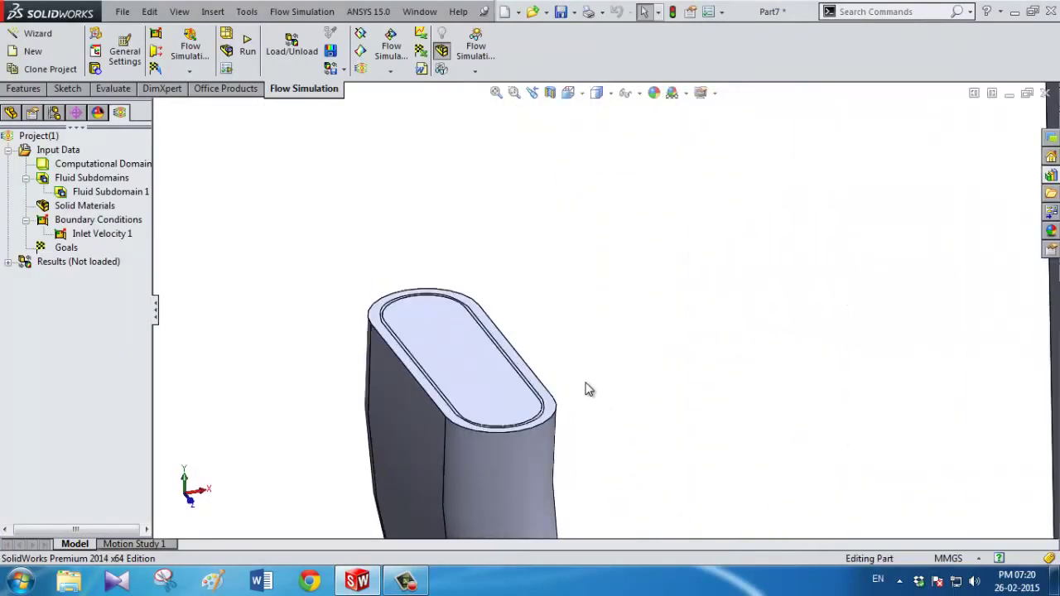
{"action": "right_click", "coordinate": [83, 222]}
{"action": "left_click", "coordinate": [92, 226]}
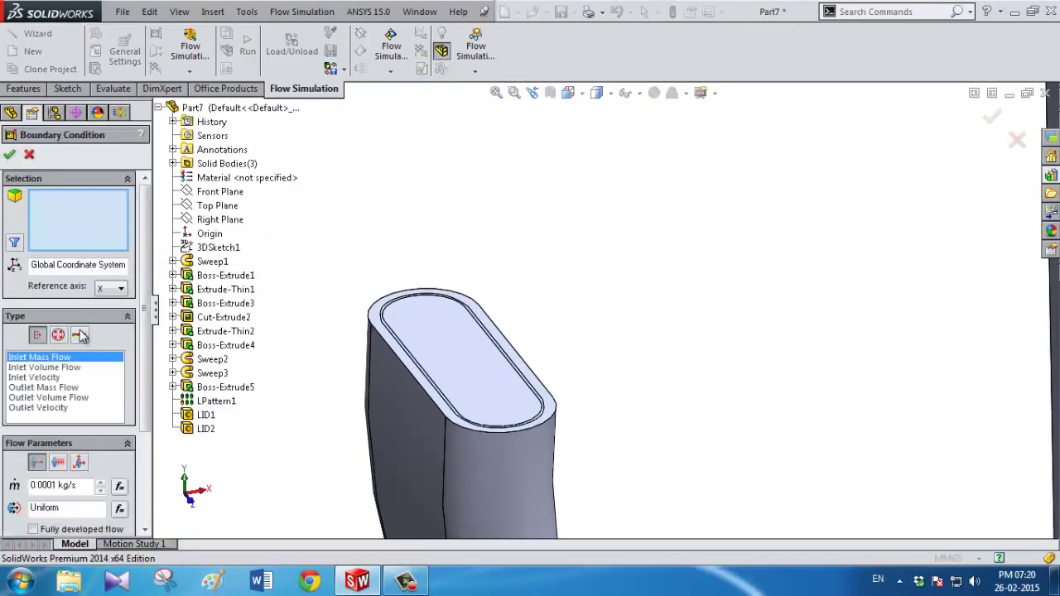
{"action": "left_click", "coordinate": [58, 337]}
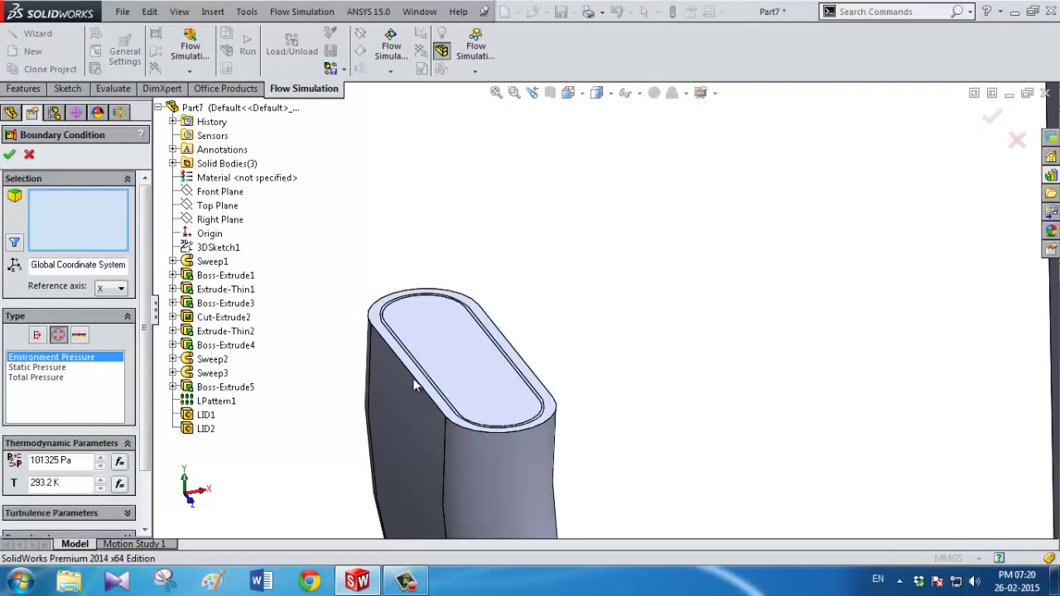
- Apply Environment Pressure 101325 Pa at 350 K to the LID2 pipe-end face
{"action": "right_click", "coordinate": [447, 371]}
{"action": "left_click", "coordinate": [497, 410]}
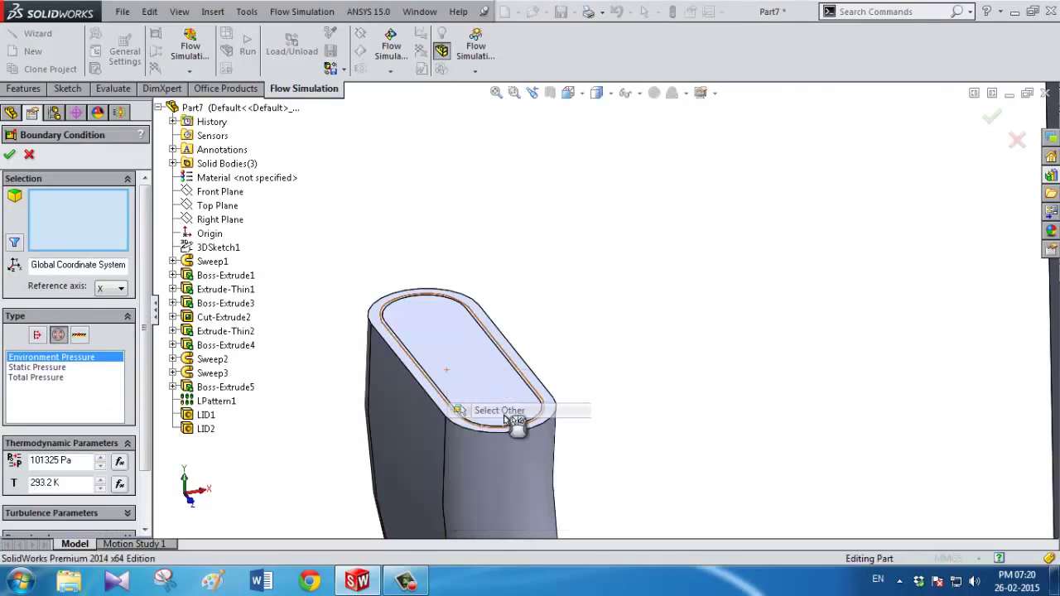
{"action": "left_click", "coordinate": [589, 441]}
{"action": "type", "text": "350"}
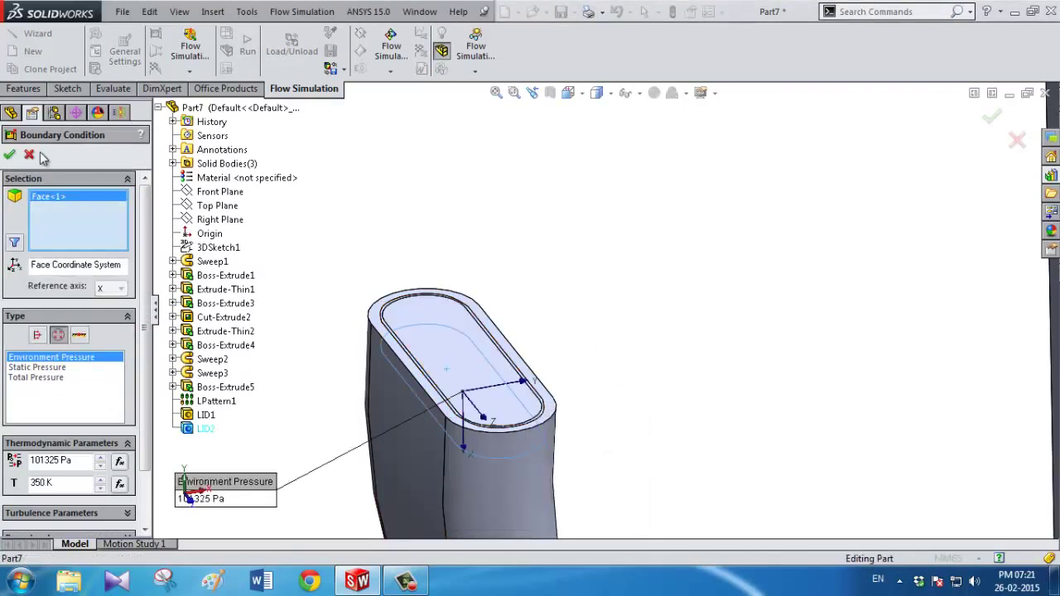
{"action": "key", "text": "Return"}
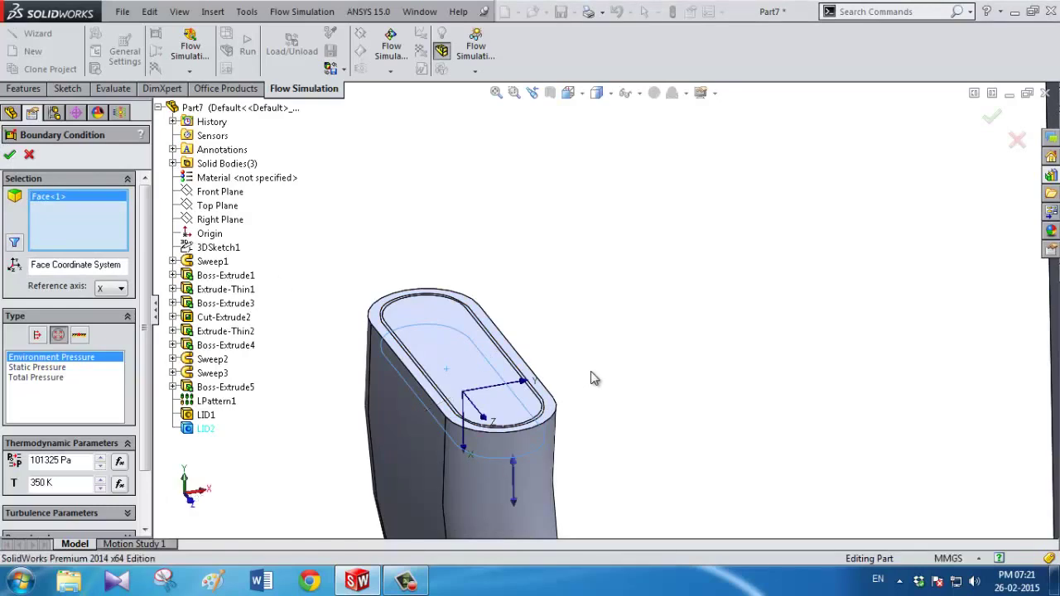
- Start a new wall boundary condition of type Outer Wall
{"action": "scroll", "coordinate": [590, 377], "scroll_direction": "up", "scroll_amount": 3}
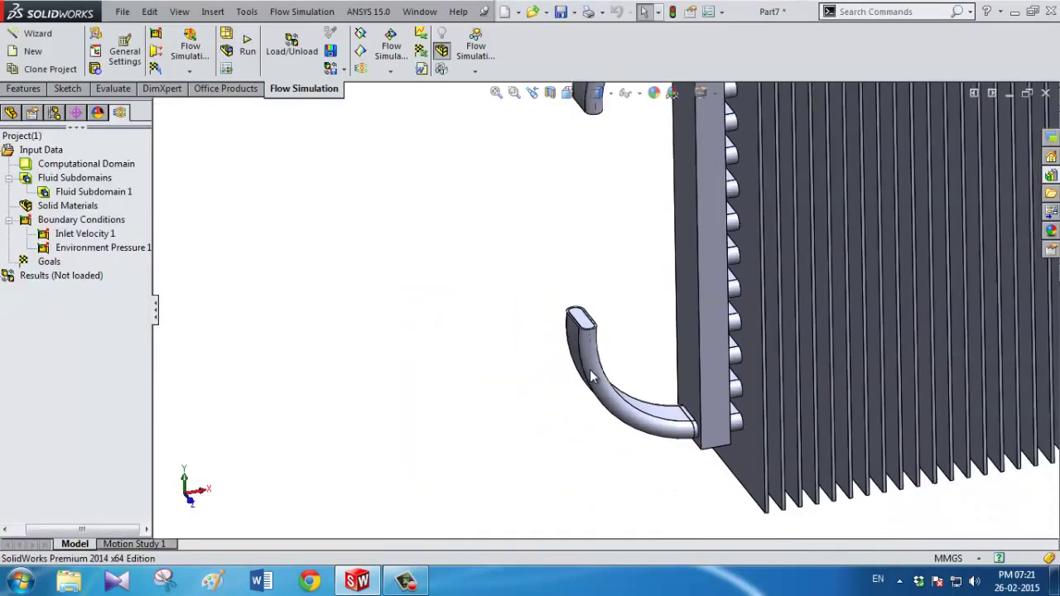
{"action": "scroll", "coordinate": [590, 377], "scroll_direction": "up", "scroll_amount": 3}
{"action": "right_click", "coordinate": [73, 224]}
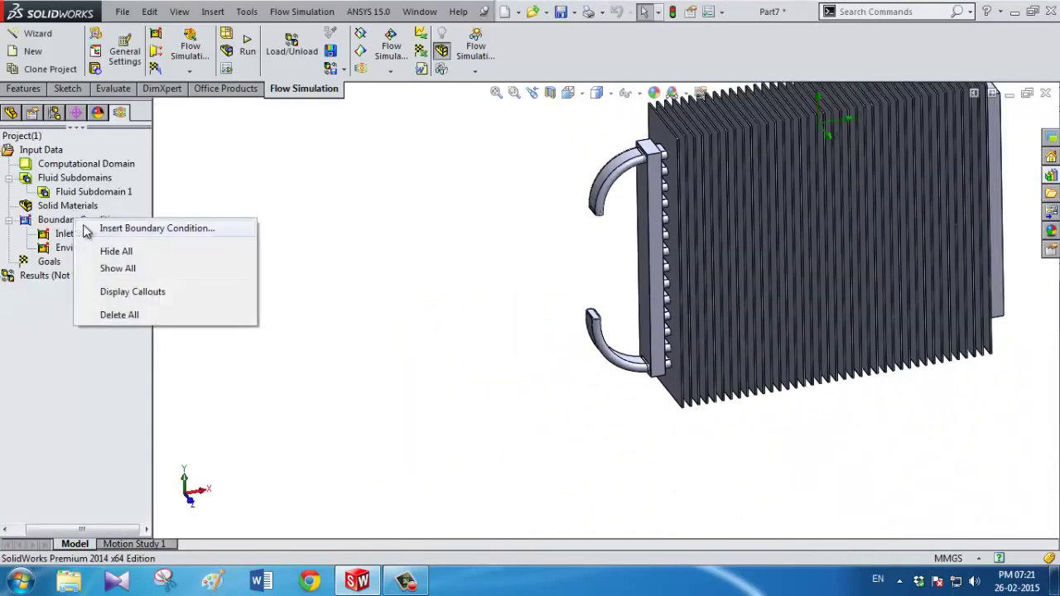
{"action": "left_click", "coordinate": [92, 228]}
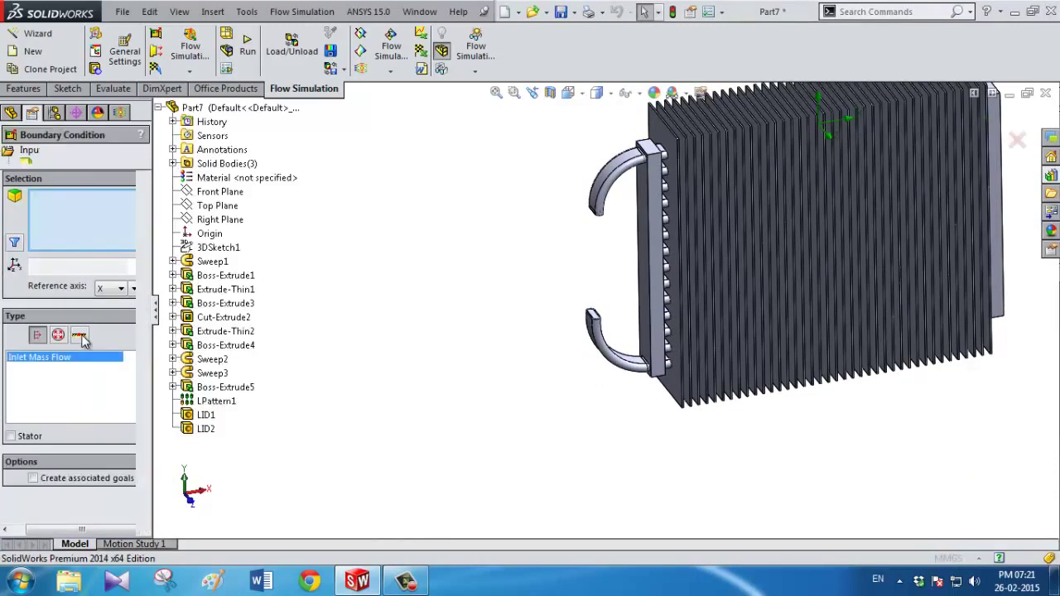
{"action": "left_click", "coordinate": [79, 335]}
{"action": "left_click", "coordinate": [41, 377]}
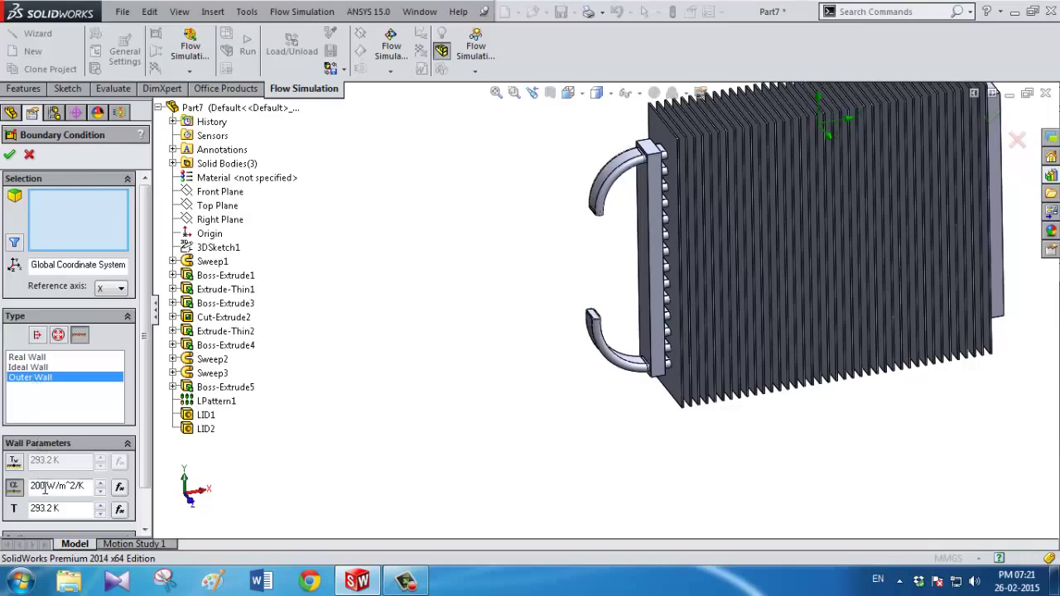
- Select the radiator's side face and the first row of fin faces for the Outer Wall
{"action": "scroll", "coordinate": [480, 493], "scroll_direction": "down", "scroll_amount": 3}
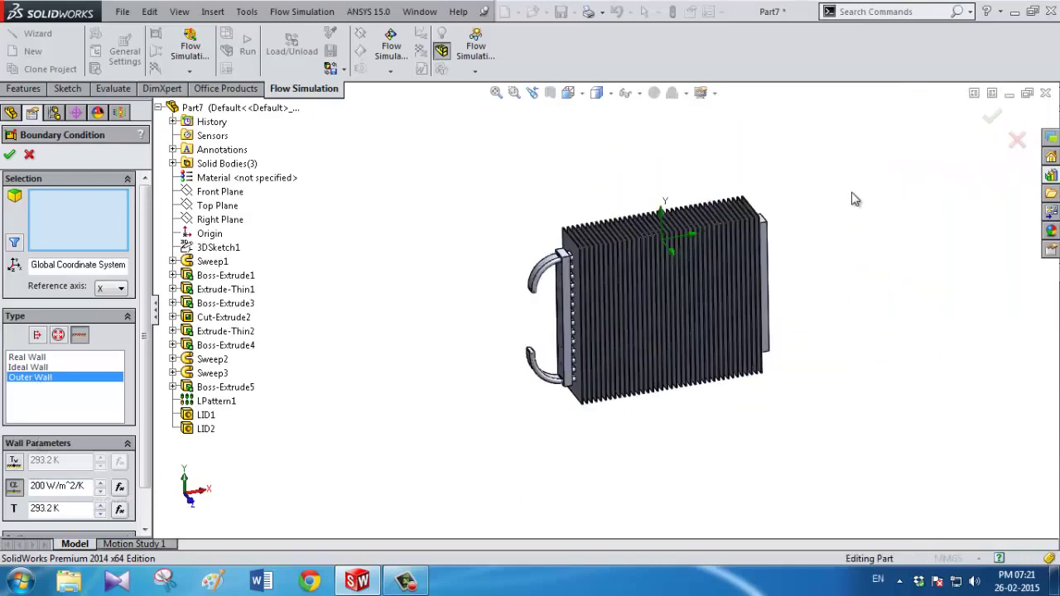
{"action": "scroll", "coordinate": [737, 252], "scroll_direction": "up", "scroll_amount": 3}
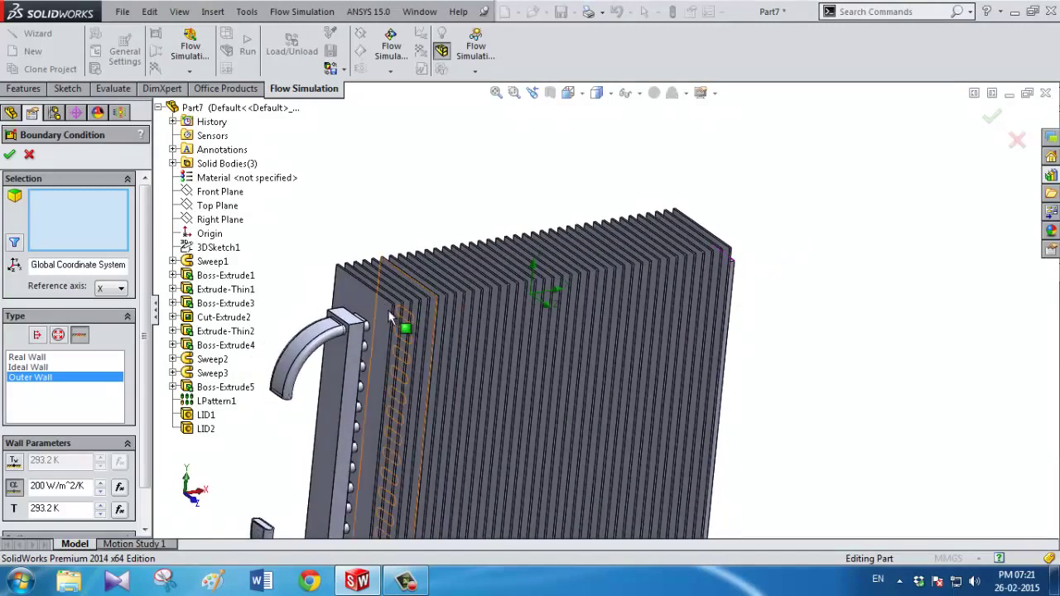
{"action": "left_click", "coordinate": [395, 317]}
{"action": "scroll", "coordinate": [412, 318], "scroll_direction": "down", "scroll_amount": 2}
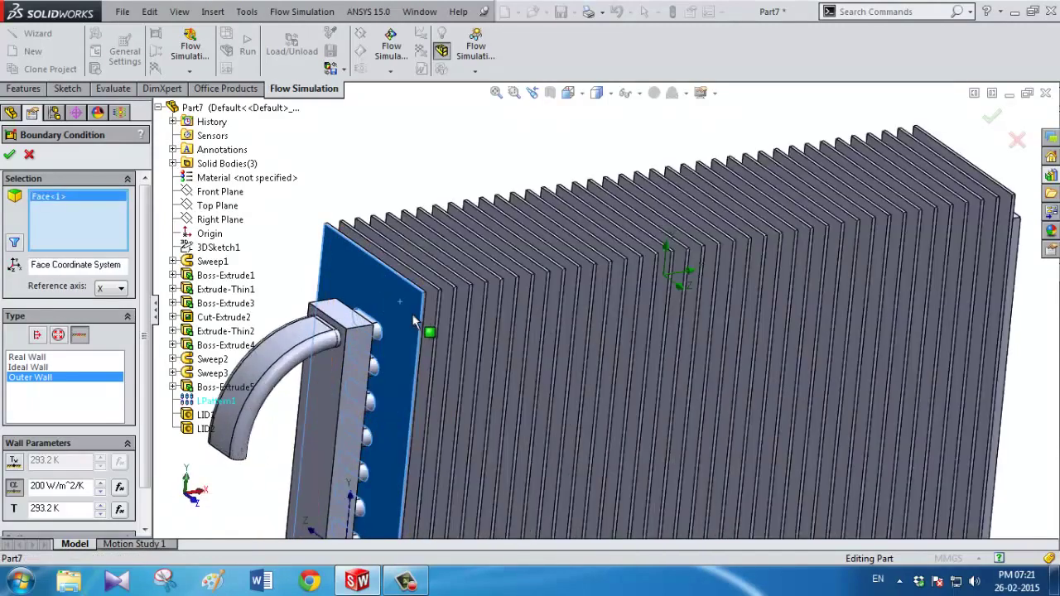
{"action": "scroll", "coordinate": [411, 319], "scroll_direction": "down", "scroll_amount": 2}
{"action": "left_click", "coordinate": [491, 301]}
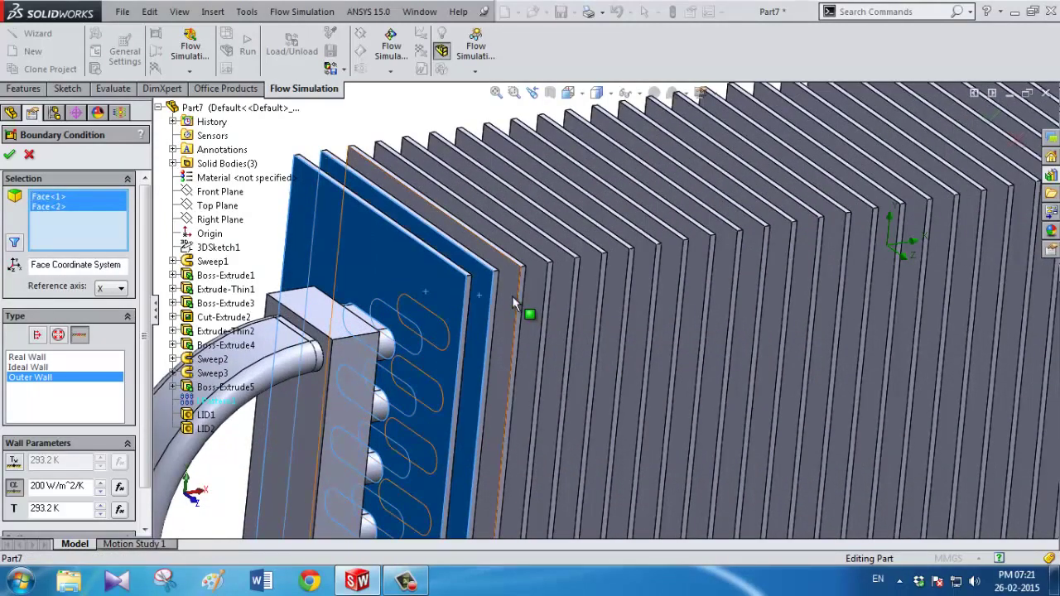
{"action": "left_click", "coordinate": [534, 292]}
{"action": "left_click", "coordinate": [566, 289]}
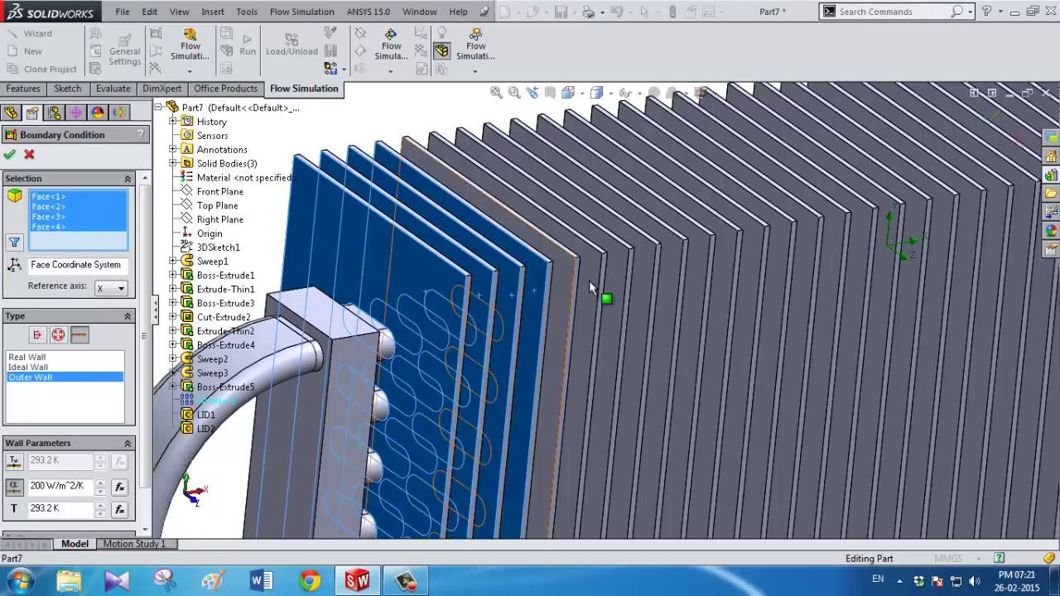
{"action": "left_click", "coordinate": [615, 277]}
{"action": "left_click", "coordinate": [642, 276]}
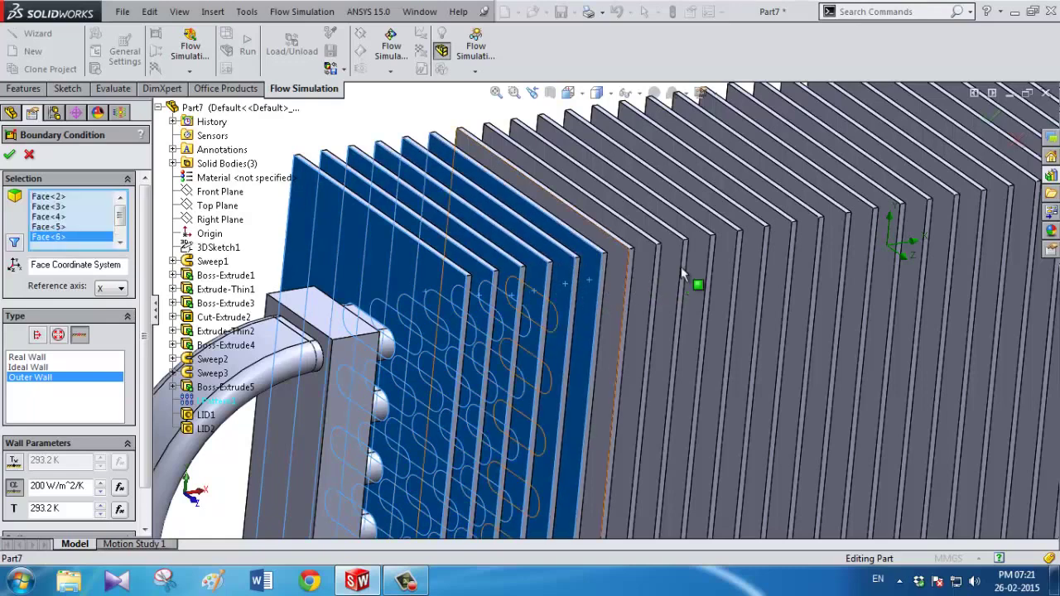
{"action": "left_click", "coordinate": [672, 267]}
{"action": "left_click", "coordinate": [672, 266]}
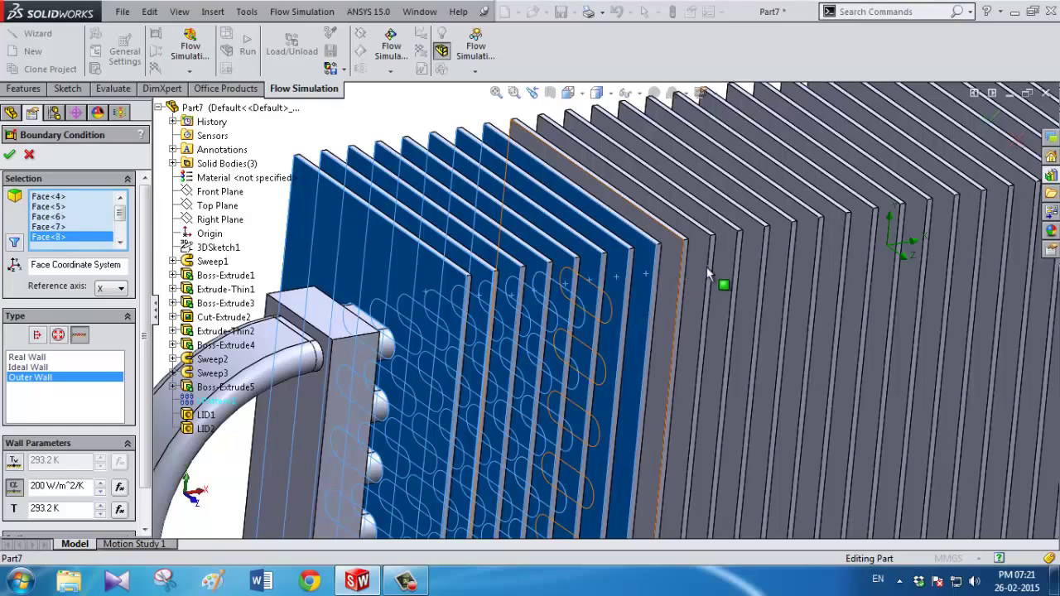
{"action": "left_click", "coordinate": [702, 269]}
{"action": "left_click", "coordinate": [749, 262]}
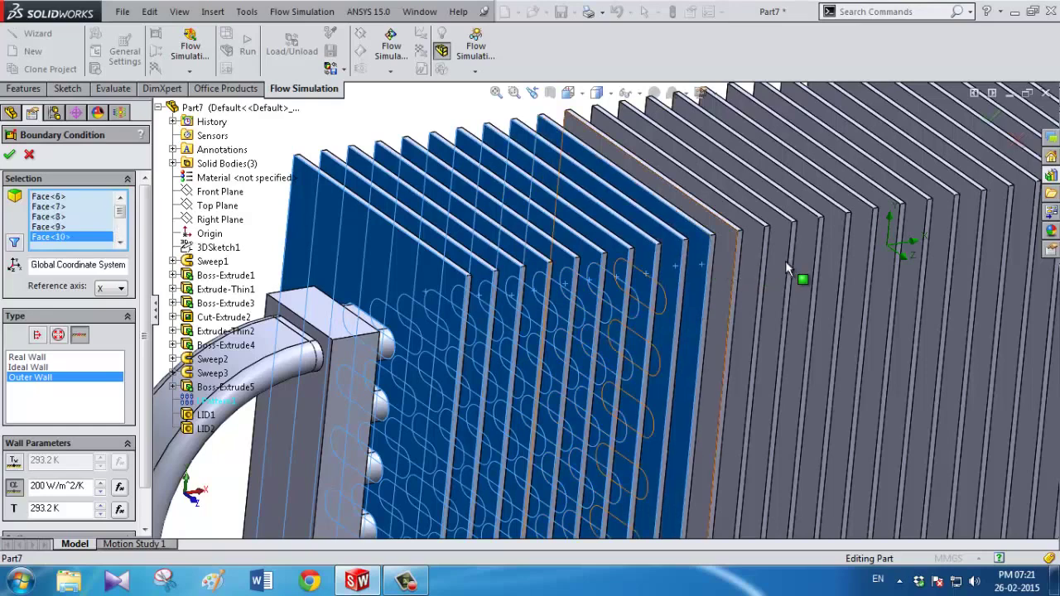
{"action": "left_click", "coordinate": [787, 260]}
{"action": "left_click", "coordinate": [828, 254]}
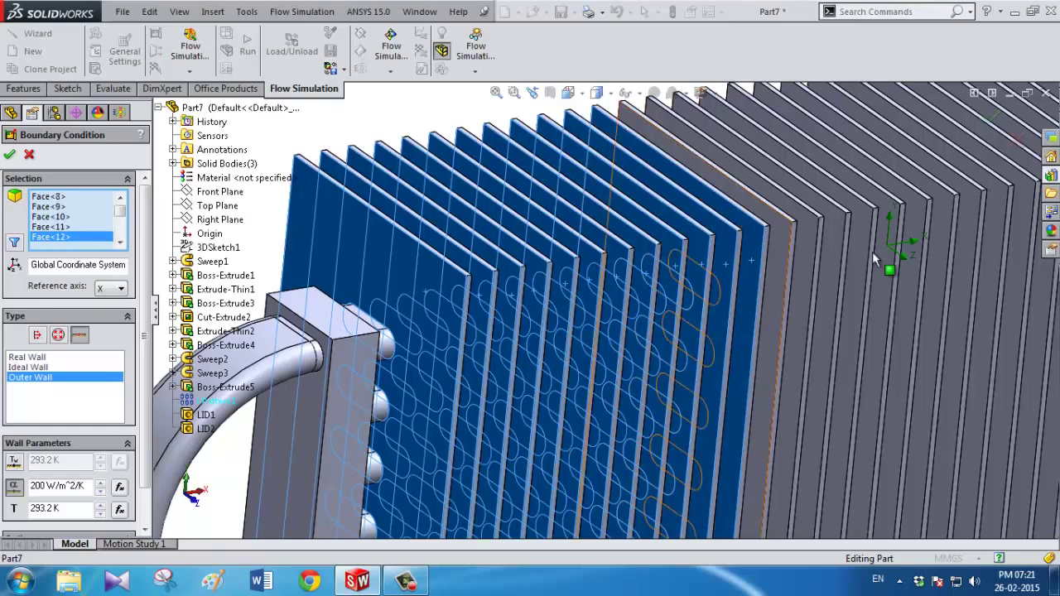
{"action": "left_click", "coordinate": [864, 246]}
{"action": "left_click", "coordinate": [893, 265]}
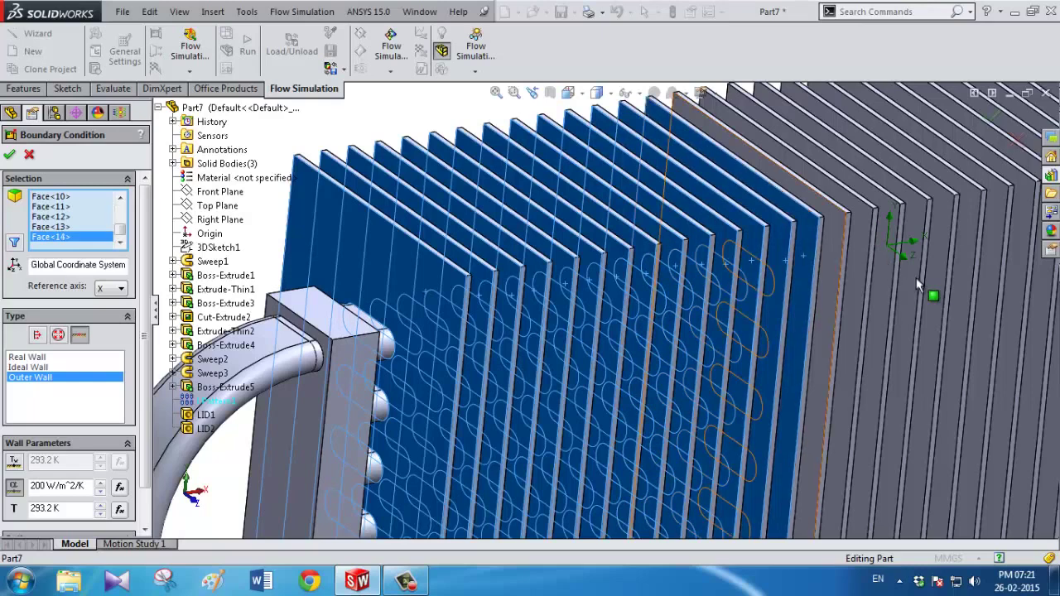
{"action": "left_click", "coordinate": [933, 270]}
{"action": "left_click", "coordinate": [989, 267]}
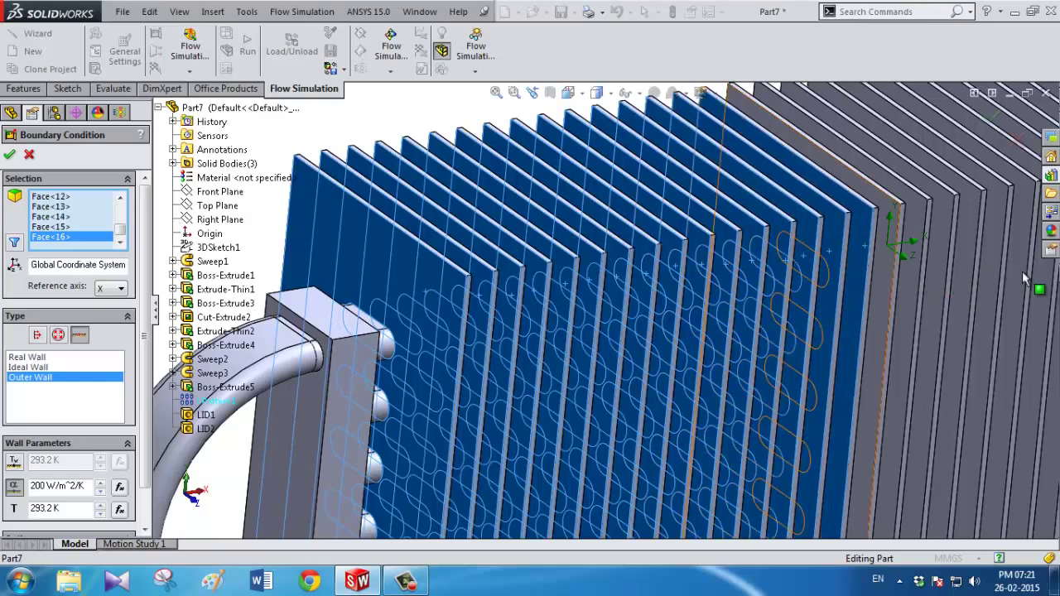
{"action": "left_click", "coordinate": [1036, 295]}
{"action": "left_click", "coordinate": [949, 355]}
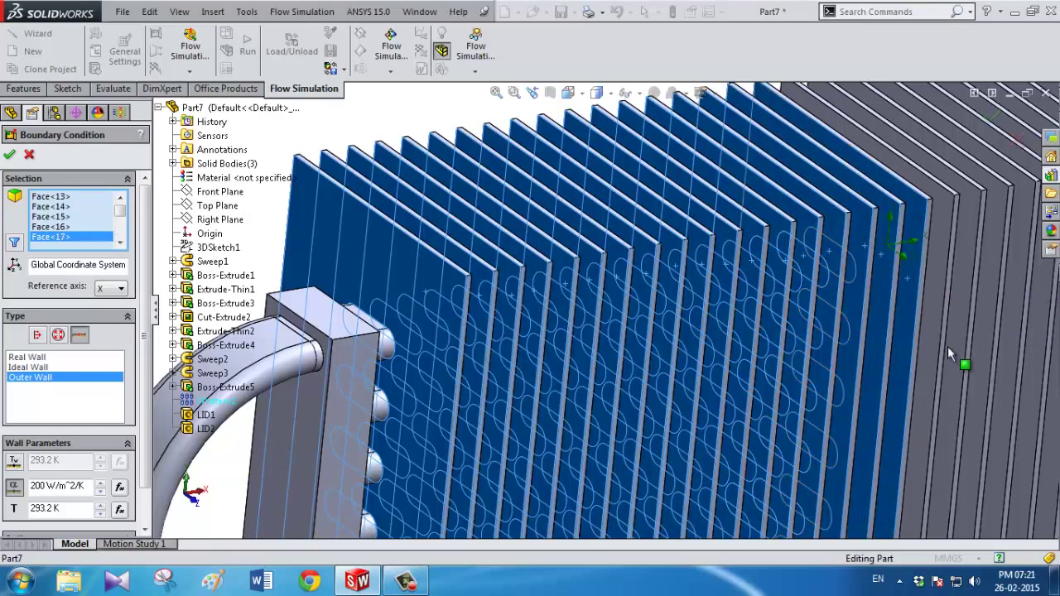
{"action": "left_click", "coordinate": [949, 387]}
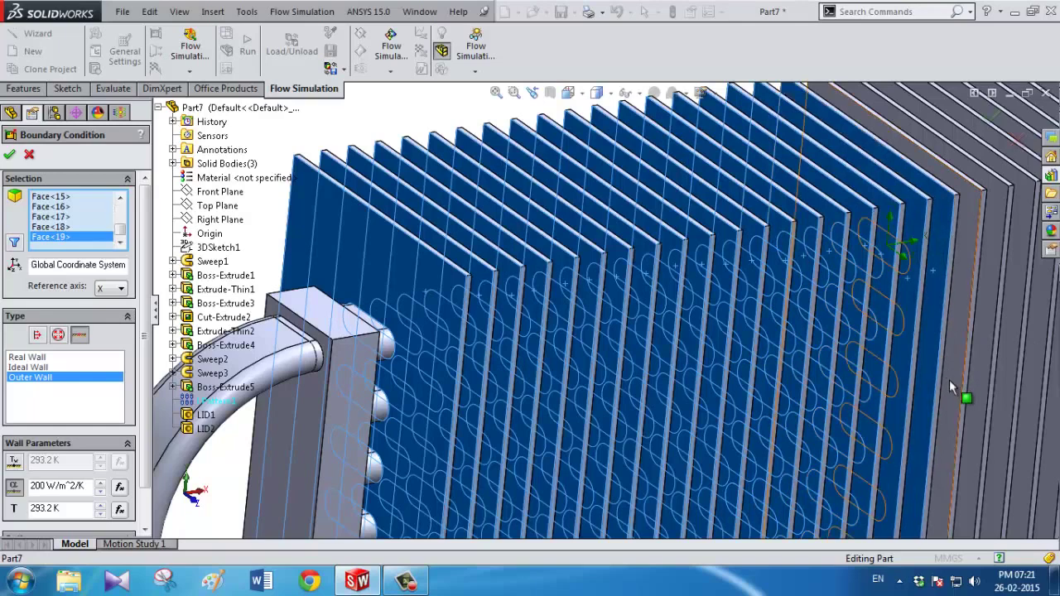
{"action": "left_click", "coordinate": [1014, 409]}
{"action": "left_click", "coordinate": [1013, 409]}
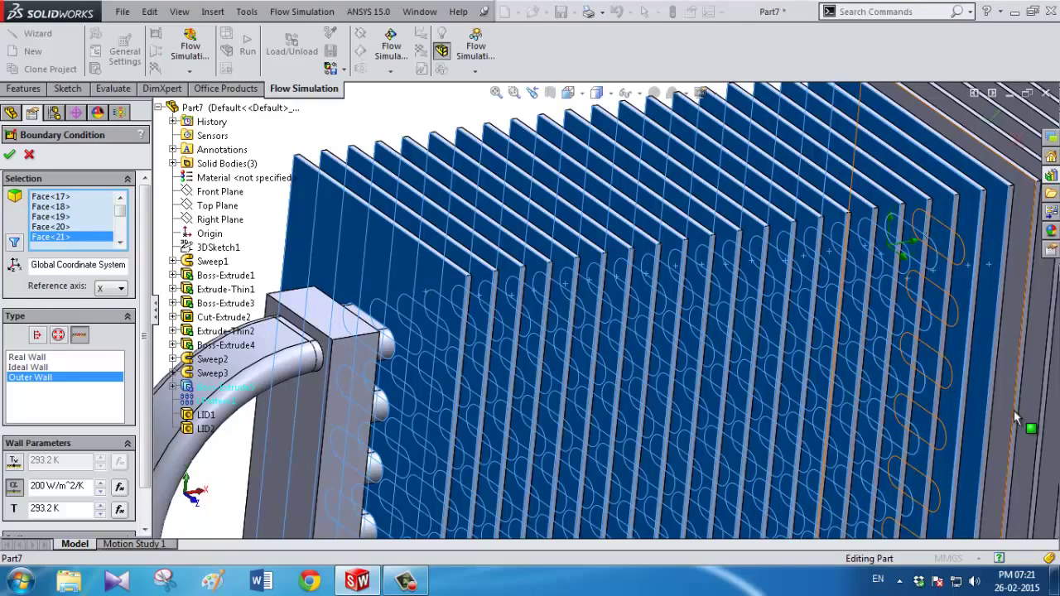
{"action": "left_click", "coordinate": [1014, 410]}
{"action": "left_click", "coordinate": [1013, 410]}
- Add eight more fin faces along the radiator to the Outer Wall selection
{"action": "scroll", "coordinate": [1015, 412], "scroll_direction": "up", "scroll_amount": 2}
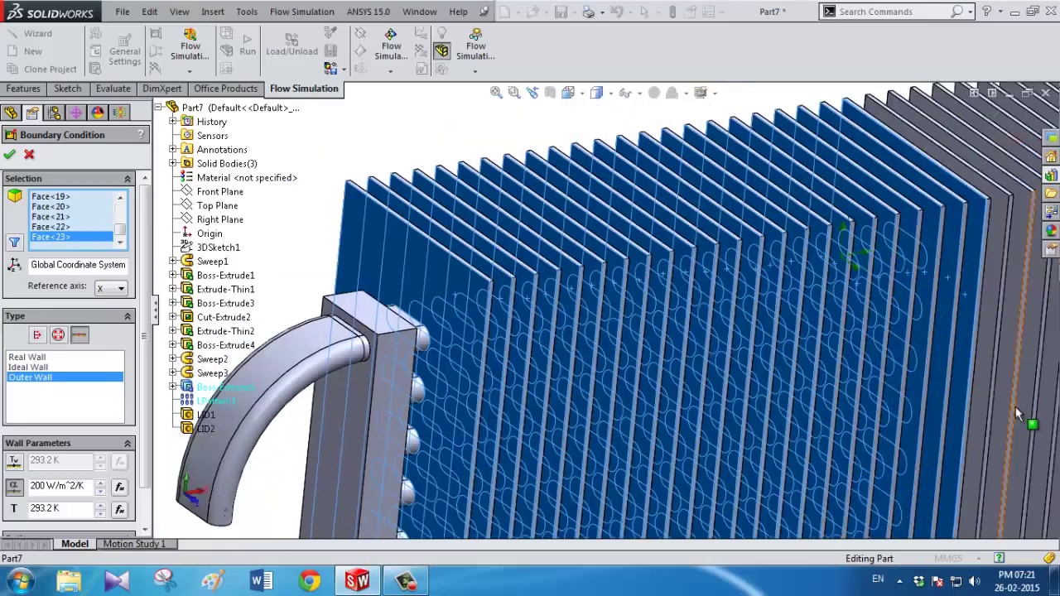
{"action": "scroll", "coordinate": [1015, 412], "scroll_direction": "up", "scroll_amount": 2}
{"action": "scroll", "coordinate": [842, 325], "scroll_direction": "down", "scroll_amount": 2}
{"action": "scroll", "coordinate": [831, 332], "scroll_direction": "down", "scroll_amount": 2}
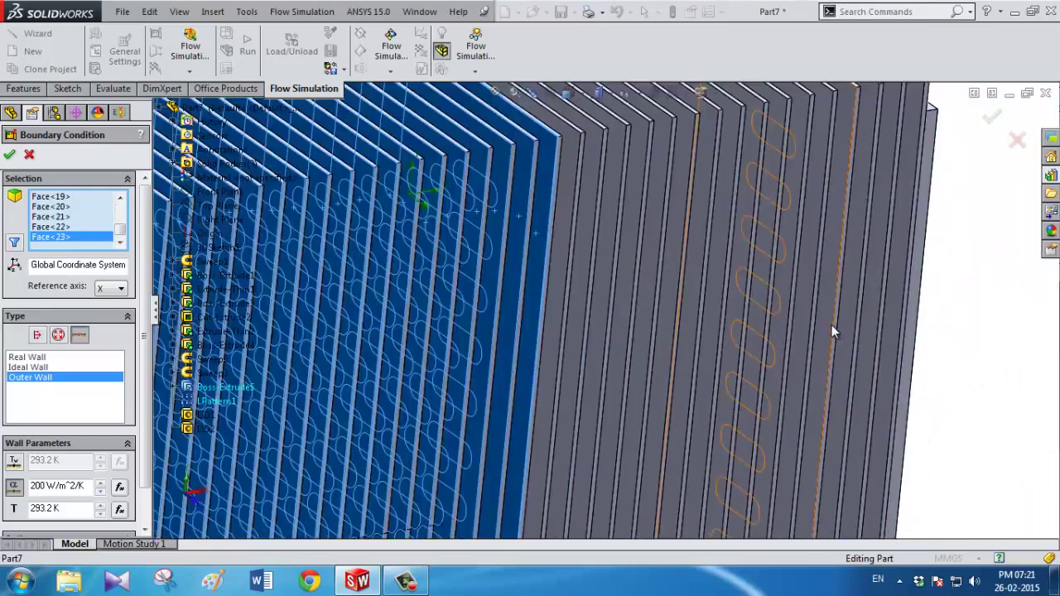
{"action": "scroll", "coordinate": [831, 328], "scroll_direction": "down", "scroll_amount": 2}
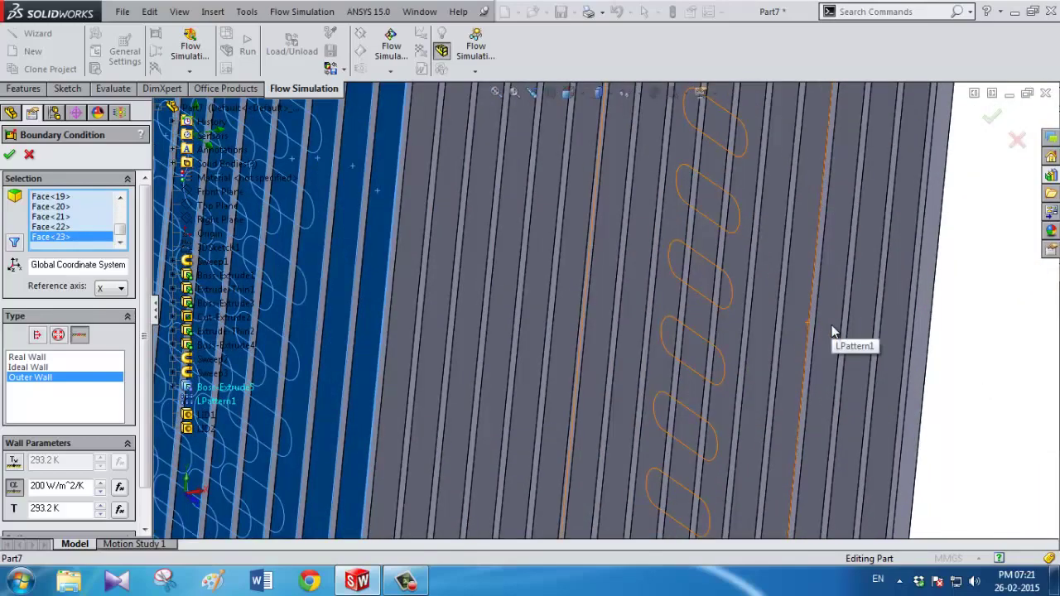
{"action": "left_click", "coordinate": [430, 329]}
{"action": "left_click", "coordinate": [466, 330]}
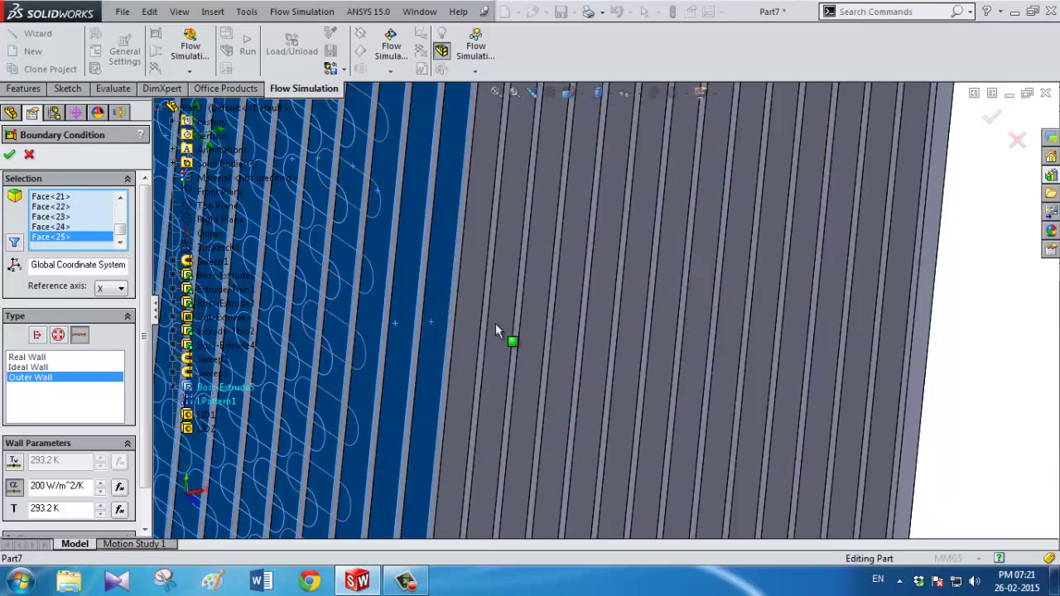
{"action": "left_click", "coordinate": [534, 331]}
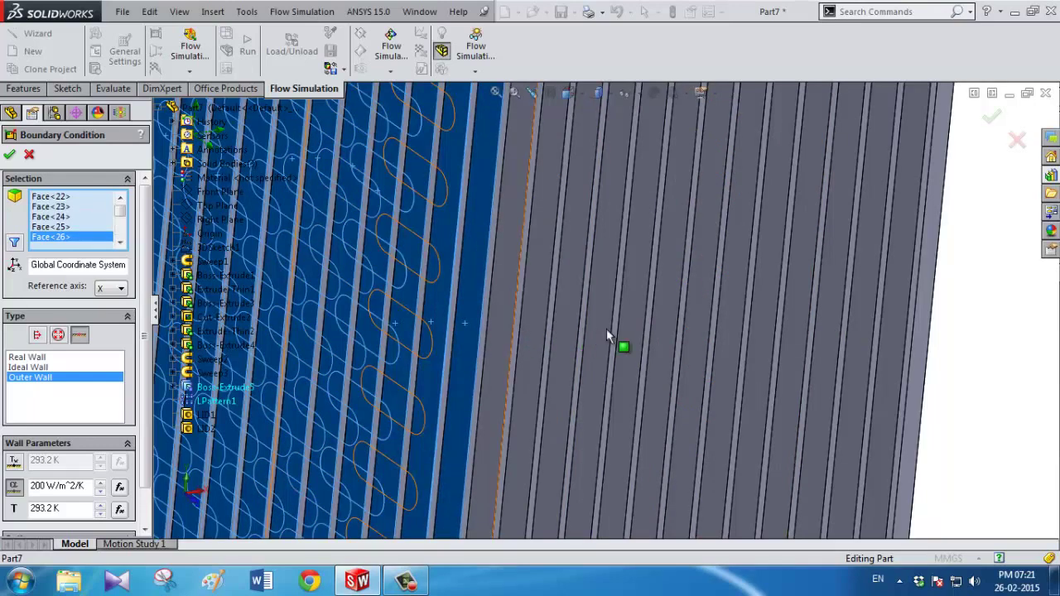
{"action": "left_click", "coordinate": [638, 331]}
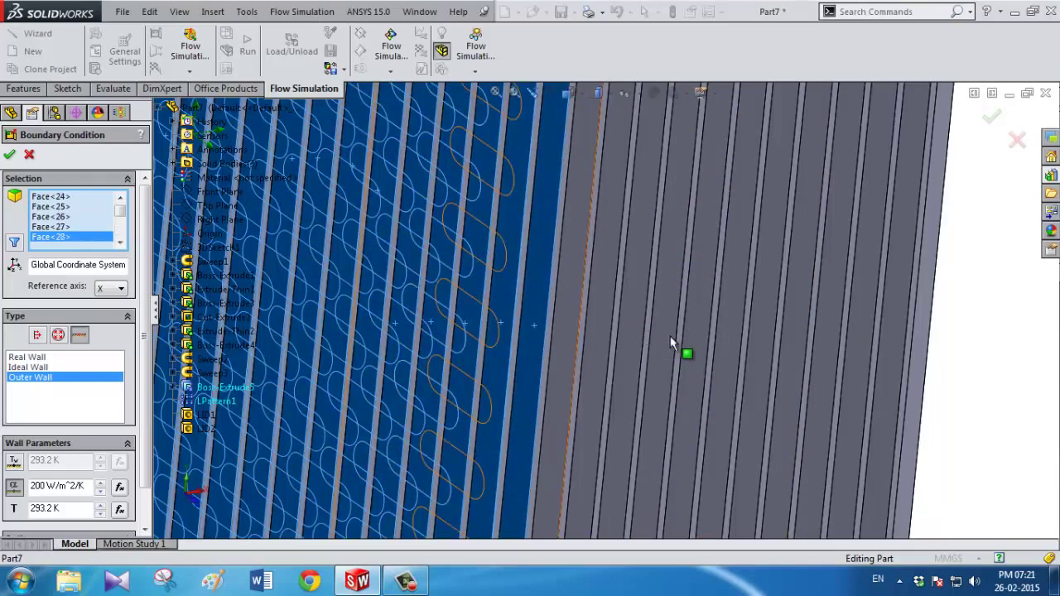
{"action": "left_click", "coordinate": [694, 334]}
{"action": "left_click", "coordinate": [735, 342]}
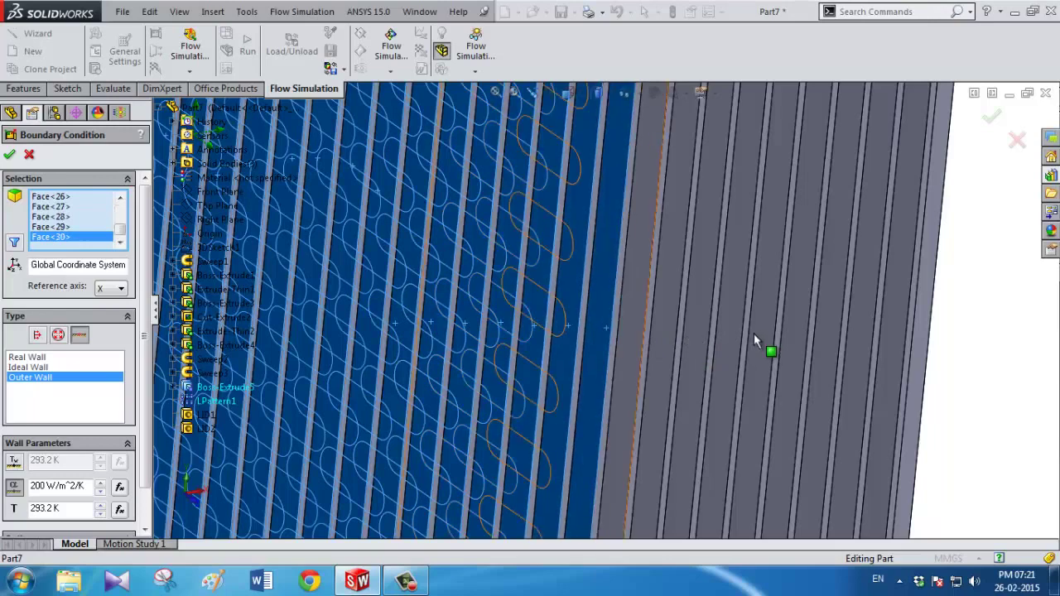
{"action": "left_click", "coordinate": [801, 336]}
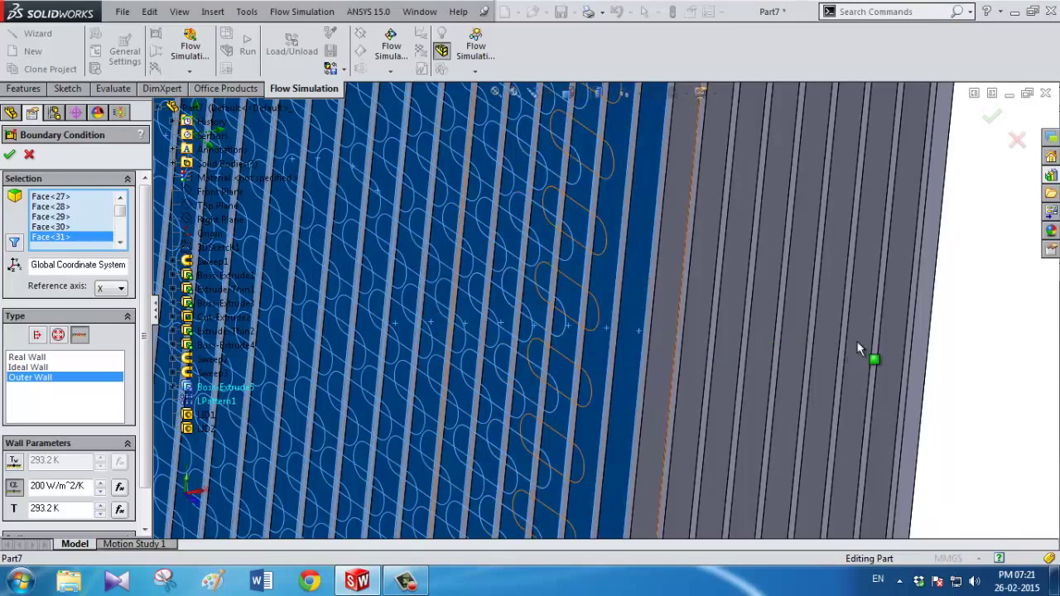
{"action": "left_click", "coordinate": [857, 341]}
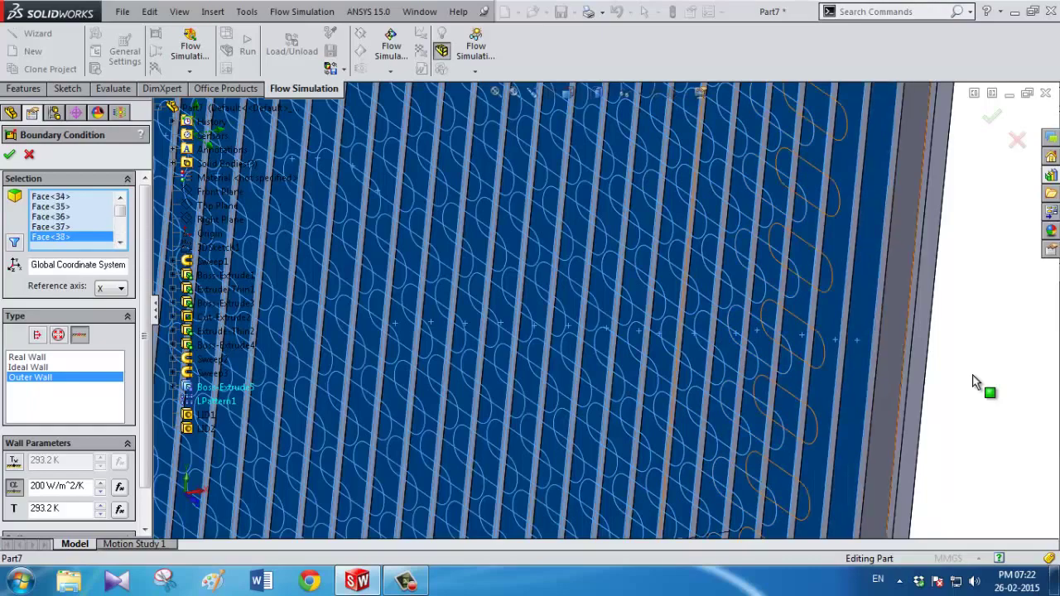
- Add nine fin faces from the radiator's other side, reaching Face<55>
{"action": "key", "text": "f"}
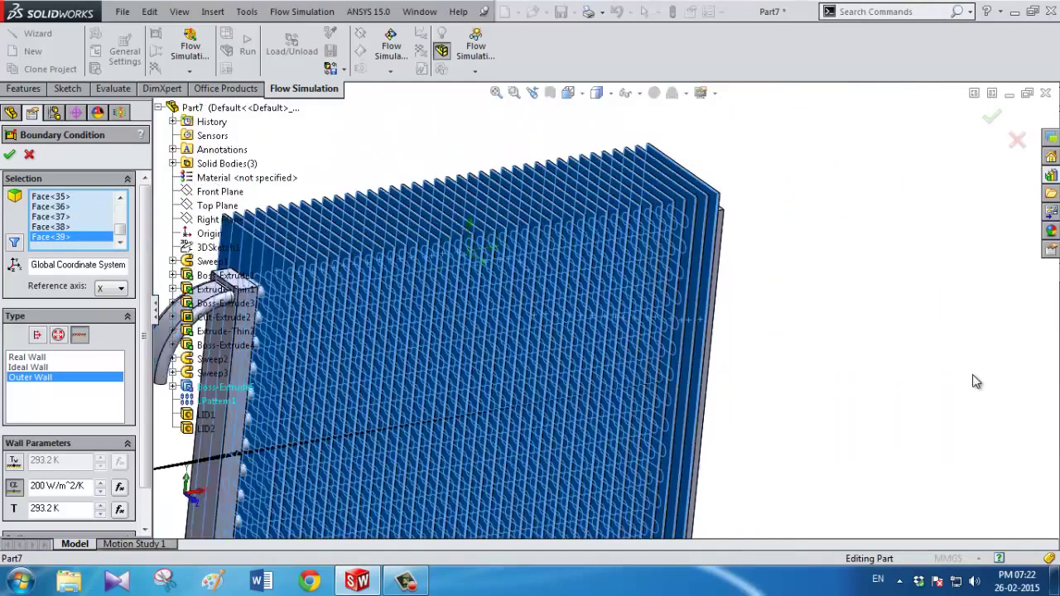
{"action": "mouse_move", "coordinate": [838, 363]}
{"action": "middle_mouse_down"}
{"action": "mouse_move", "coordinate": [753, 363]}
{"action": "mouse_move", "coordinate": [662, 331]}
{"action": "middle_mouse_up"}
{"action": "scroll", "coordinate": [682, 290], "scroll_direction": "down", "scroll_amount": 3}
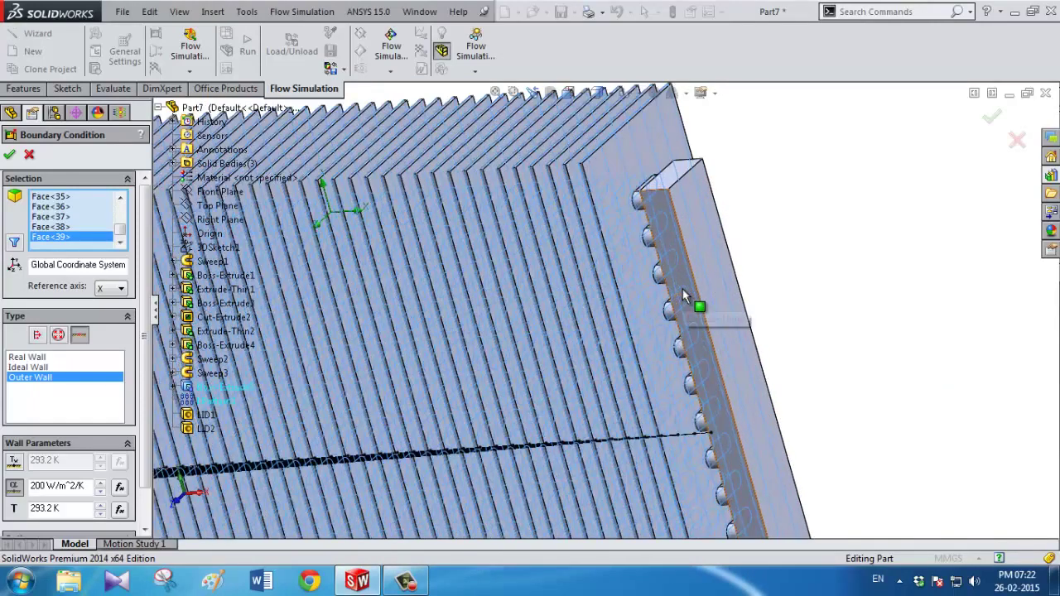
{"action": "scroll", "coordinate": [682, 294], "scroll_direction": "down", "scroll_amount": 3}
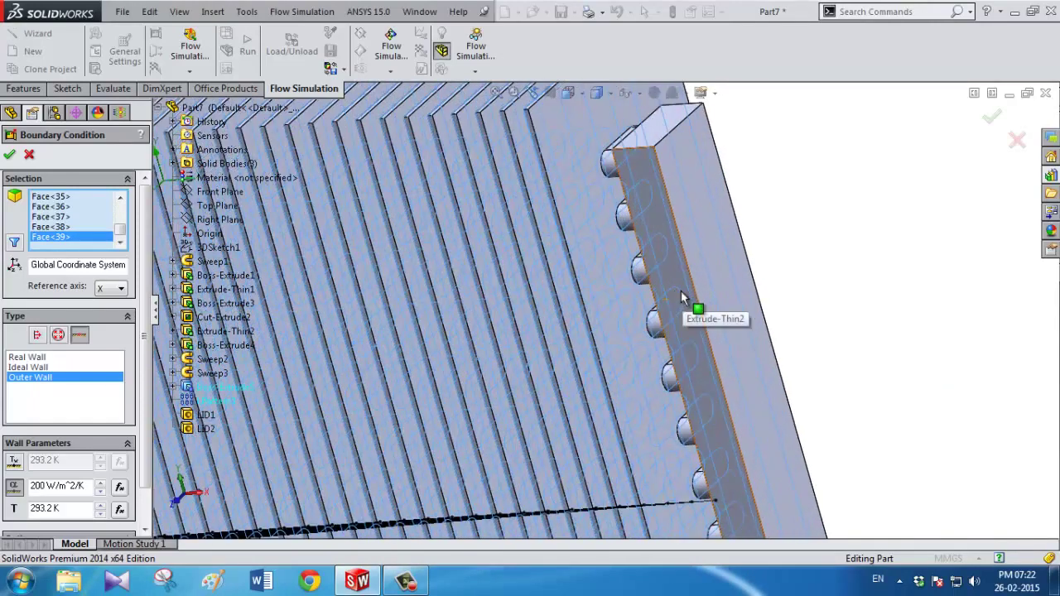
{"action": "left_click", "coordinate": [574, 325]}
{"action": "left_click", "coordinate": [529, 325]}
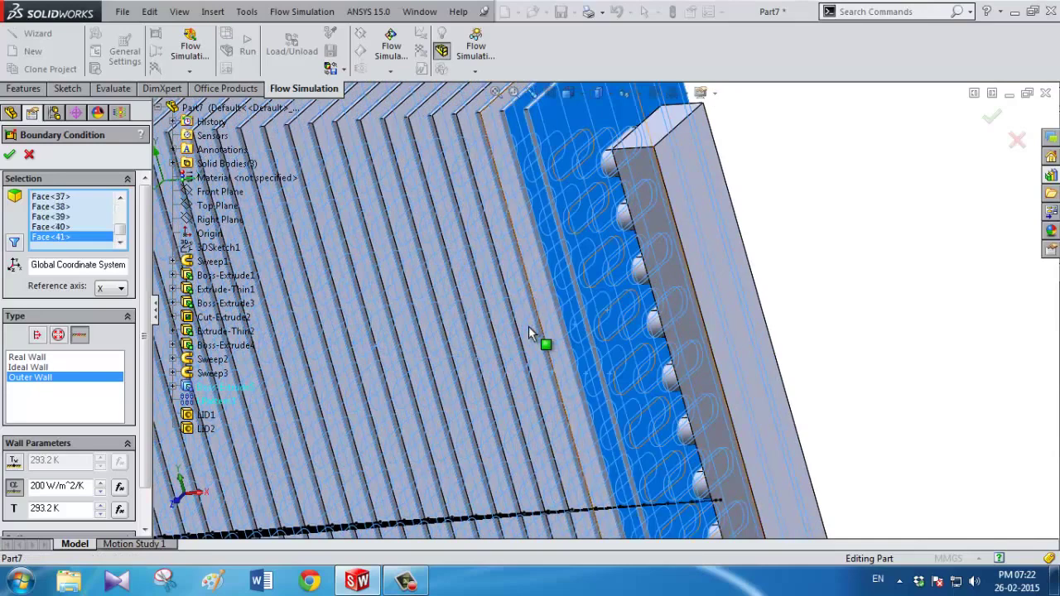
{"action": "left_click", "coordinate": [477, 334]}
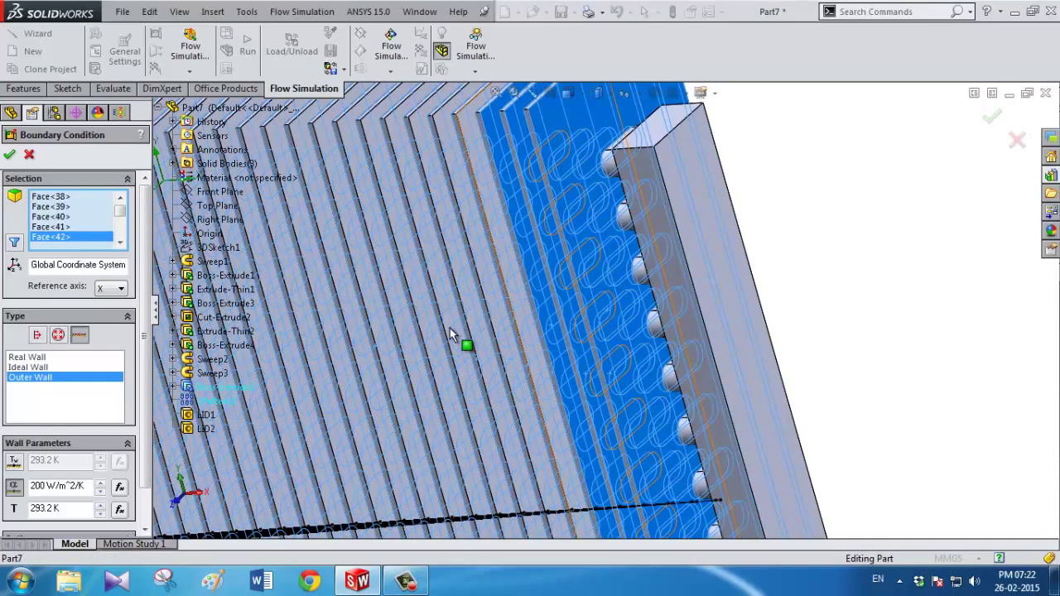
{"action": "left_click", "coordinate": [449, 328]}
{"action": "left_click", "coordinate": [432, 333]}
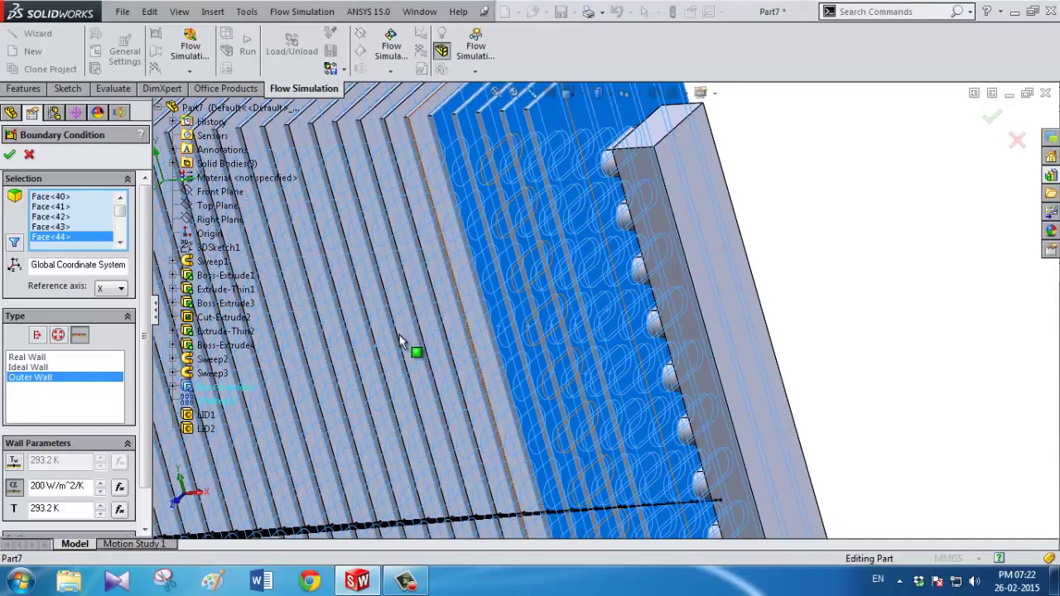
{"action": "left_click", "coordinate": [377, 339]}
{"action": "left_click", "coordinate": [340, 340]}
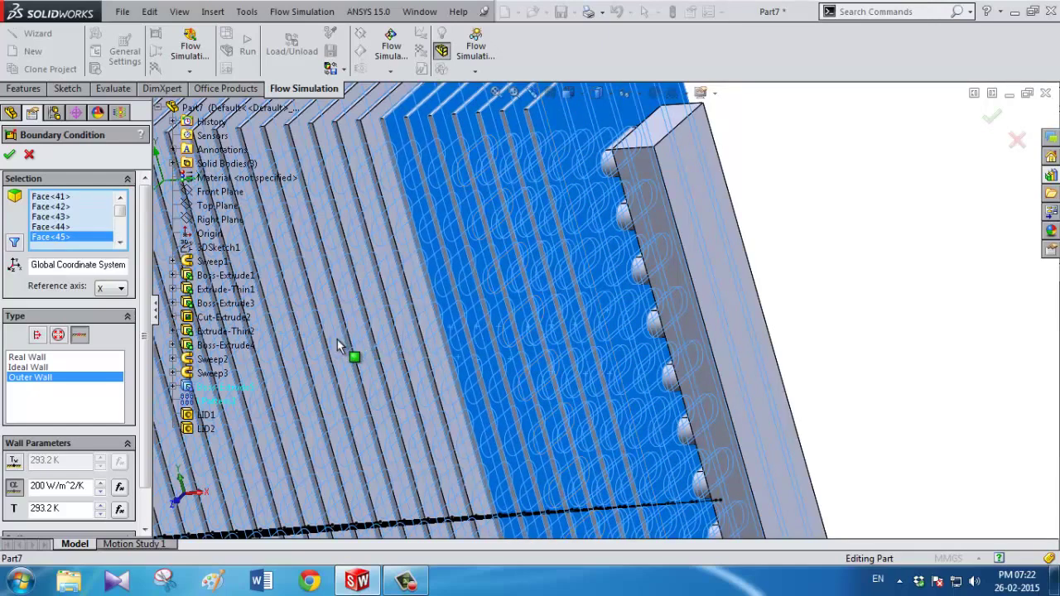
{"action": "left_click", "coordinate": [308, 346]}
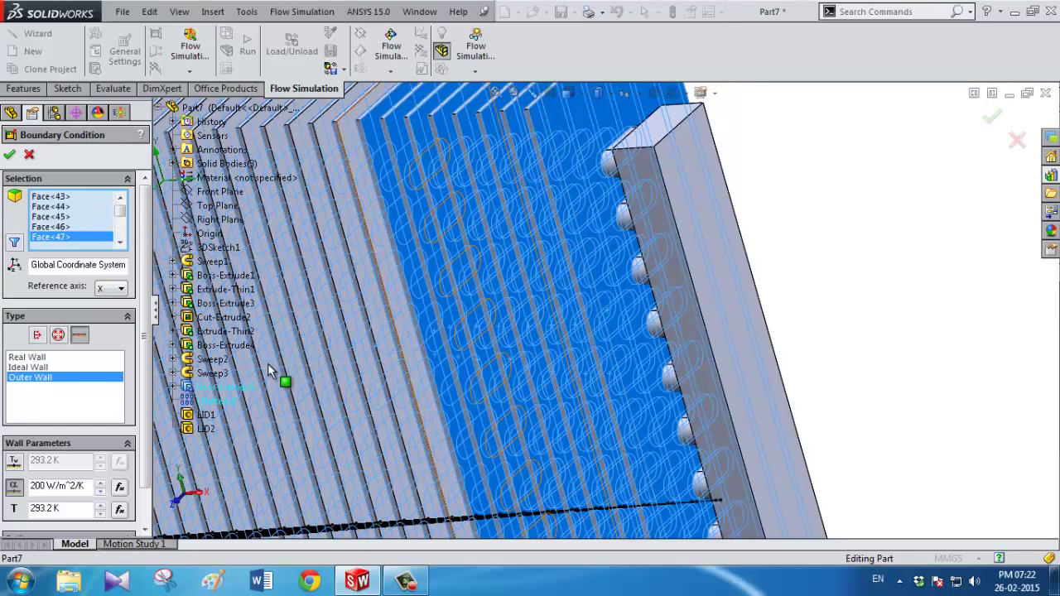
{"action": "left_click", "coordinate": [266, 364]}
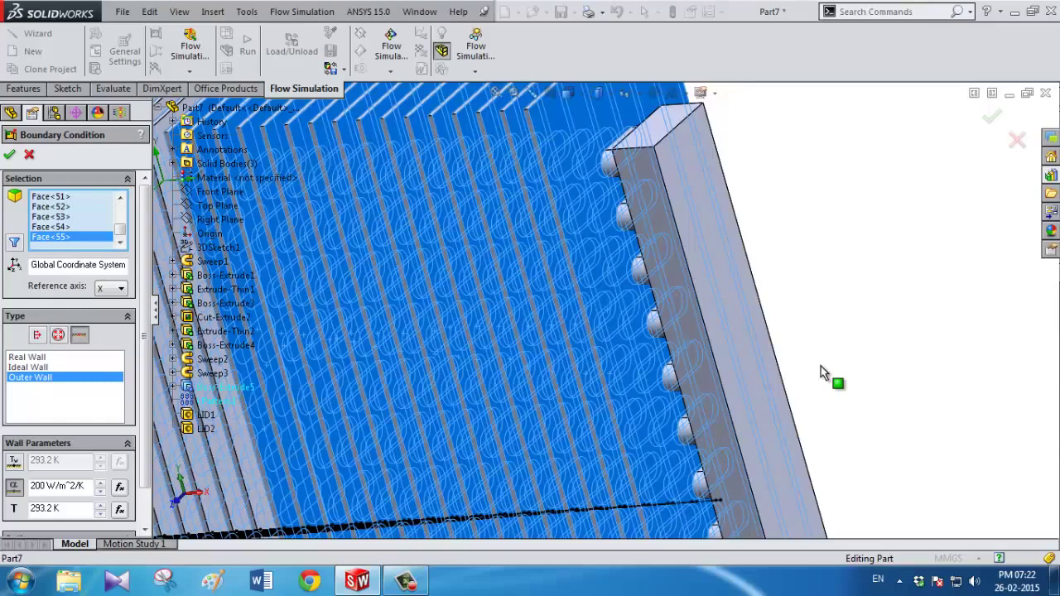
- Add more fin faces to the Outer Wall selection, up to Face<63>
{"action": "scroll", "coordinate": [821, 366], "scroll_direction": "up", "scroll_amount": 3}
{"action": "scroll", "coordinate": [821, 366], "scroll_direction": "up", "scroll_amount": 3}
{"action": "scroll", "coordinate": [456, 368], "scroll_direction": "down", "scroll_amount": 2}
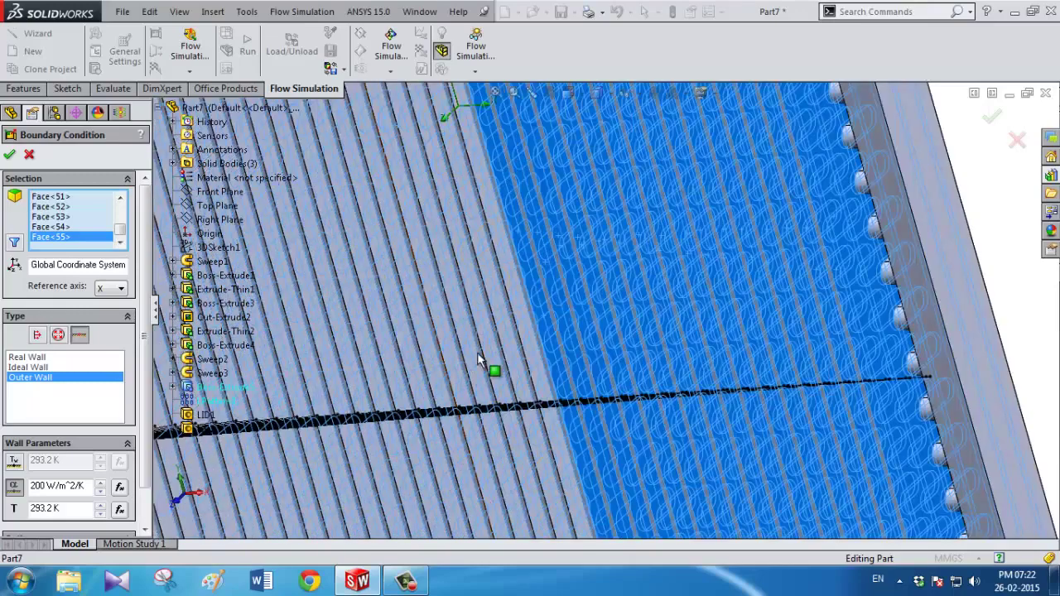
{"action": "scroll", "coordinate": [513, 331], "scroll_direction": "down", "scroll_amount": 2}
{"action": "scroll", "coordinate": [516, 330], "scroll_direction": "down", "scroll_amount": 2}
{"action": "scroll", "coordinate": [687, 330], "scroll_direction": "down", "scroll_amount": 1}
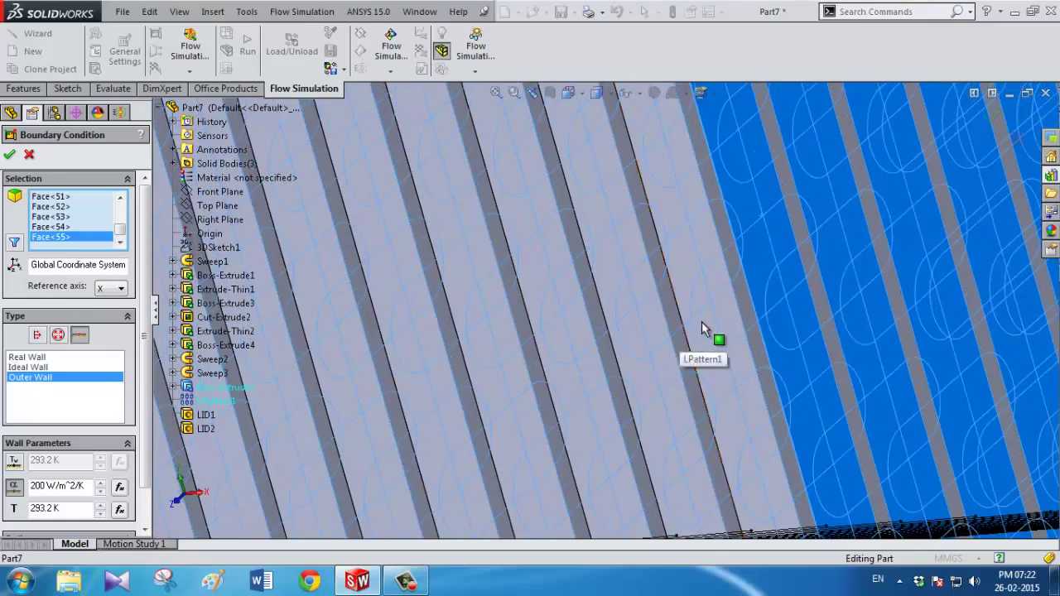
{"action": "left_click", "coordinate": [562, 328]}
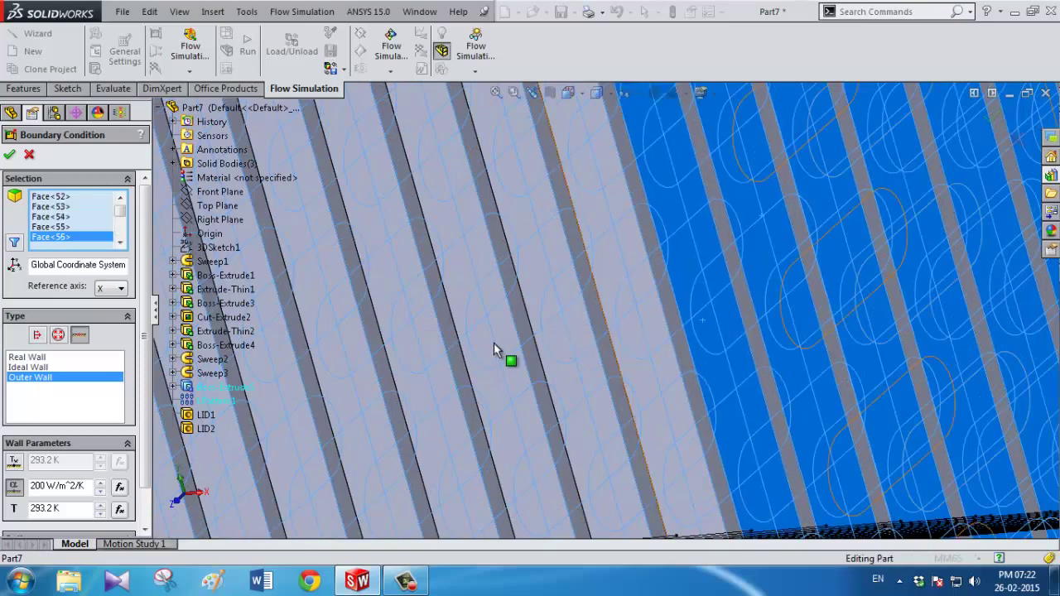
{"action": "left_click", "coordinate": [364, 358]}
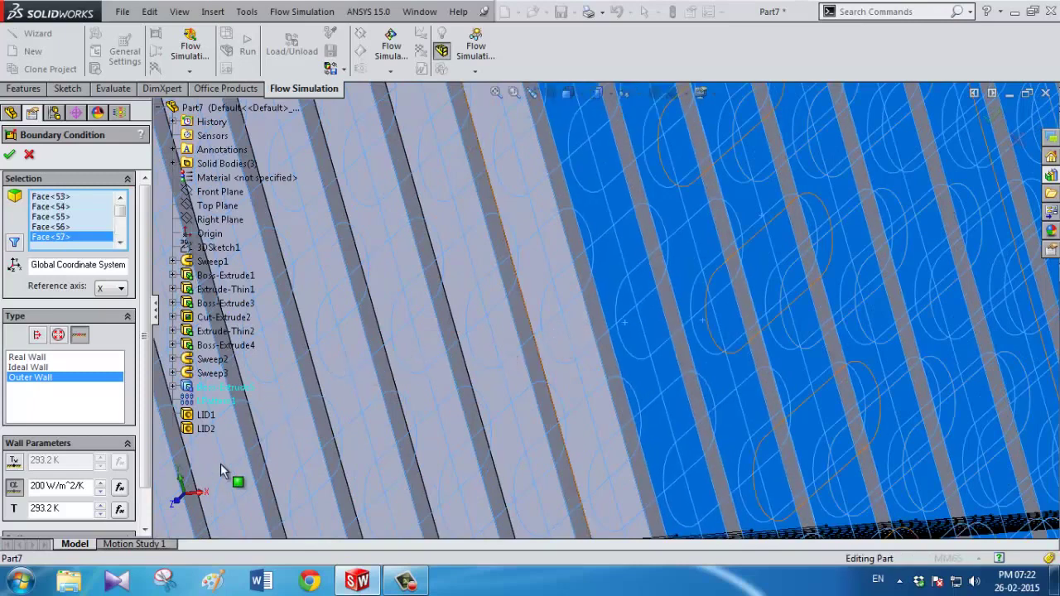
{"action": "left_click", "coordinate": [691, 303]}
{"action": "left_click", "coordinate": [691, 302]}
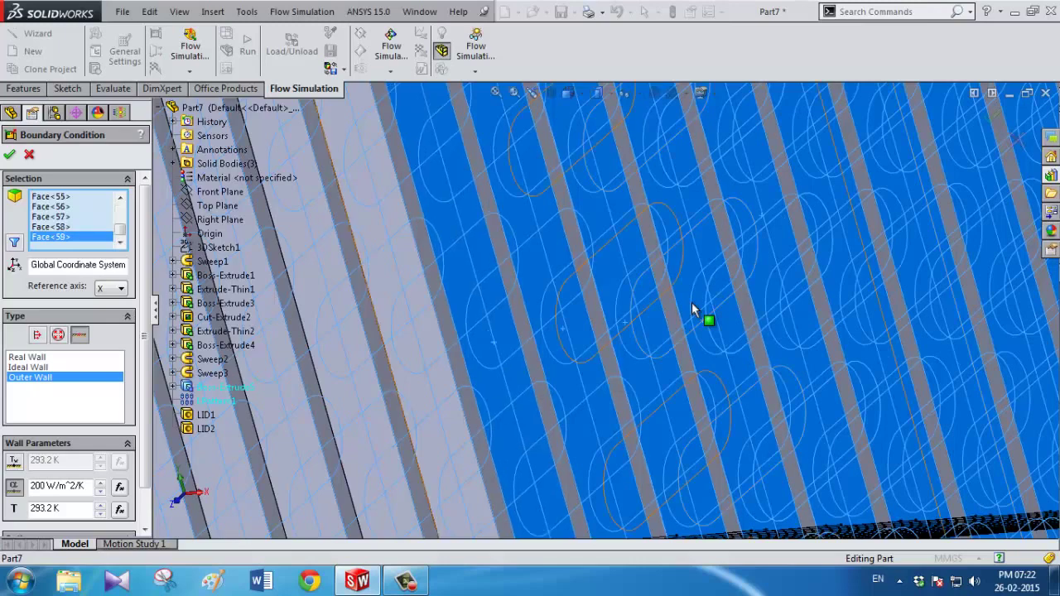
{"action": "left_click", "coordinate": [692, 303]}
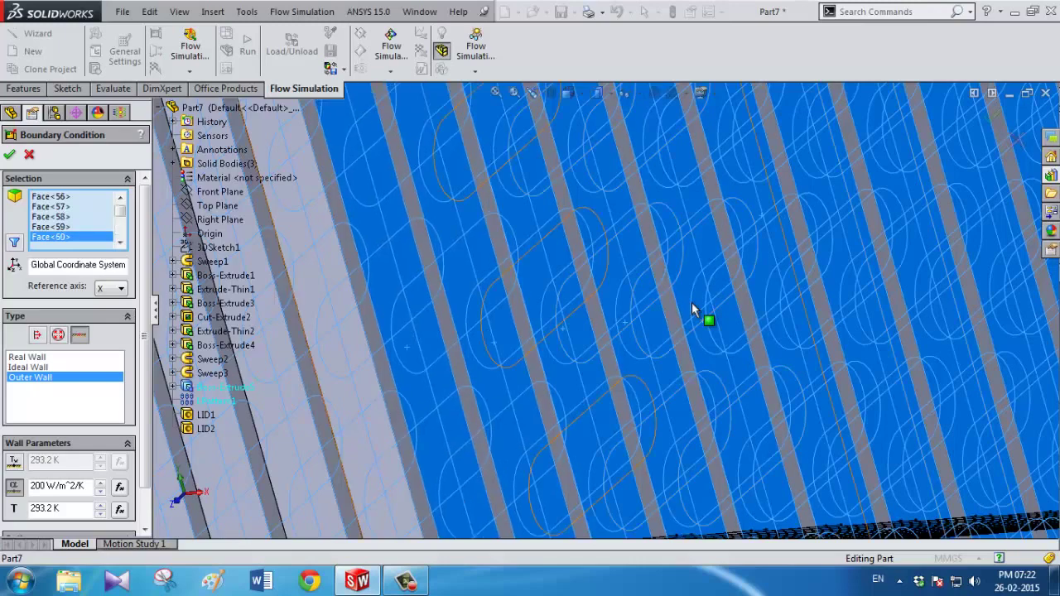
{"action": "left_click", "coordinate": [691, 302]}
{"action": "left_click", "coordinate": [692, 304]}
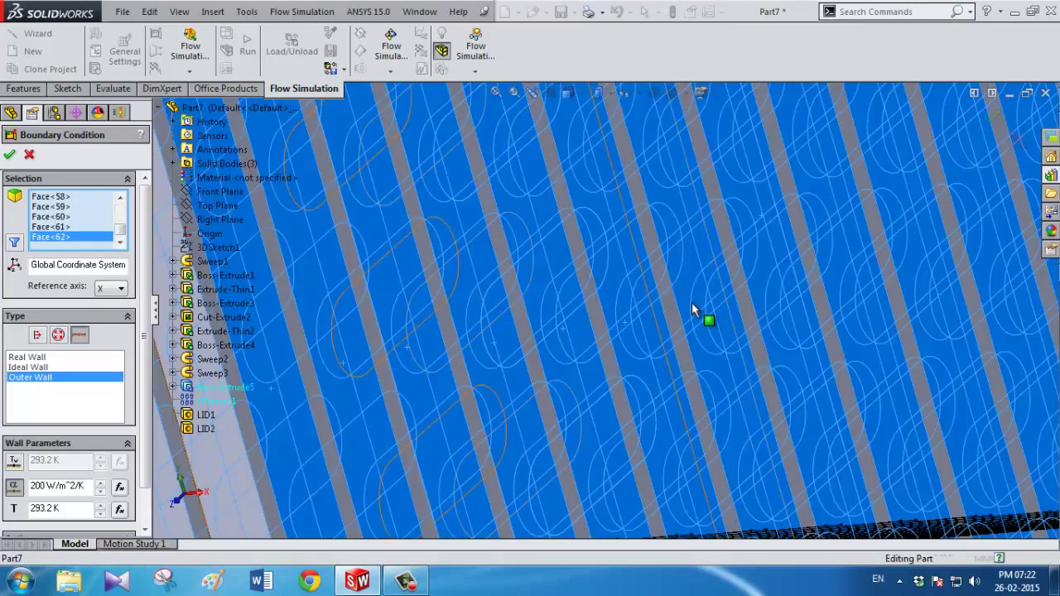
{"action": "left_click", "coordinate": [693, 304]}
- Add the remaining fins, Face<64> through Face<78>, to the Outer Wall selection
{"action": "scroll", "coordinate": [692, 304], "scroll_direction": "up", "scroll_amount": 2}
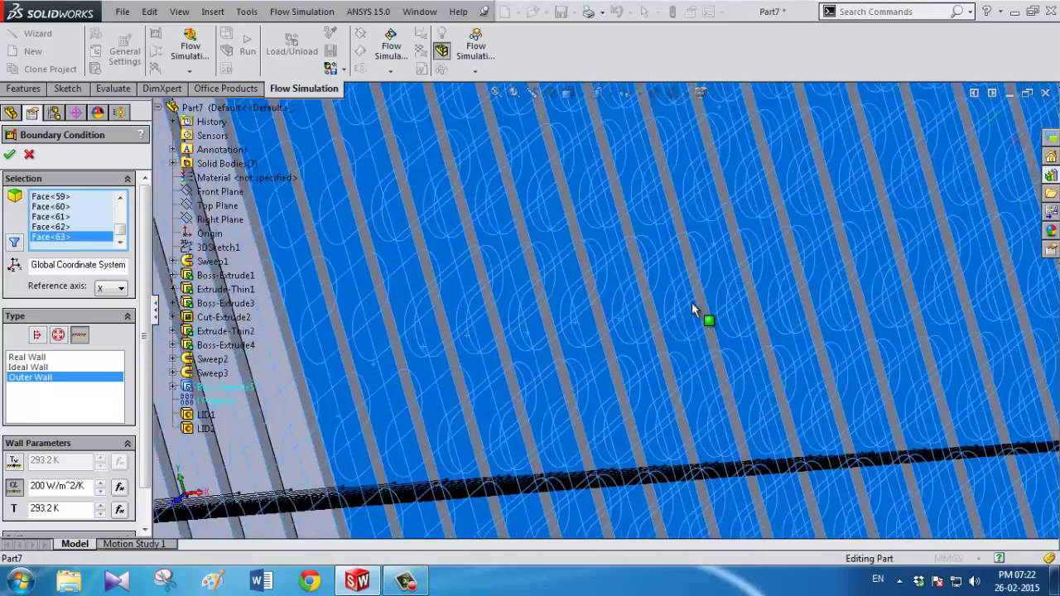
{"action": "scroll", "coordinate": [692, 303], "scroll_direction": "up", "scroll_amount": 2}
{"action": "scroll", "coordinate": [693, 304], "scroll_direction": "up", "scroll_amount": 2}
{"action": "scroll", "coordinate": [692, 302], "scroll_direction": "down", "scroll_amount": 2}
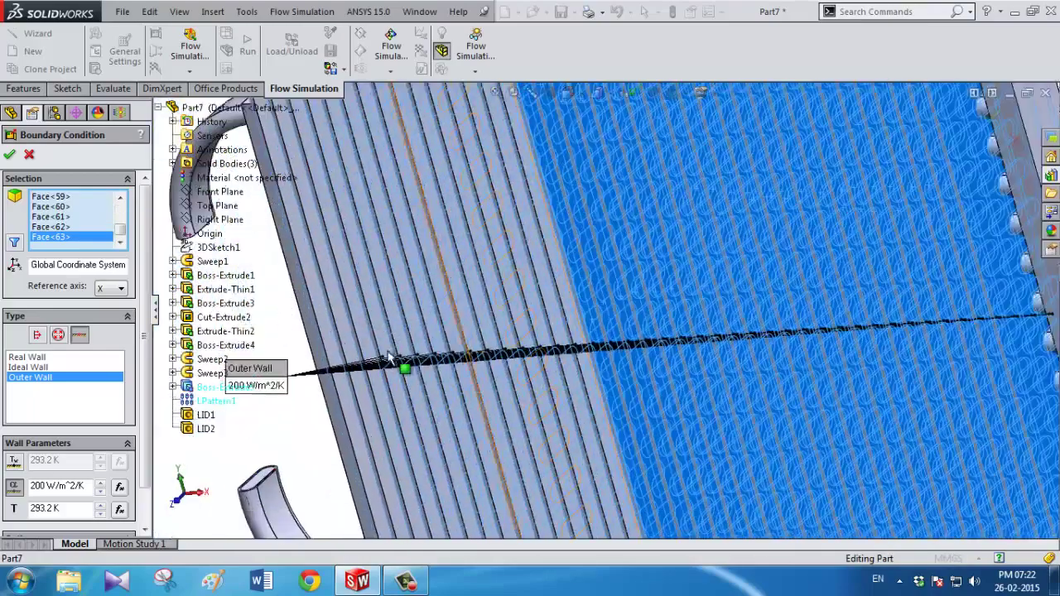
{"action": "scroll", "coordinate": [464, 348], "scroll_direction": "down", "scroll_amount": 2}
{"action": "scroll", "coordinate": [605, 334], "scroll_direction": "down", "scroll_amount": 2}
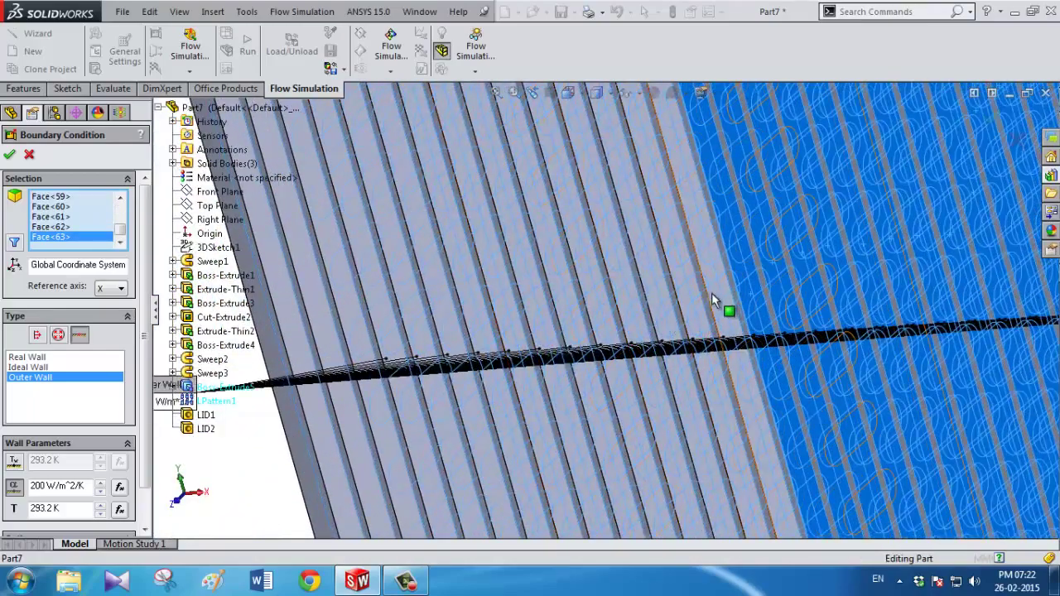
{"action": "left_click", "coordinate": [654, 309]}
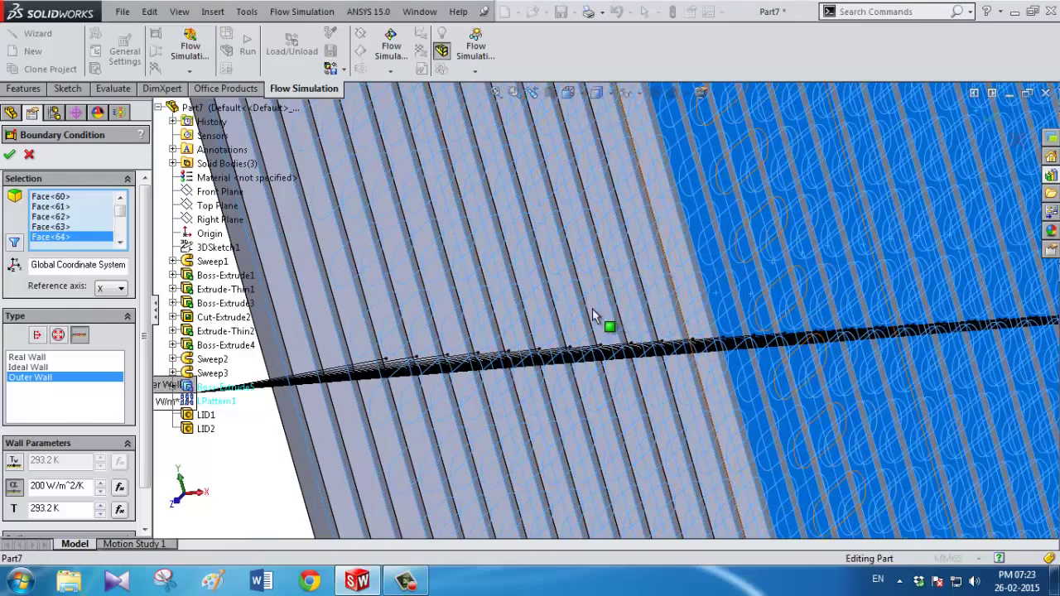
{"action": "left_click", "coordinate": [572, 316]}
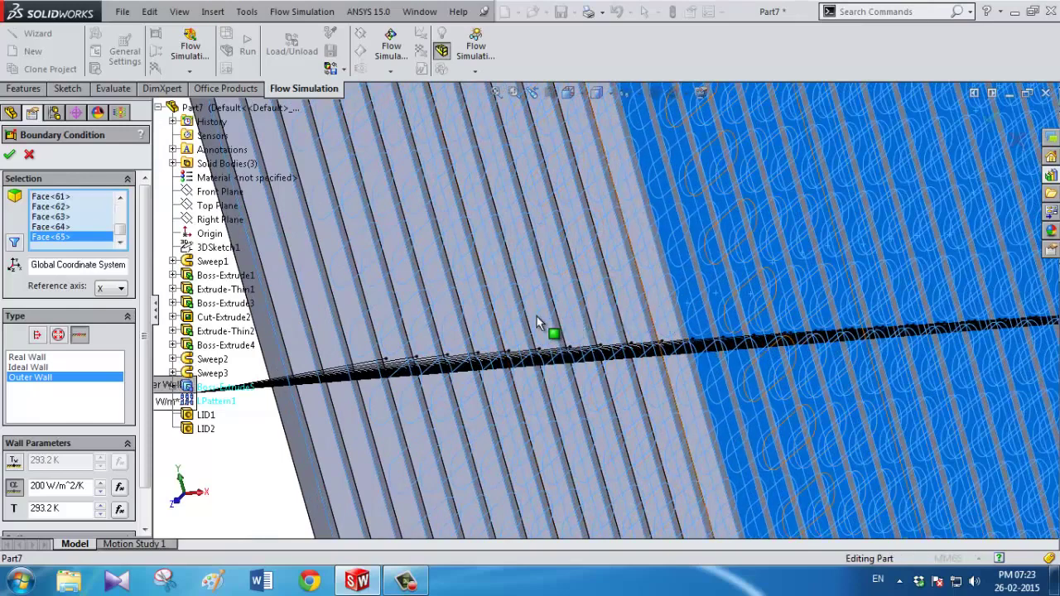
{"action": "left_click", "coordinate": [476, 327]}
{"action": "left_click", "coordinate": [386, 333]}
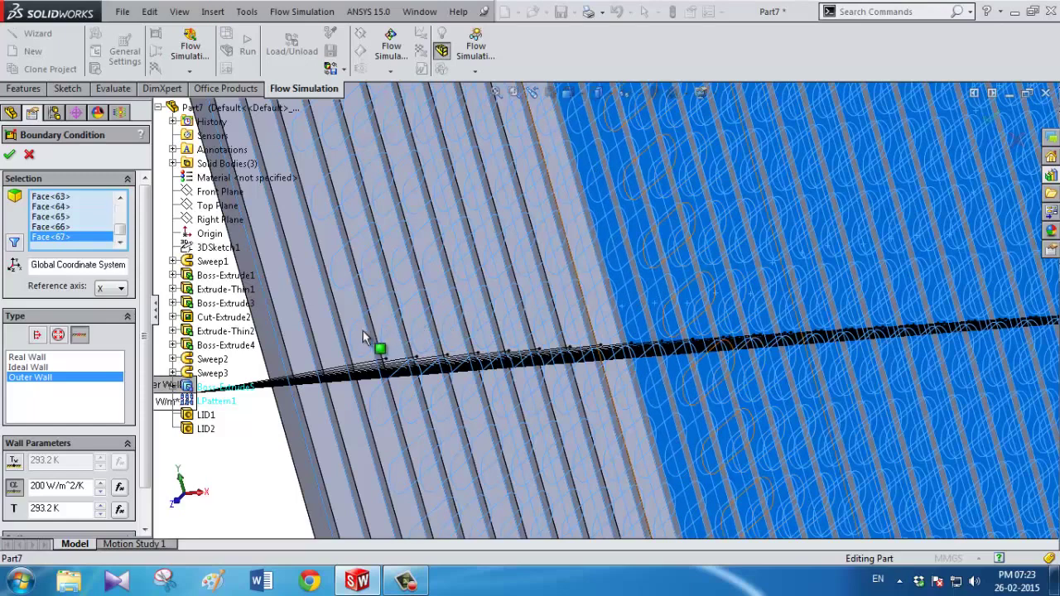
{"action": "left_click", "coordinate": [305, 336]}
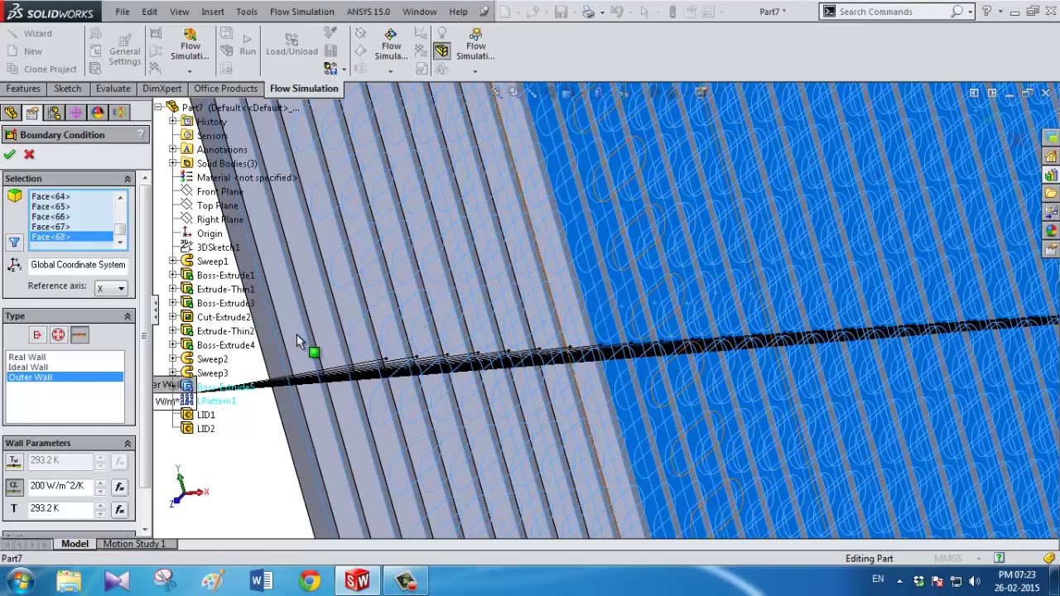
{"action": "left_click", "coordinate": [429, 333]}
{"action": "left_click", "coordinate": [429, 334]}
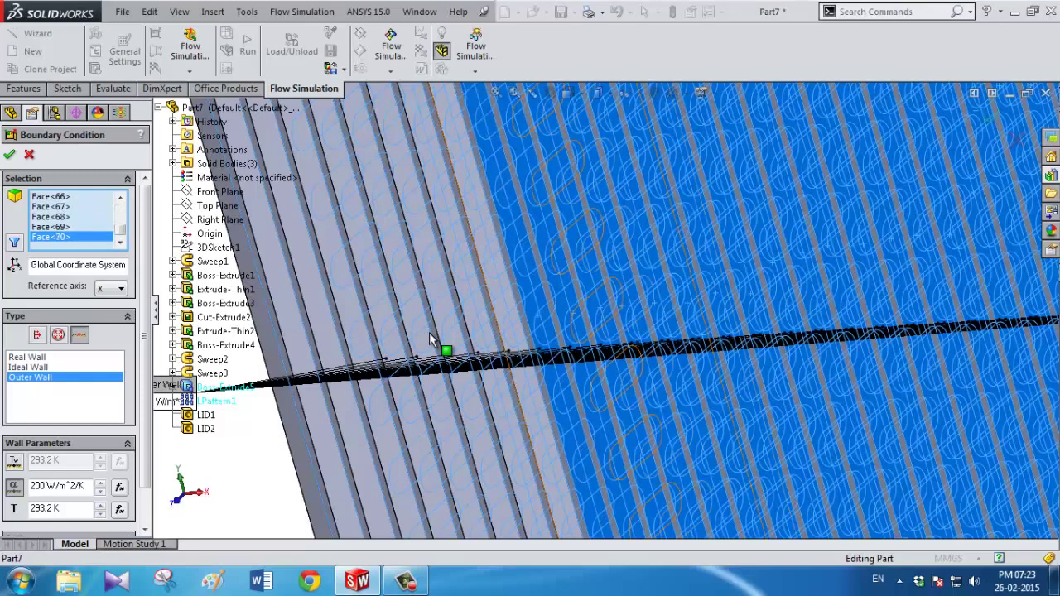
{"action": "left_click", "coordinate": [428, 334]}
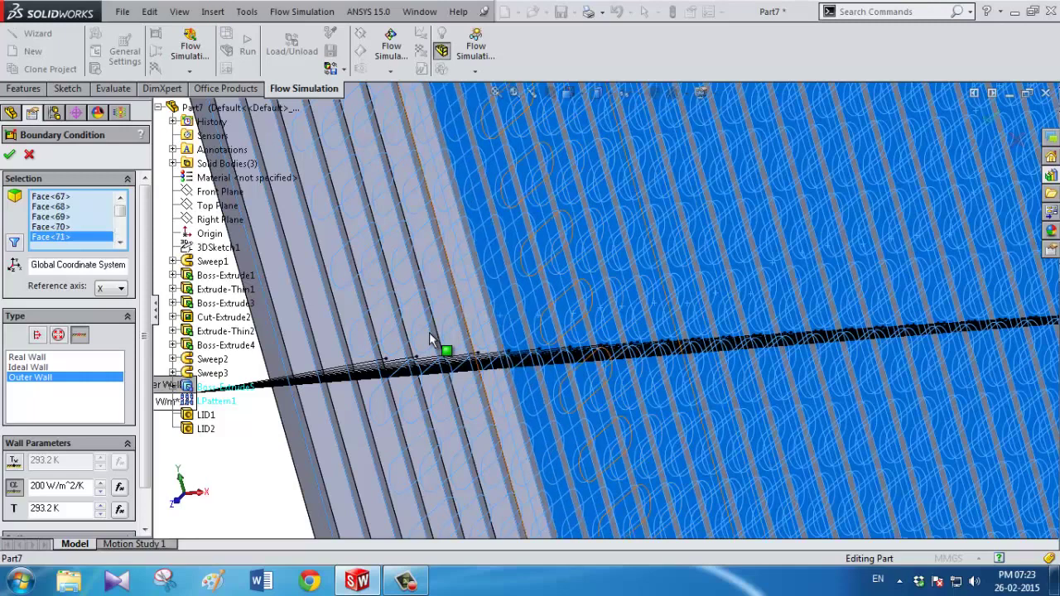
{"action": "left_click", "coordinate": [429, 334]}
{"action": "left_click", "coordinate": [428, 334]}
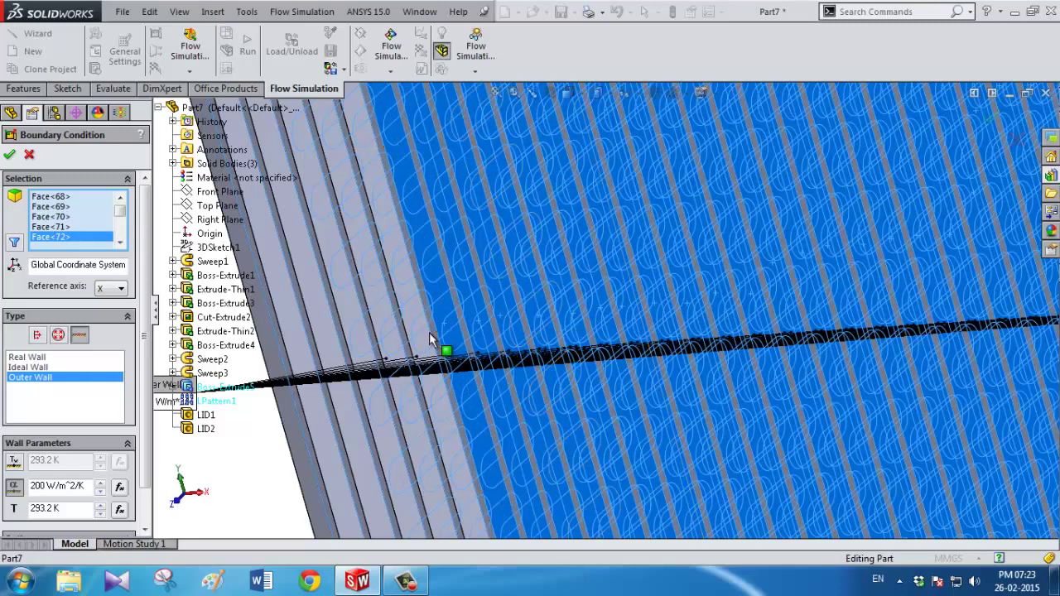
{"action": "left_click", "coordinate": [430, 334]}
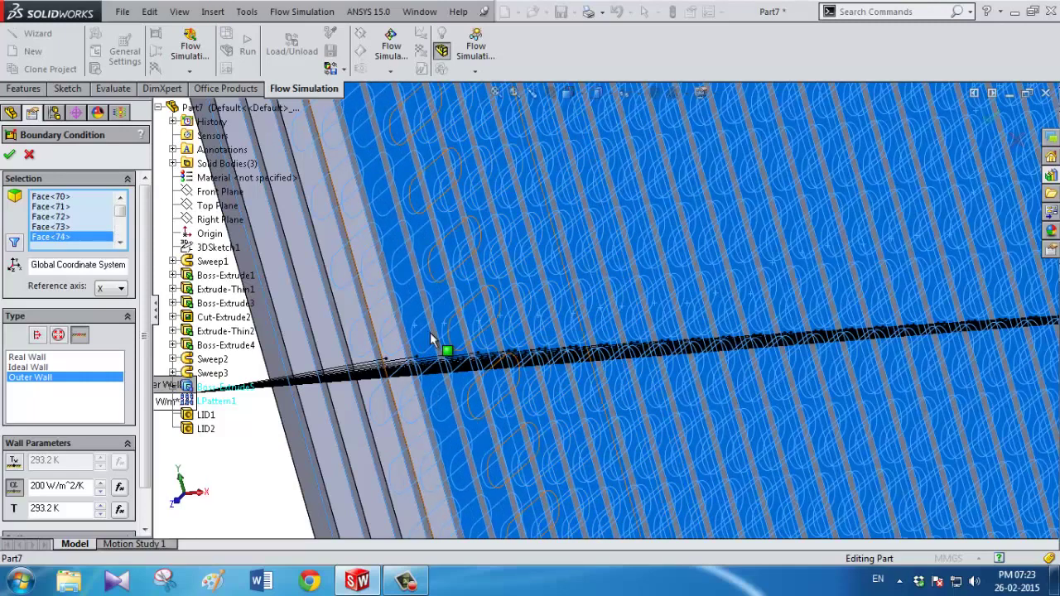
{"action": "left_click", "coordinate": [430, 332]}
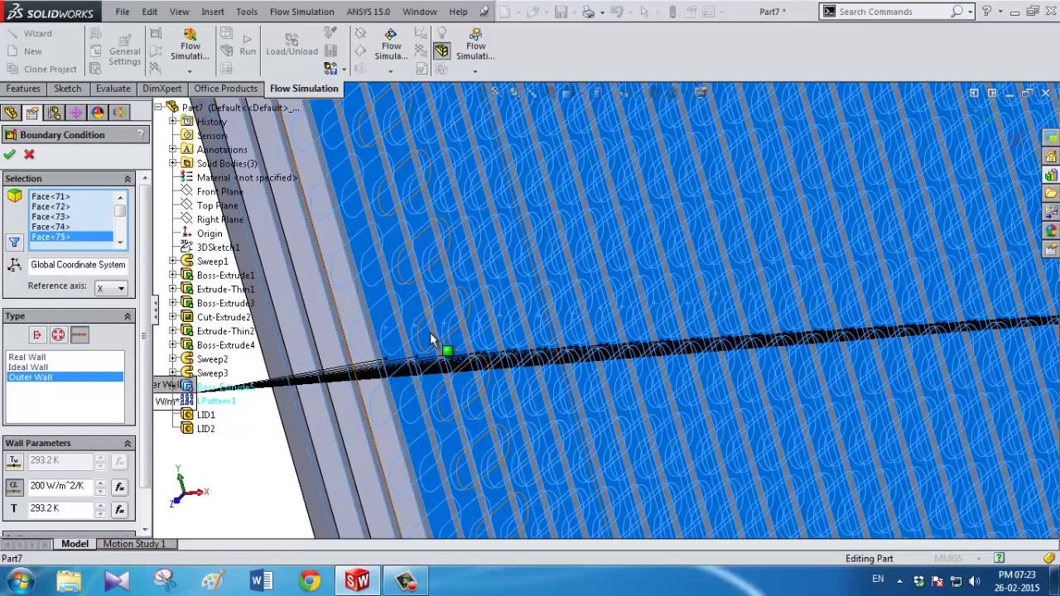
{"action": "left_click", "coordinate": [429, 332]}
{"action": "left_click", "coordinate": [429, 332]}
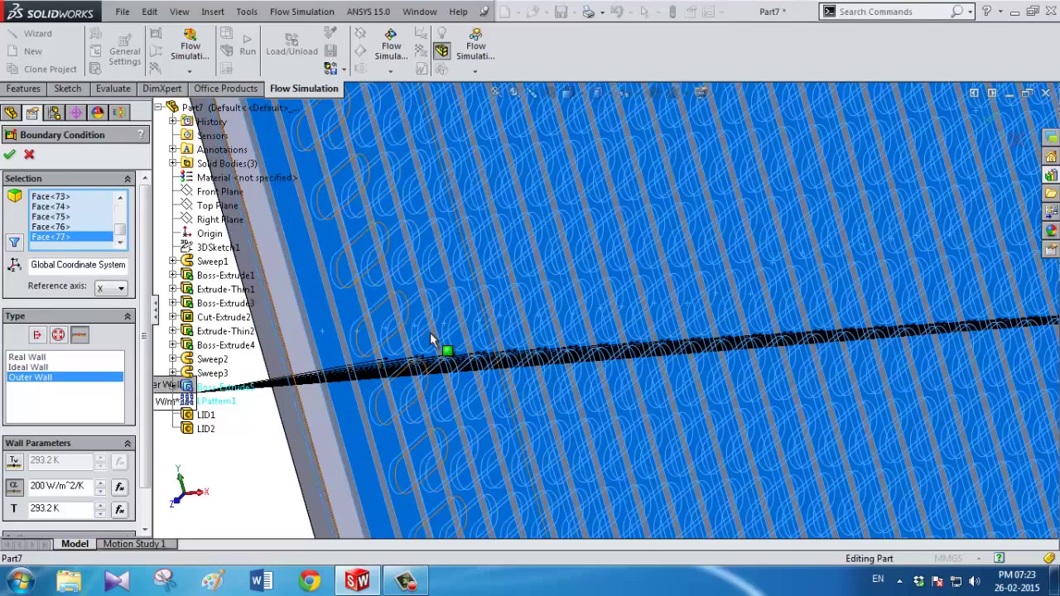
{"action": "left_click", "coordinate": [430, 332]}
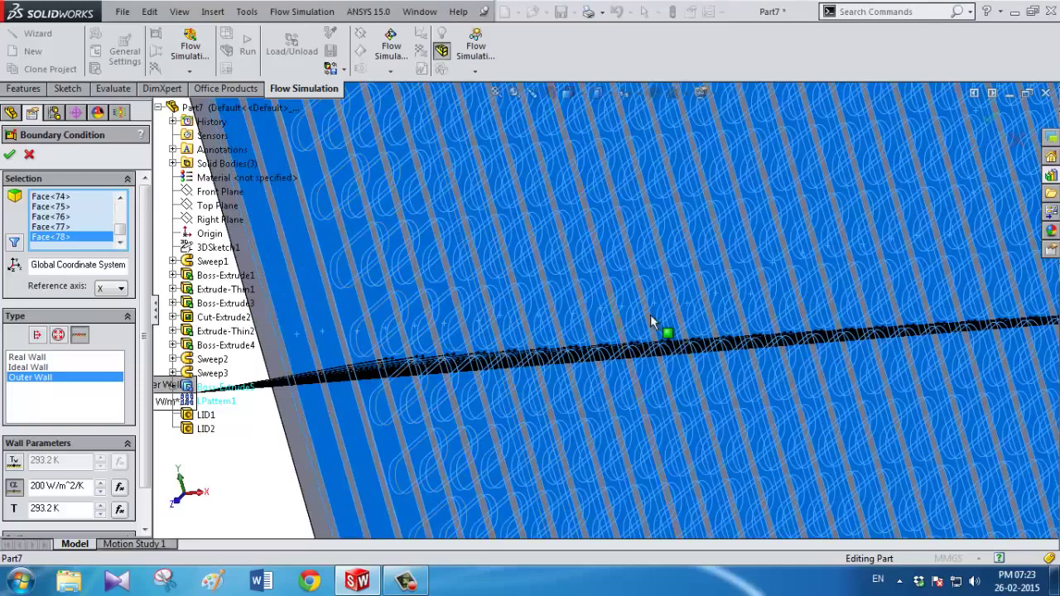
{"action": "scroll", "coordinate": [650, 323], "scroll_direction": "up", "scroll_amount": 3}
{"action": "scroll", "coordinate": [650, 323], "scroll_direction": "up", "scroll_amount": 3}
{"action": "scroll", "coordinate": [650, 323], "scroll_direction": "up", "scroll_amount": 2}
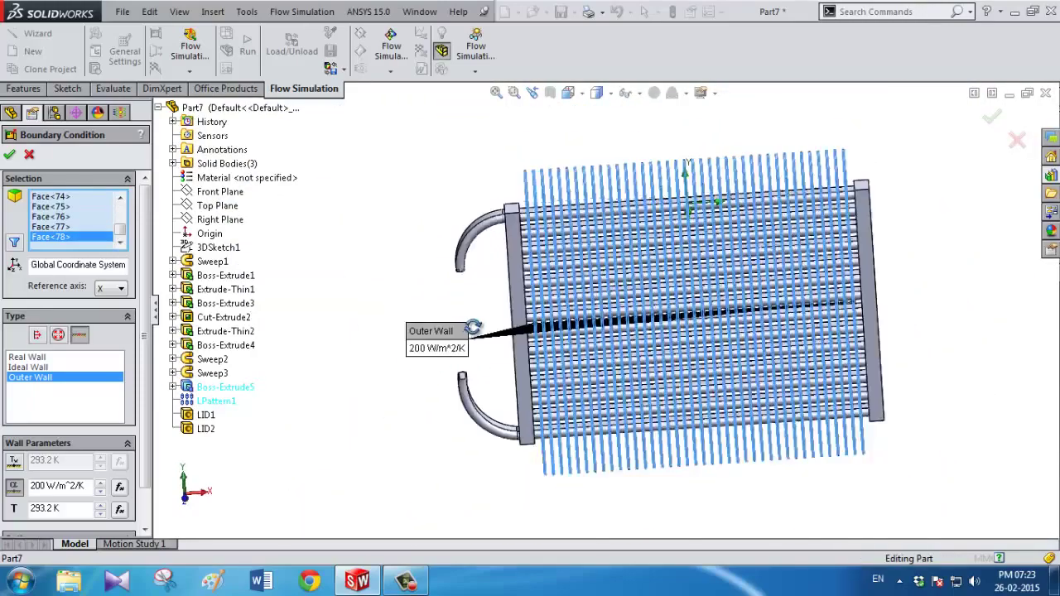
{"action": "mouse_move", "coordinate": [473, 328]}
{"action": "middle_mouse_down"}
{"action": "mouse_move", "coordinate": [393, 336]}
{"action": "mouse_move", "coordinate": [296, 383]}
{"action": "mouse_move", "coordinate": [256, 386]}
{"action": "mouse_move", "coordinate": [444, 361]}
{"action": "mouse_move", "coordinate": [490, 390]}
{"action": "mouse_move", "coordinate": [441, 402]}
{"action": "middle_mouse_up"}
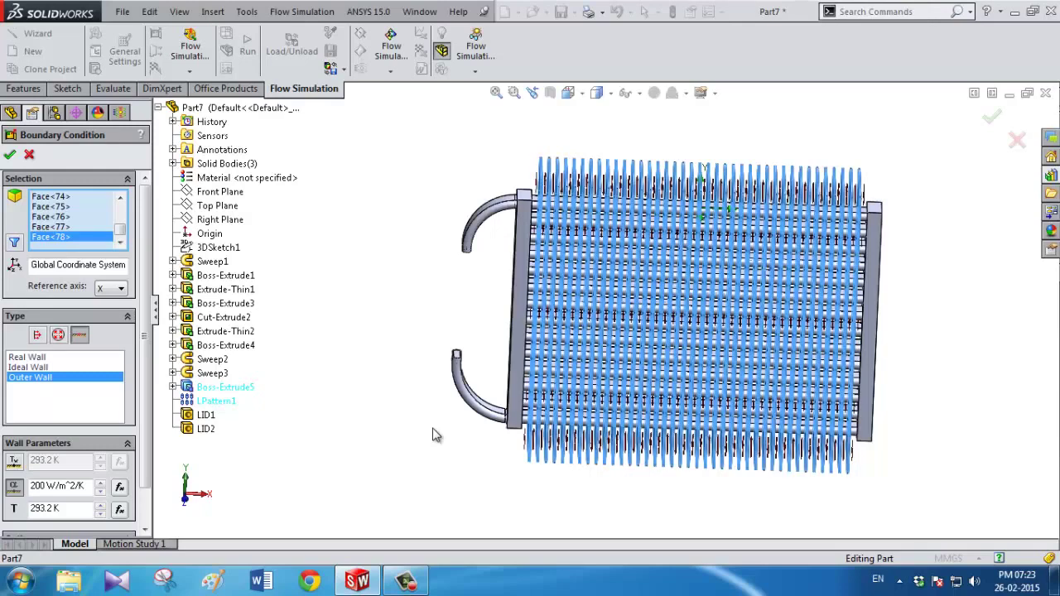
- Confirm the Outer Wall condition, then orbit the heat exchanger to an angled view
{"action": "key", "text": "Return"}
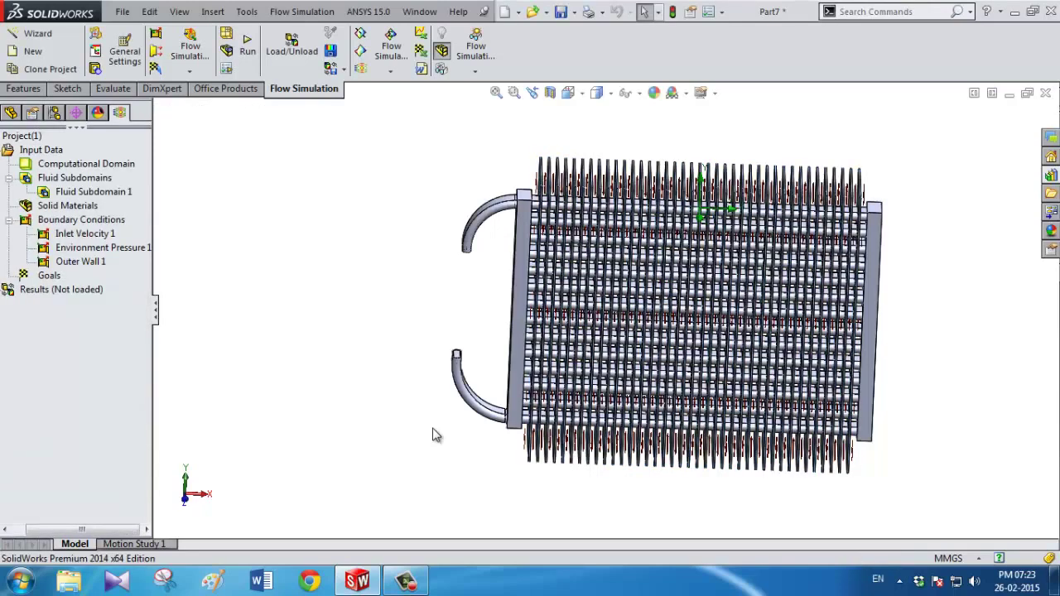
{"action": "mouse_move", "coordinate": [436, 435]}
{"action": "middle_mouse_down"}
{"action": "mouse_move", "coordinate": [467, 437]}
{"action": "mouse_move", "coordinate": [455, 437]}
{"action": "middle_mouse_up"}
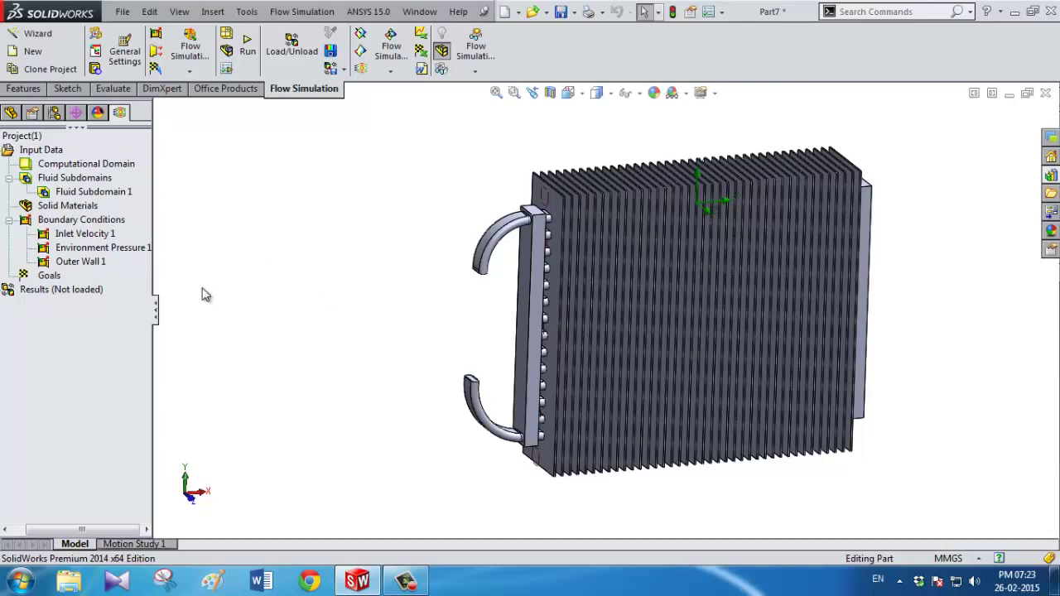
- Run a new Flow Simulation calculation on 2 CPUs
{"action": "left_click", "coordinate": [247, 46]}
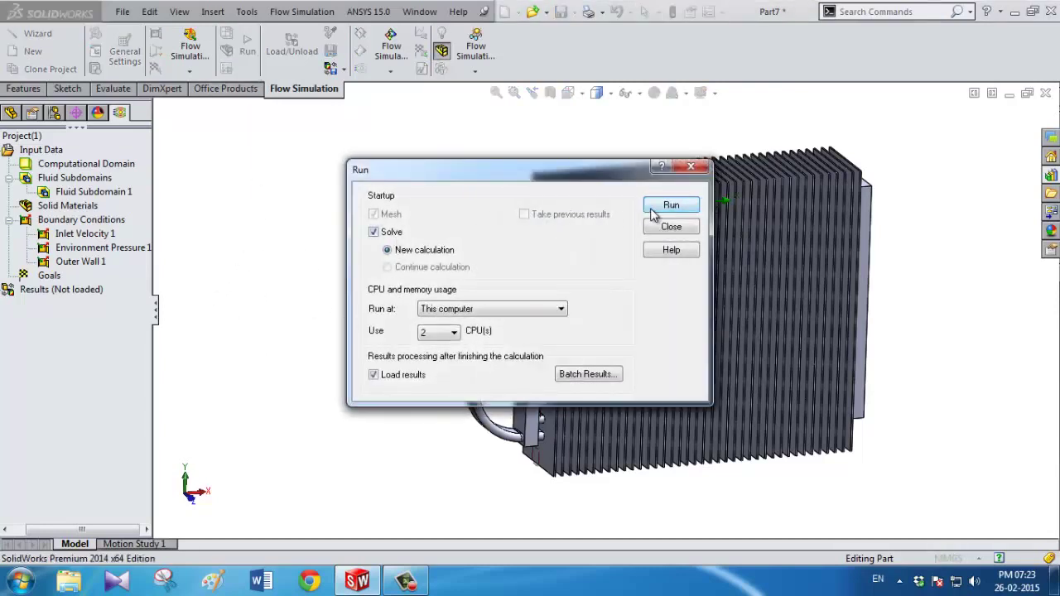
{"action": "left_click", "coordinate": [671, 204]}
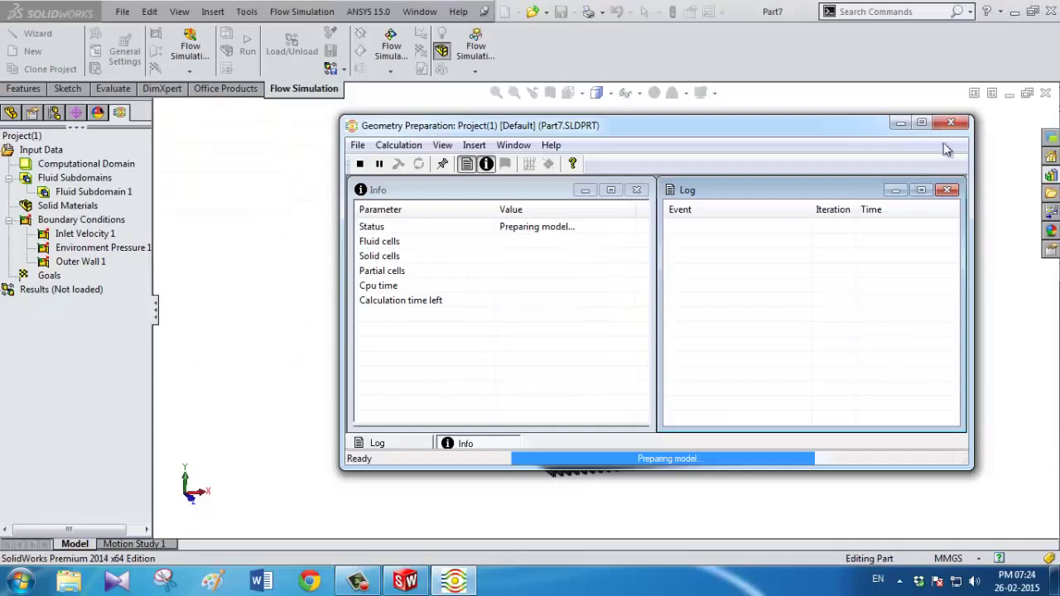
- Restore the maximized Geometry Preparation window to a floating window
{"action": "left_click", "coordinate": [1008, 7]}
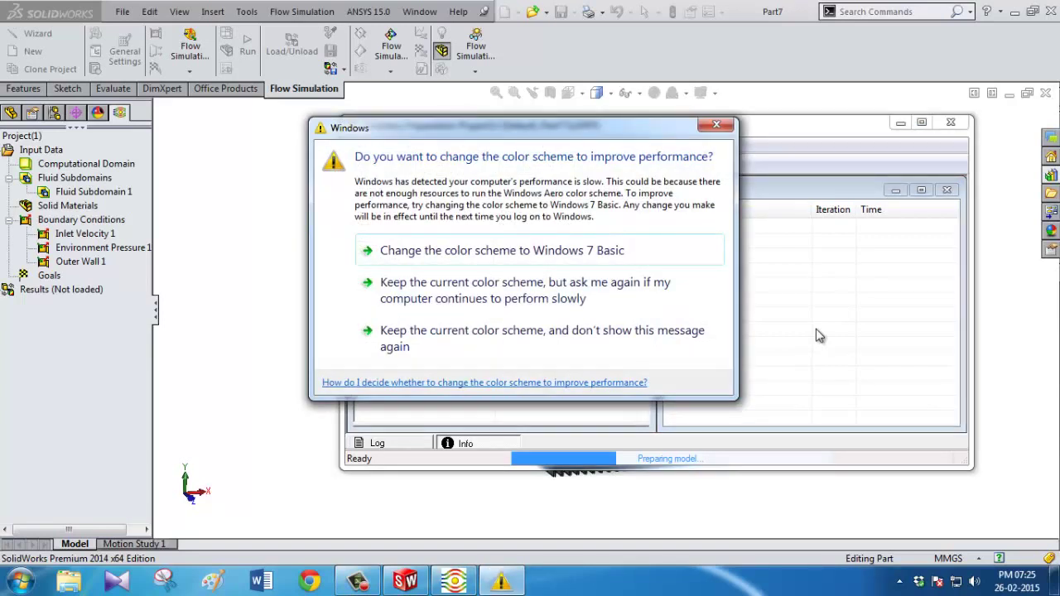
- Switch Windows to the Windows 7 Basic colour scheme when prompted
{"action": "left_click", "coordinate": [543, 251]}
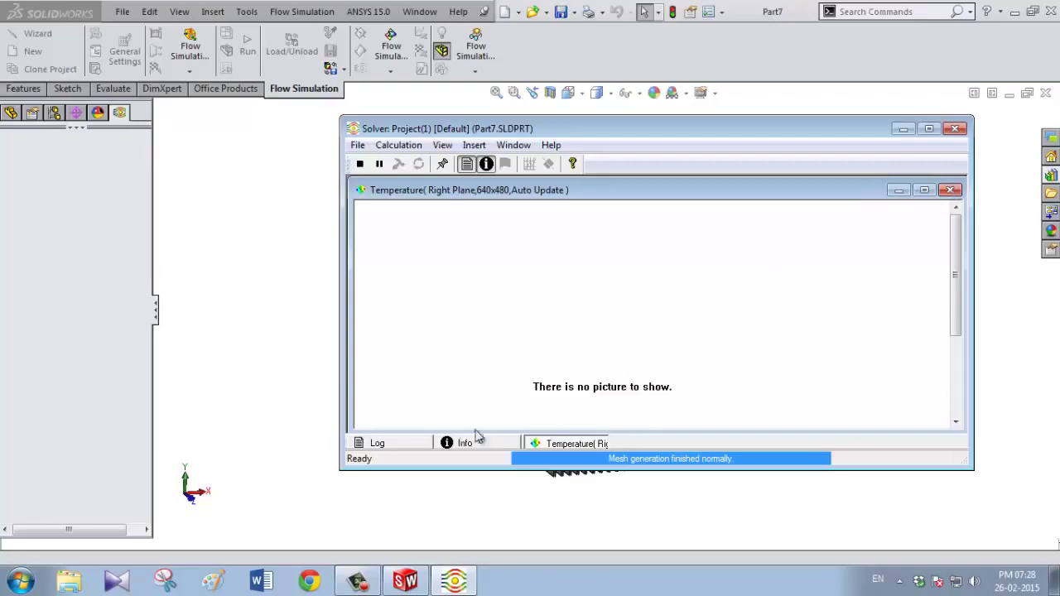
- Show the solver log, dismiss the K7TotalSecurity notification, and refocus the Solver window
{"action": "left_click", "coordinate": [414, 445]}
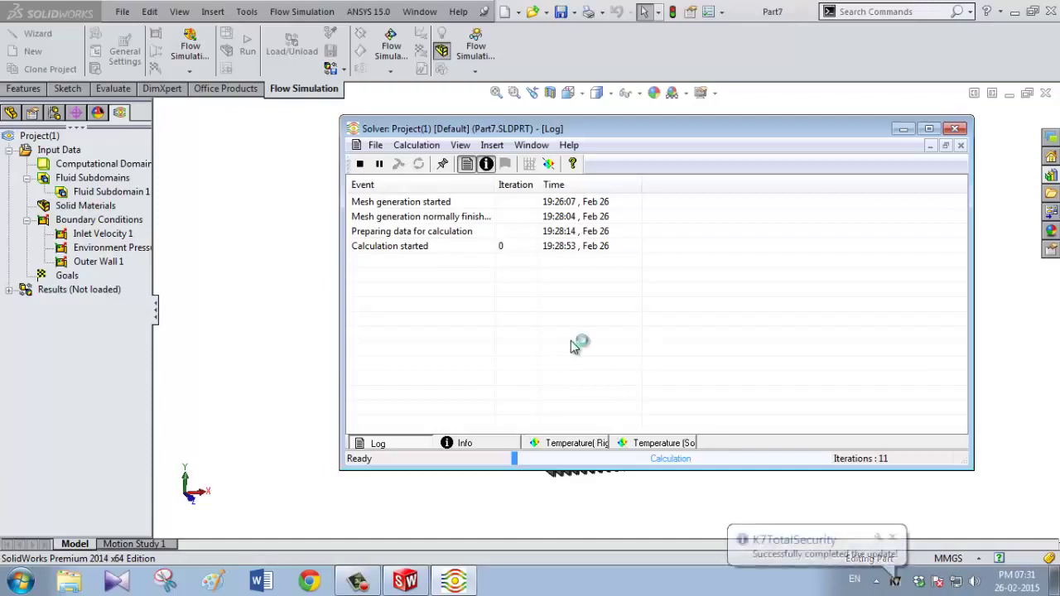
{"action": "left_click", "coordinate": [893, 537]}
{"action": "left_click", "coordinate": [829, 143]}
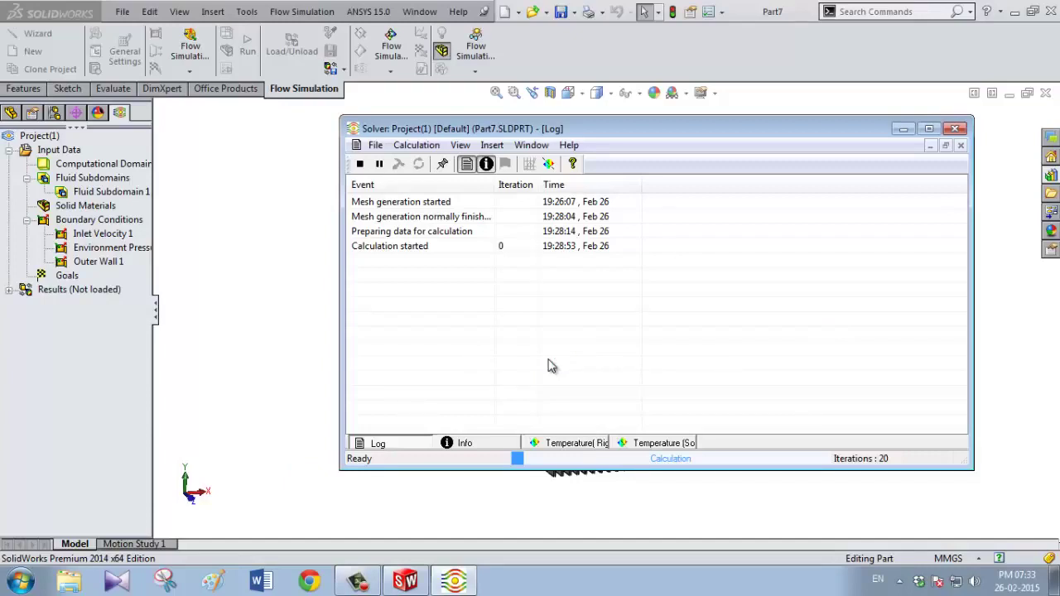
- Close the Temperature (Solid) and Right Plane temperature preview tabs
{"action": "left_click", "coordinate": [590, 443]}
{"action": "left_click", "coordinate": [660, 445]}
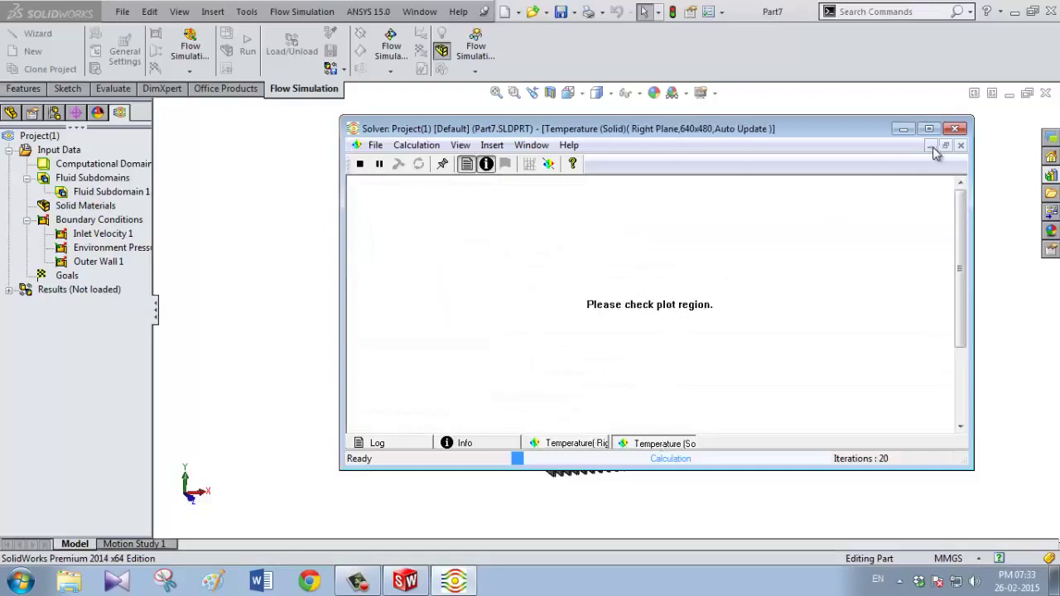
{"action": "left_click", "coordinate": [961, 145]}
{"action": "left_click", "coordinate": [960, 145]}
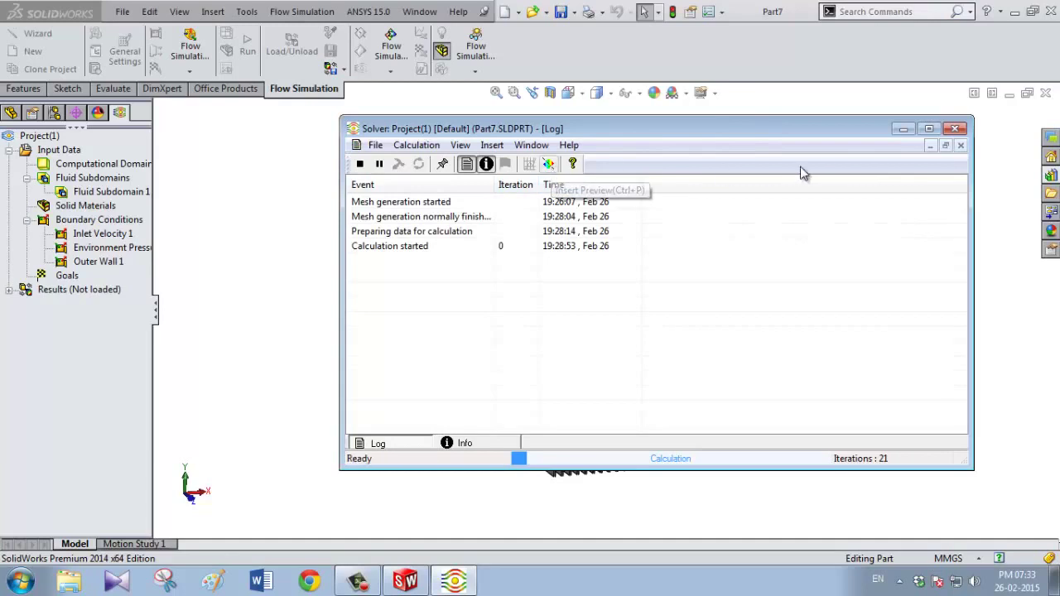
- Maximize the Solver window, cancel Preview Settings, and restore it to normal size
{"action": "left_click", "coordinate": [928, 129]}
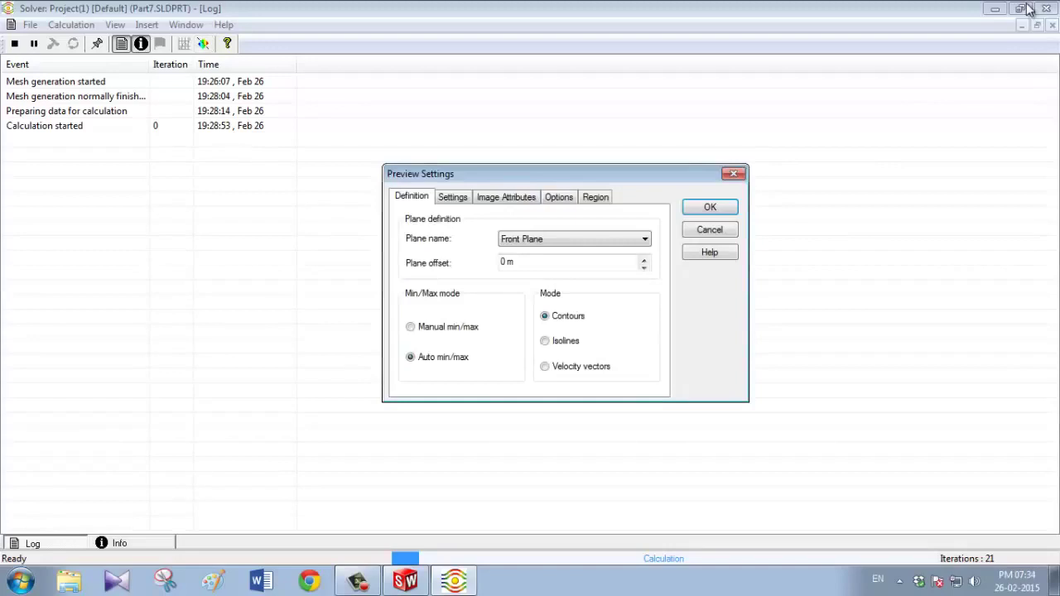
{"action": "left_click", "coordinate": [733, 231]}
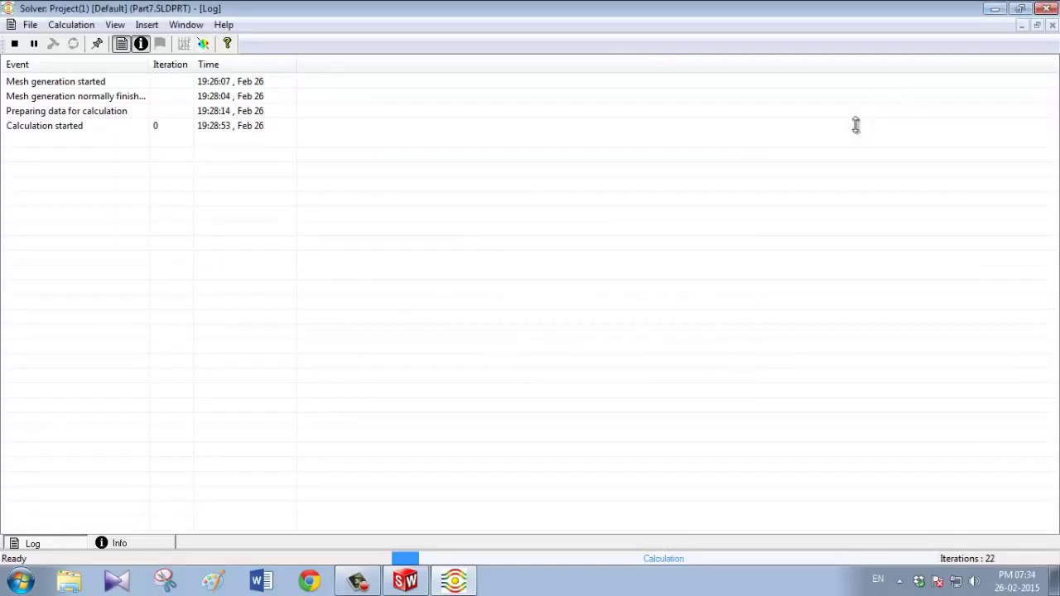
{"action": "left_click", "coordinate": [1020, 8]}
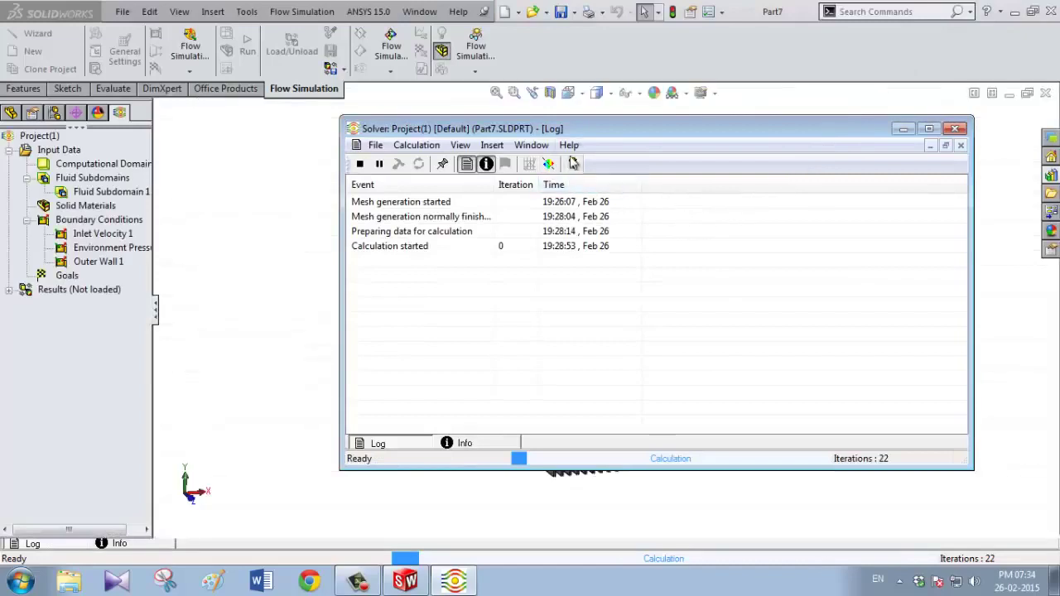
- Insert a Front Plane contour preview plotting Temperature with the Region option checked
{"action": "left_click_drag", "start_coordinate": [607, 128], "coordinate": [840, 161]}
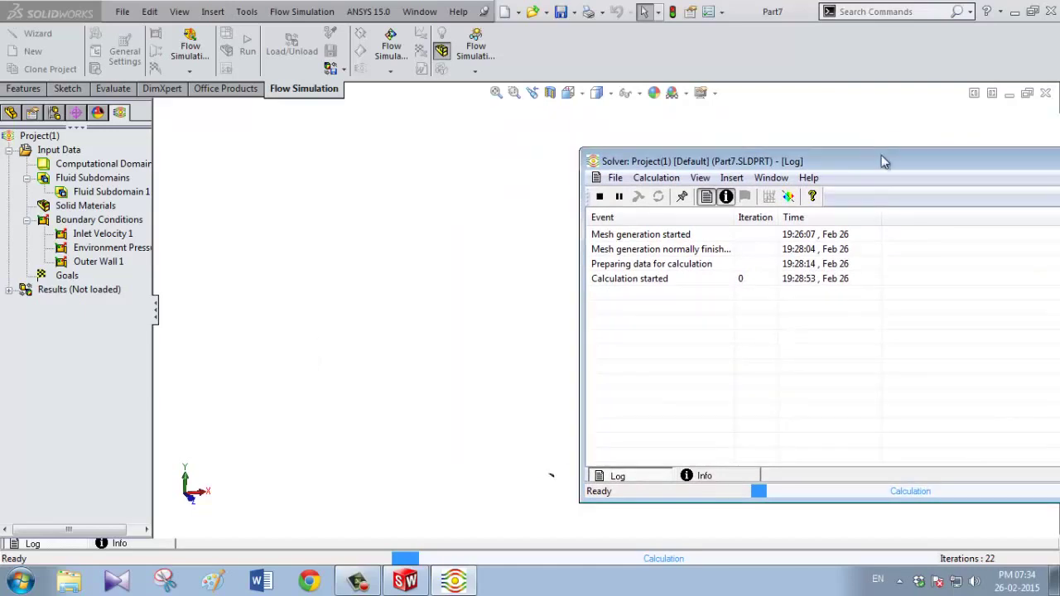
{"action": "mouse_move", "coordinate": [882, 155]}
{"action": "left_mouse_down"}
{"action": "mouse_move", "coordinate": [952, 276]}
{"action": "mouse_move", "coordinate": [1002, 211]}
{"action": "left_mouse_up"}
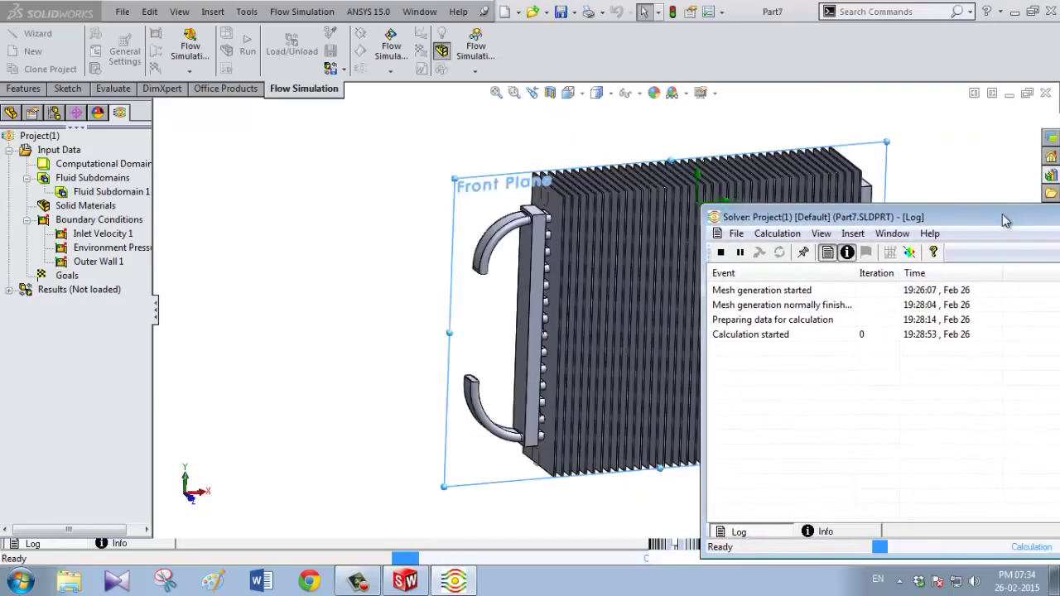
{"action": "left_click", "coordinate": [908, 253]}
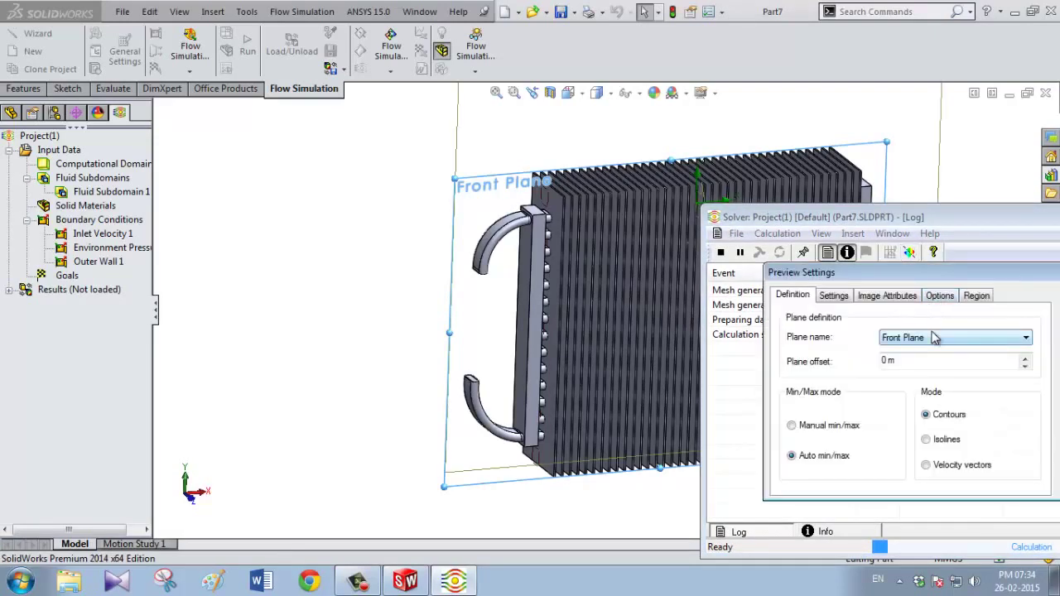
{"action": "left_click", "coordinate": [832, 296]}
{"action": "left_click", "coordinate": [888, 336]}
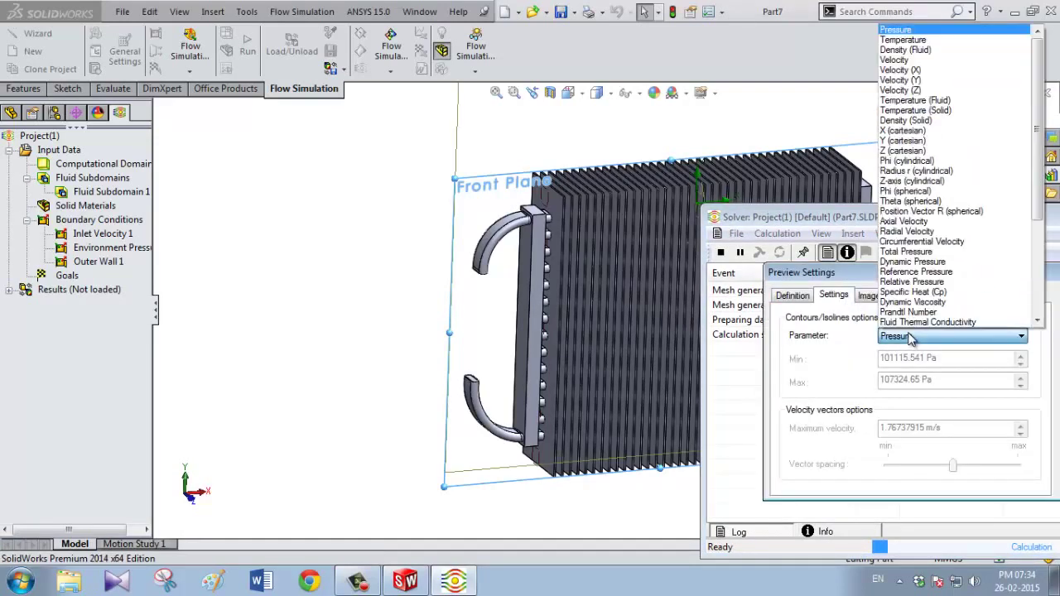
{"action": "left_click", "coordinate": [917, 40]}
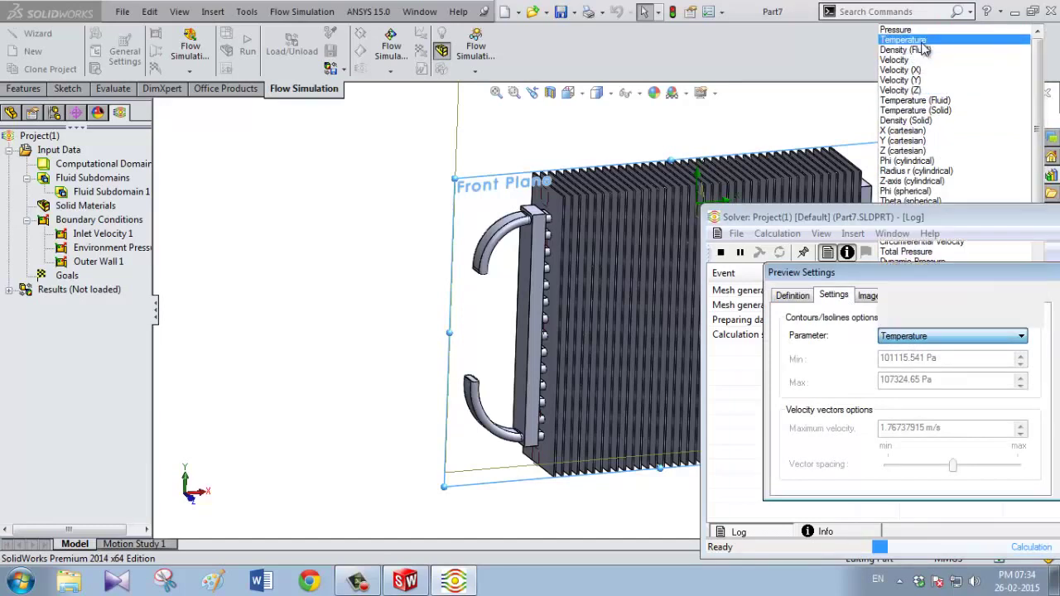
{"action": "left_click", "coordinate": [893, 300]}
{"action": "left_click", "coordinate": [954, 298]}
{"action": "left_click", "coordinate": [977, 296]}
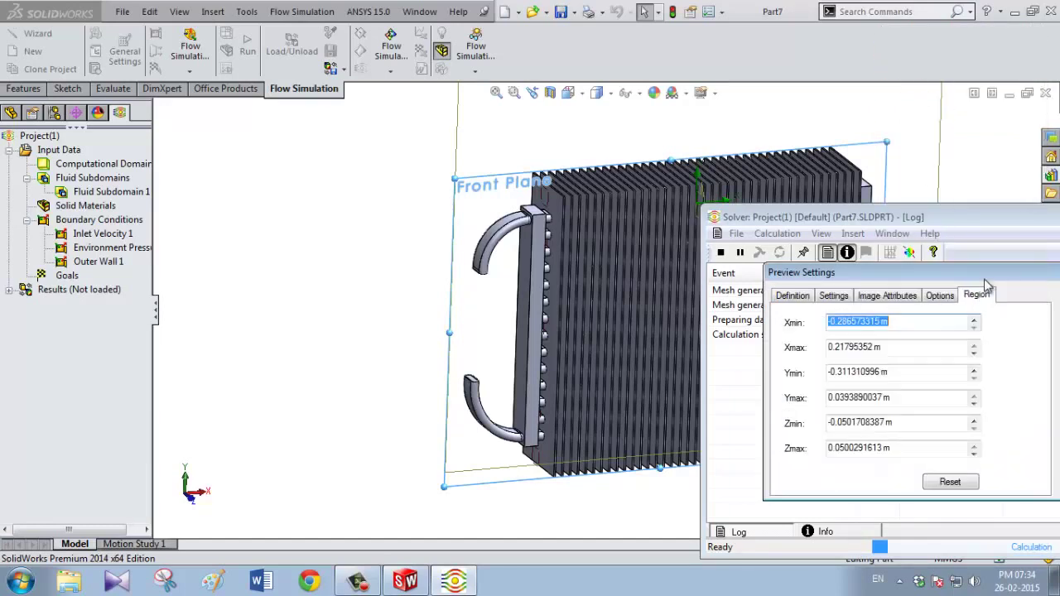
{"action": "left_click", "coordinate": [1026, 324]}
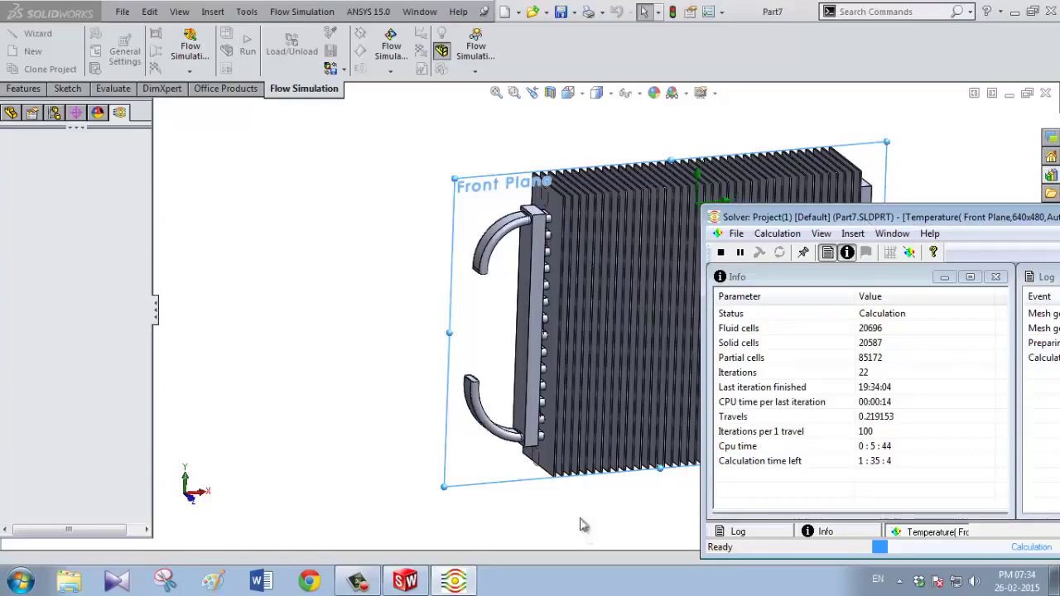
- Bring the Solver window forward and move it left to show the Front Plane temperature plot
{"action": "left_click", "coordinate": [444, 584]}
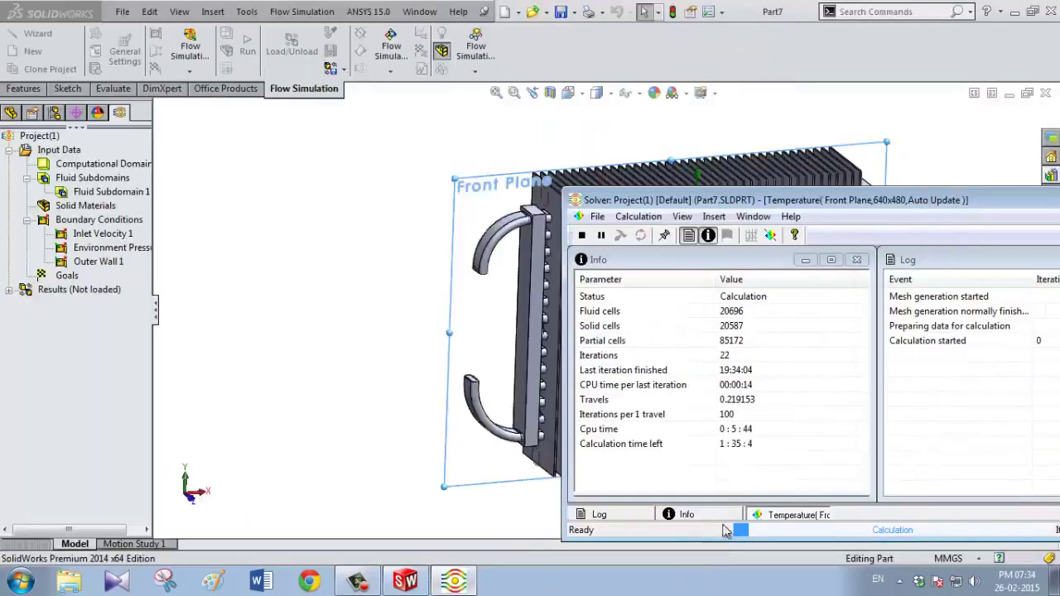
{"action": "mouse_move", "coordinate": [788, 209]}
{"action": "left_mouse_down"}
{"action": "mouse_move", "coordinate": [672, 210]}
{"action": "mouse_move", "coordinate": [517, 187]}
{"action": "left_mouse_up"}
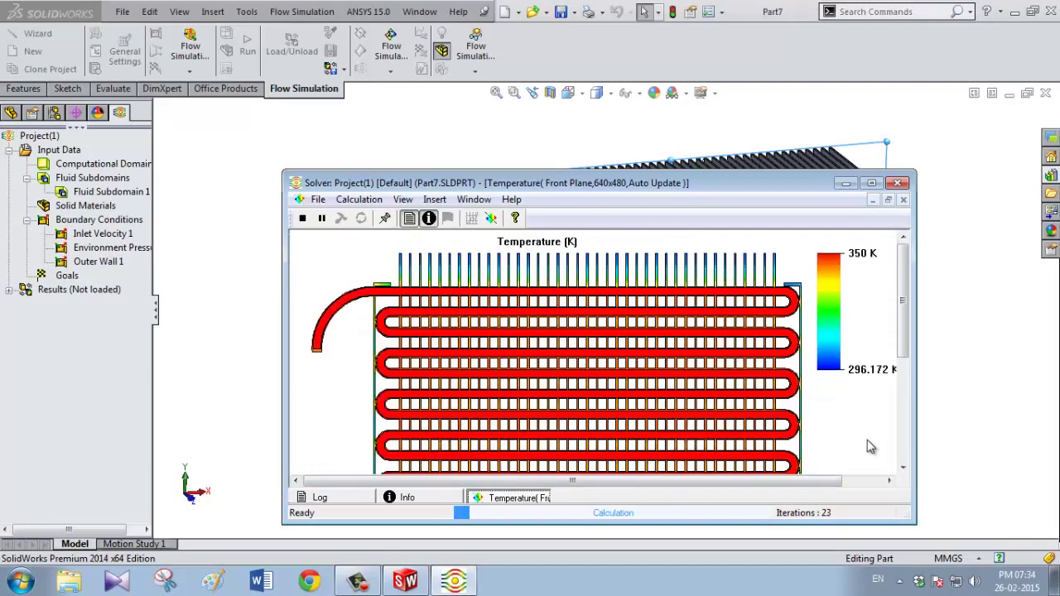
- Zoom in and out on the Front Plane temperature preview to inspect the hot red tubes
{"action": "scroll", "coordinate": [869, 447], "scroll_direction": "down", "scroll_amount": 1}
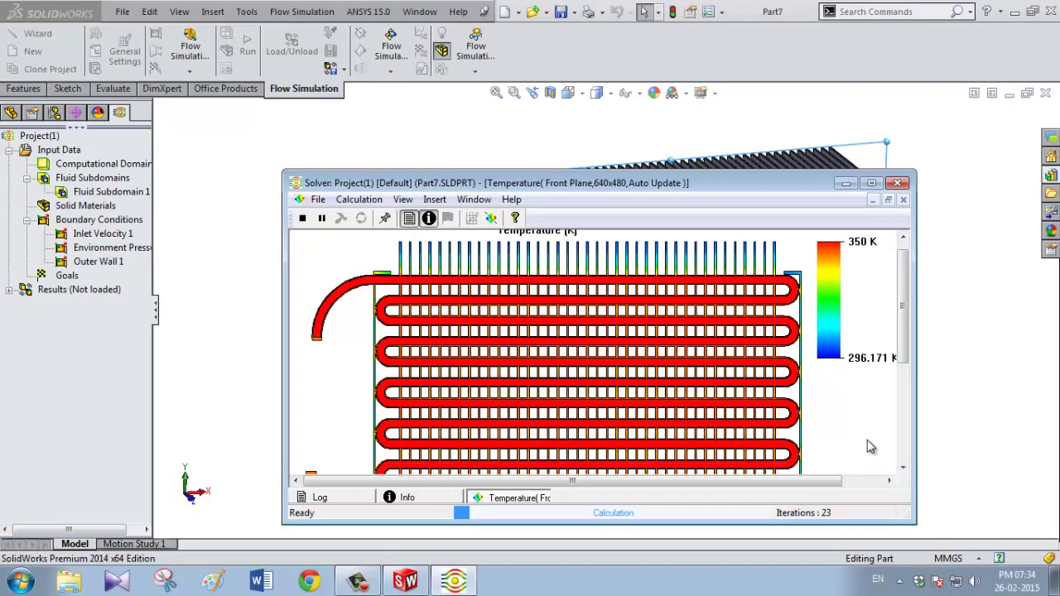
{"action": "scroll", "coordinate": [869, 447], "scroll_direction": "down", "scroll_amount": 3}
{"action": "scroll", "coordinate": [869, 447], "scroll_direction": "down", "scroll_amount": 3}
{"action": "scroll", "coordinate": [870, 447], "scroll_direction": "down", "scroll_amount": 3}
{"action": "scroll", "coordinate": [868, 447], "scroll_direction": "down", "scroll_amount": 2}
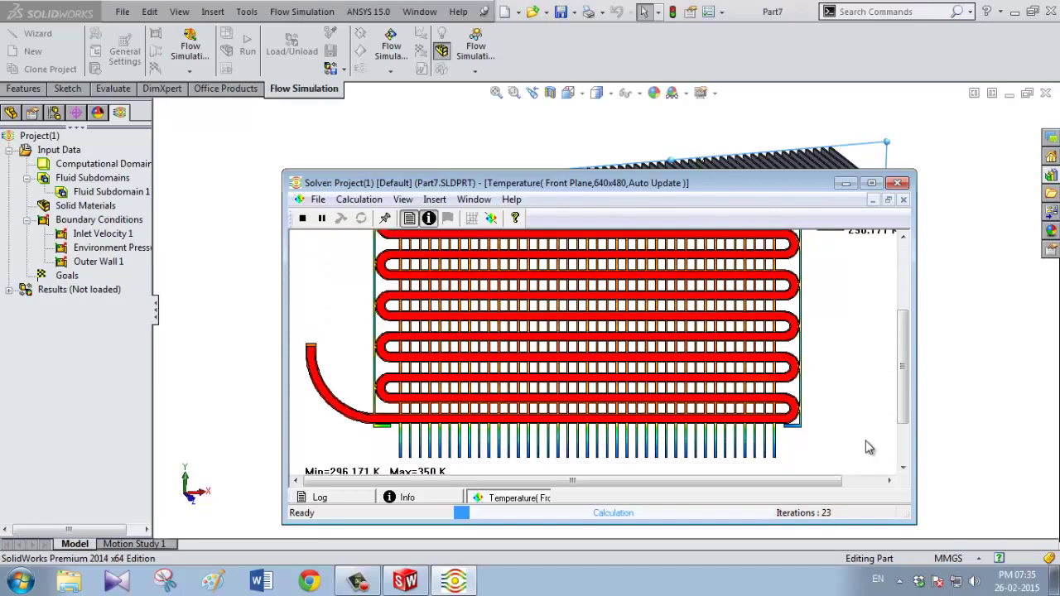
{"action": "scroll", "coordinate": [867, 447], "scroll_direction": "up", "scroll_amount": 1}
{"action": "scroll", "coordinate": [868, 447], "scroll_direction": "up", "scroll_amount": 5}
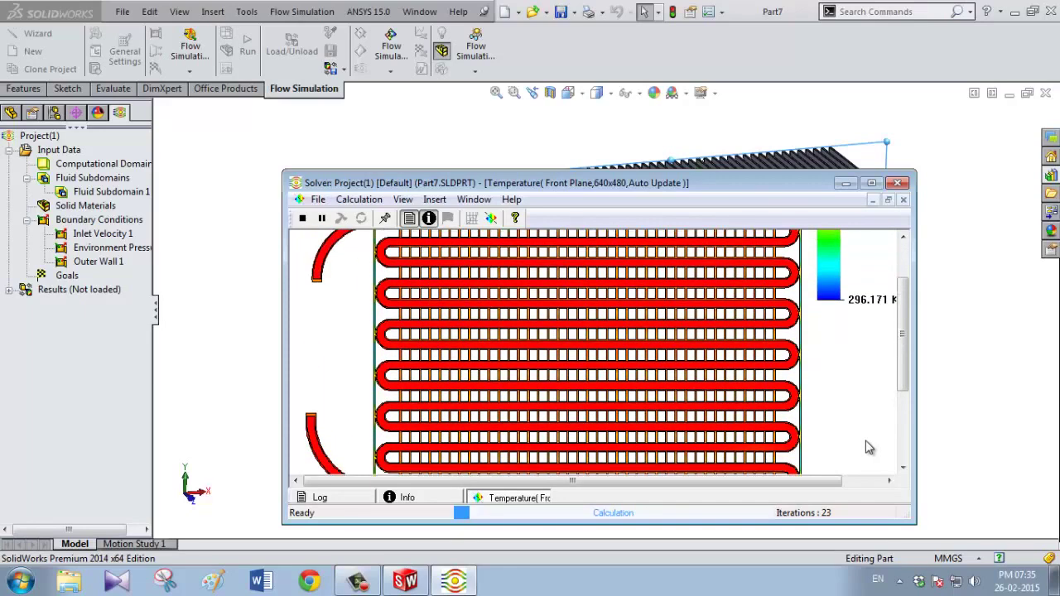
{"action": "scroll", "coordinate": [868, 447], "scroll_direction": "up", "scroll_amount": 5}
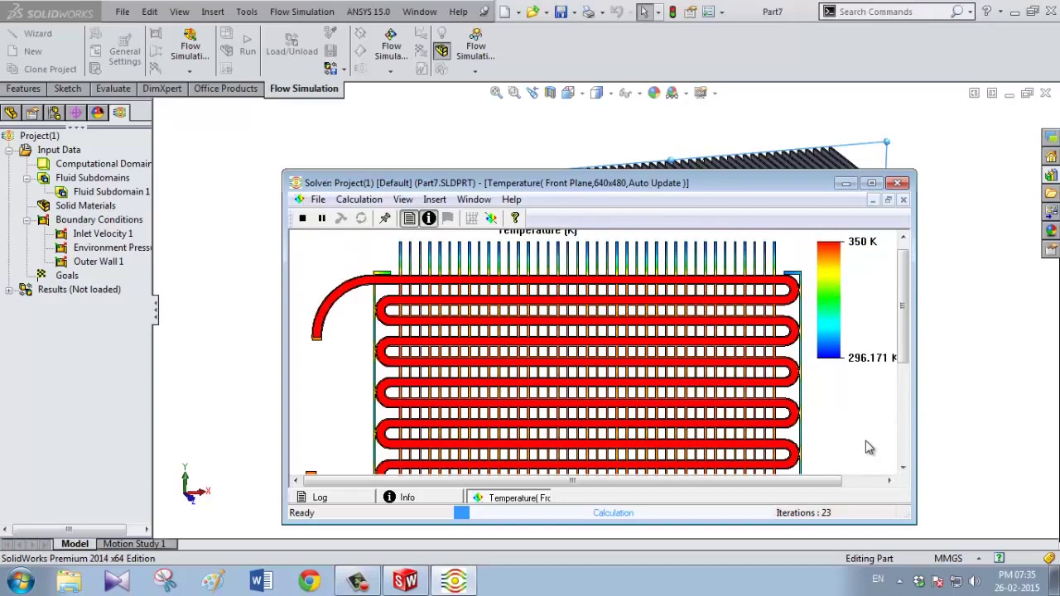
{"action": "scroll", "coordinate": [869, 447], "scroll_direction": "down", "scroll_amount": 2}
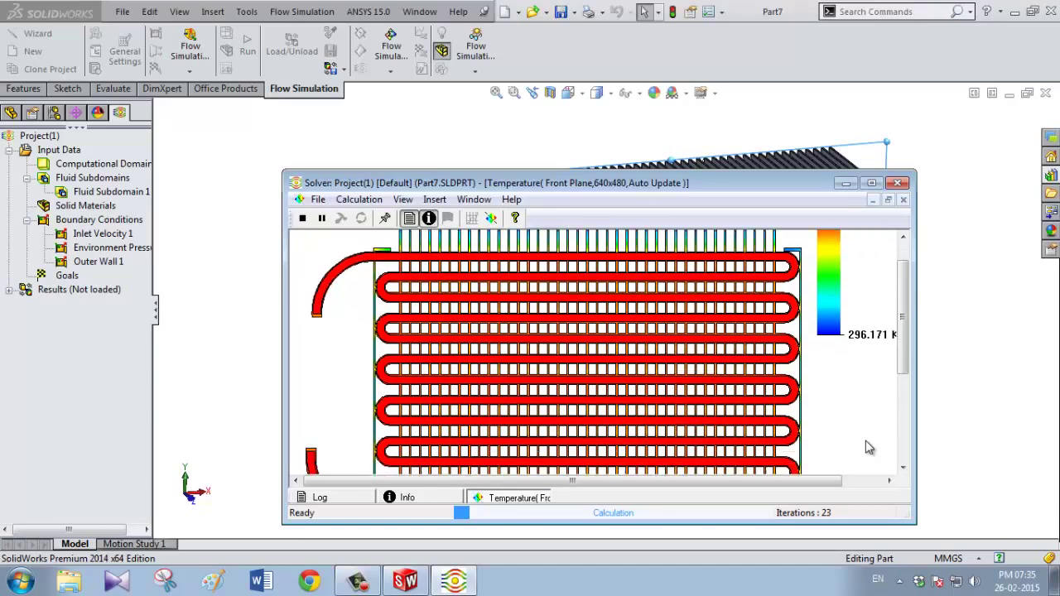
{"action": "scroll", "coordinate": [869, 447], "scroll_direction": "down", "scroll_amount": 2}
{"action": "scroll", "coordinate": [869, 447], "scroll_direction": "down", "scroll_amount": 4}
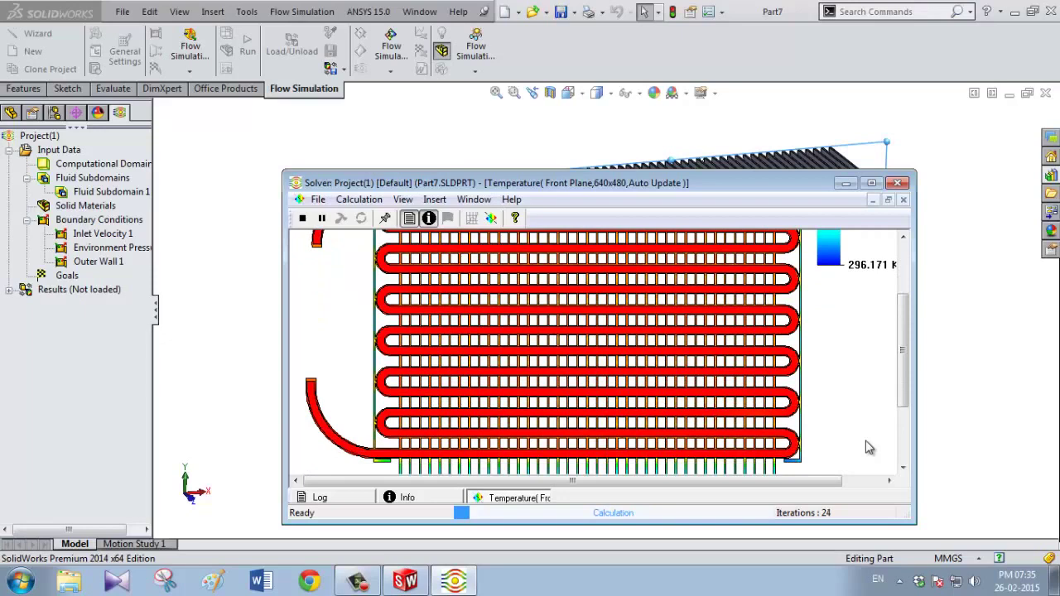
{"action": "scroll", "coordinate": [868, 447], "scroll_direction": "up", "scroll_amount": 3}
{"action": "scroll", "coordinate": [867, 448], "scroll_direction": "up", "scroll_amount": 1}
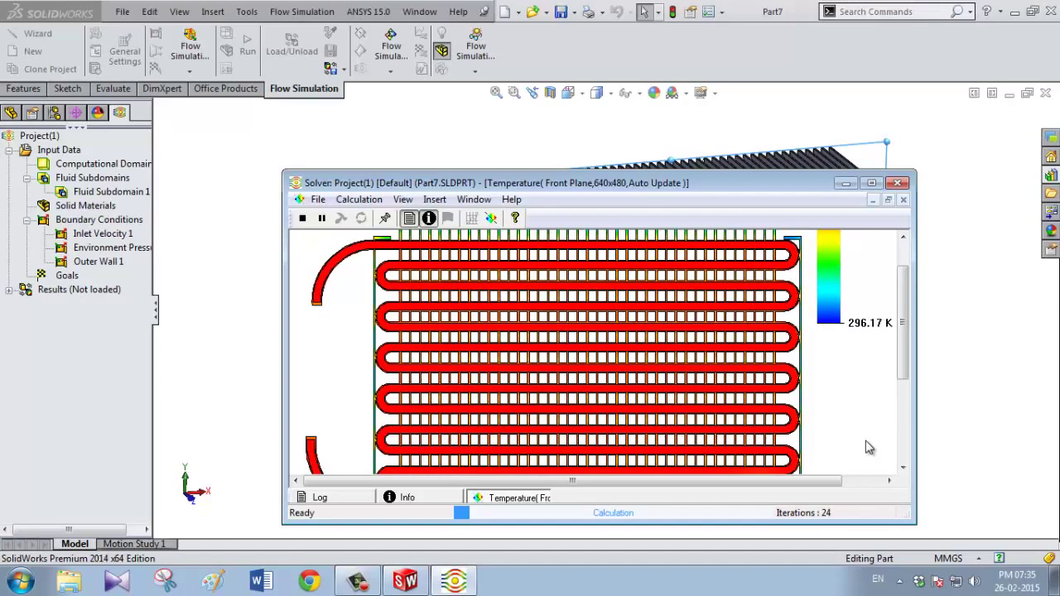
{"action": "scroll", "coordinate": [868, 447], "scroll_direction": "up", "scroll_amount": 3}
{"action": "scroll", "coordinate": [868, 447], "scroll_direction": "up", "scroll_amount": 2}
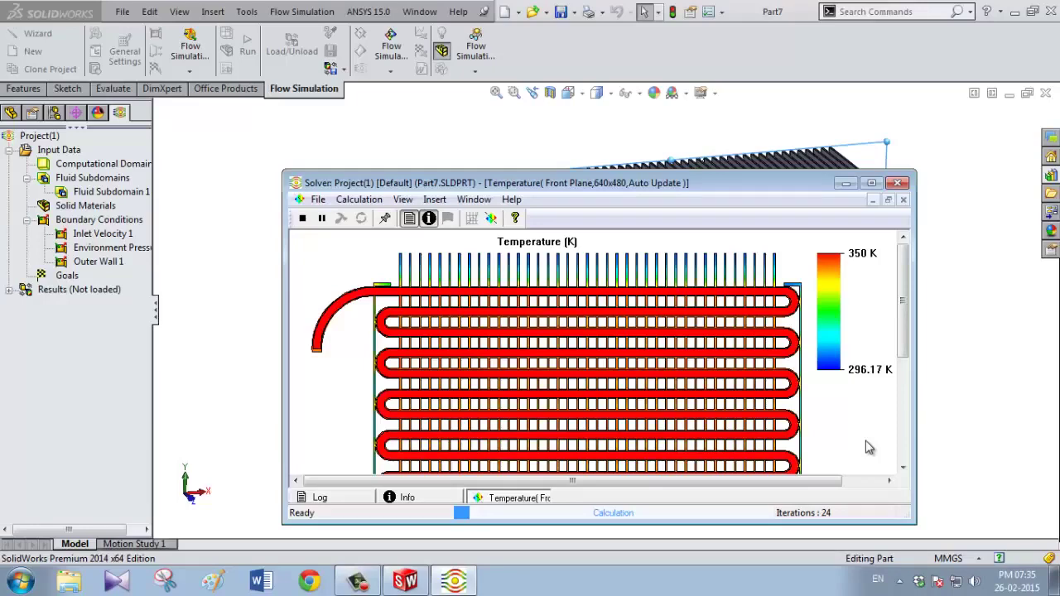
- Suspend the solver at iteration 26, with the preview ranging 296.168 K to 350 K
{"action": "scroll", "coordinate": [867, 447], "scroll_direction": "down", "scroll_amount": 1}
{"action": "scroll", "coordinate": [867, 447], "scroll_direction": "down", "scroll_amount": 1}
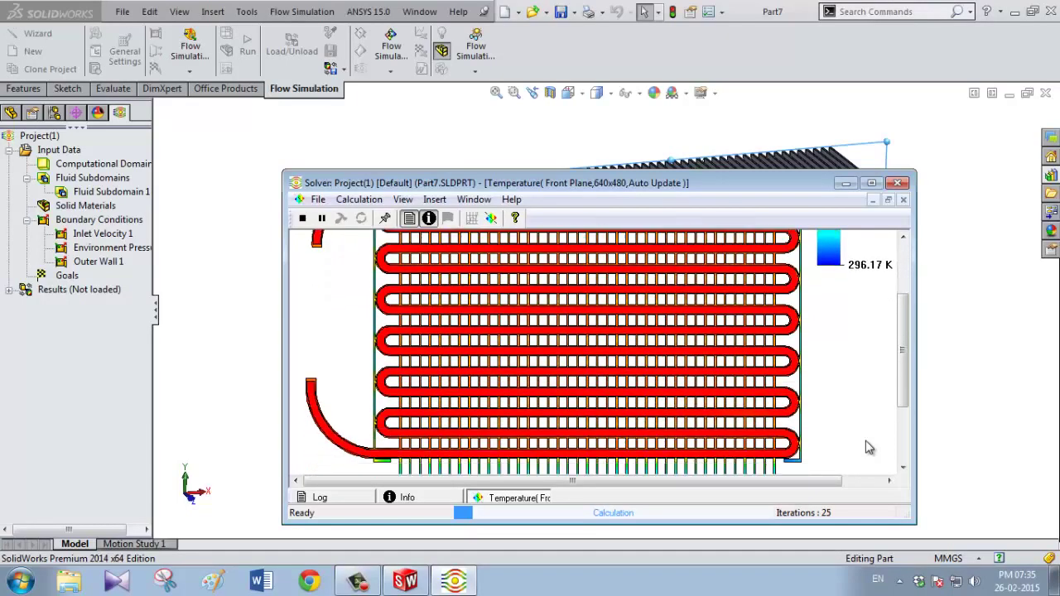
{"action": "scroll", "coordinate": [867, 447], "scroll_direction": "down", "scroll_amount": 1}
{"action": "scroll", "coordinate": [866, 447], "scroll_direction": "down", "scroll_amount": 1}
{"action": "scroll", "coordinate": [866, 447], "scroll_direction": "down", "scroll_amount": 1}
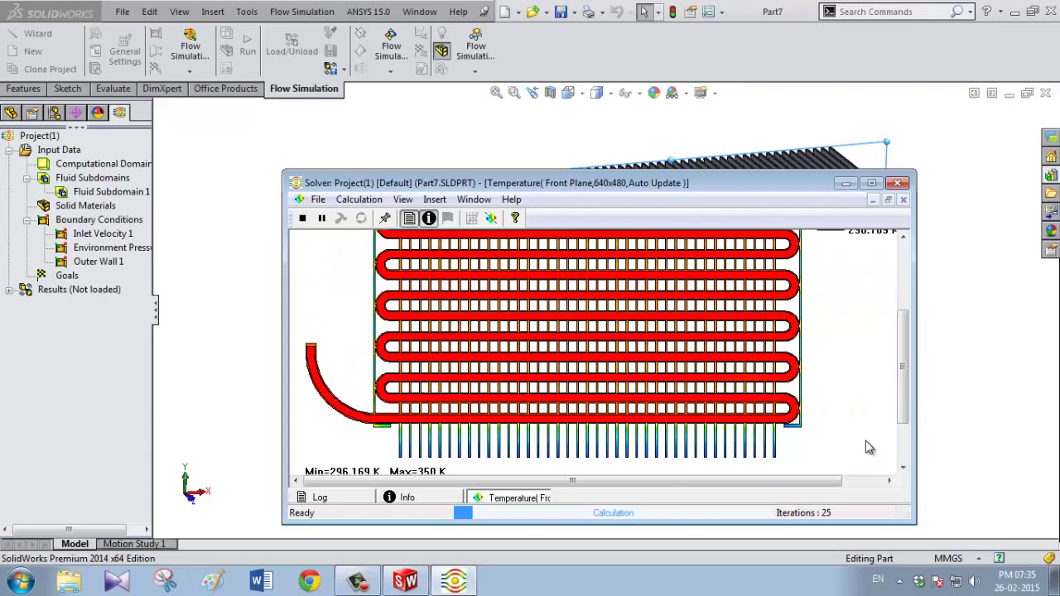
{"action": "scroll", "coordinate": [867, 447], "scroll_direction": "up", "scroll_amount": 5}
{"action": "scroll", "coordinate": [866, 447], "scroll_direction": "down", "scroll_amount": 3}
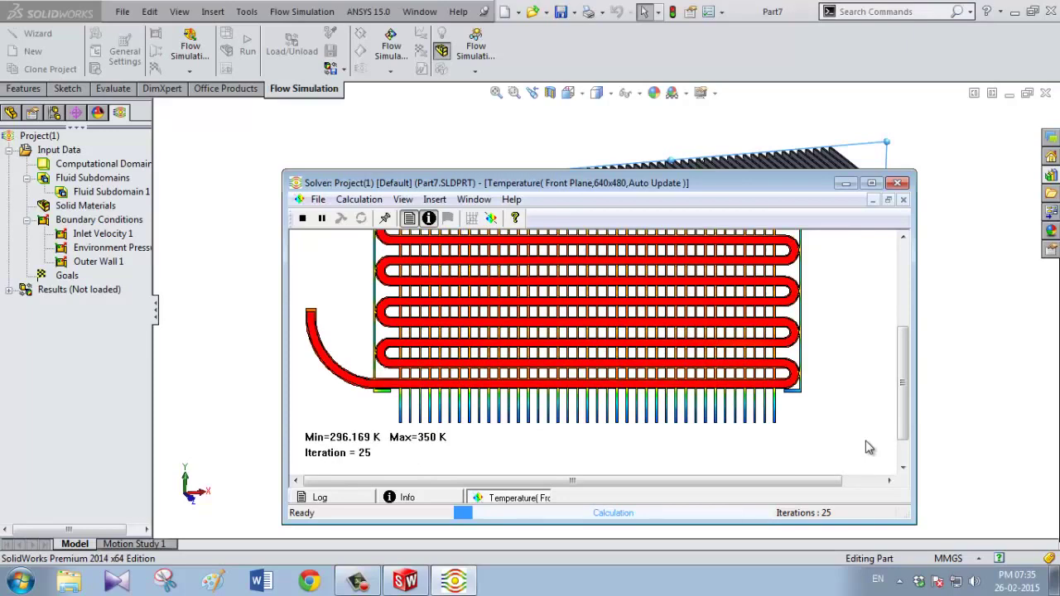
{"action": "scroll", "coordinate": [866, 447], "scroll_direction": "up", "scroll_amount": 2}
{"action": "scroll", "coordinate": [867, 447], "scroll_direction": "up", "scroll_amount": 3}
{"action": "scroll", "coordinate": [867, 447], "scroll_direction": "up", "scroll_amount": 3}
{"action": "scroll", "coordinate": [867, 447], "scroll_direction": "up", "scroll_amount": 2}
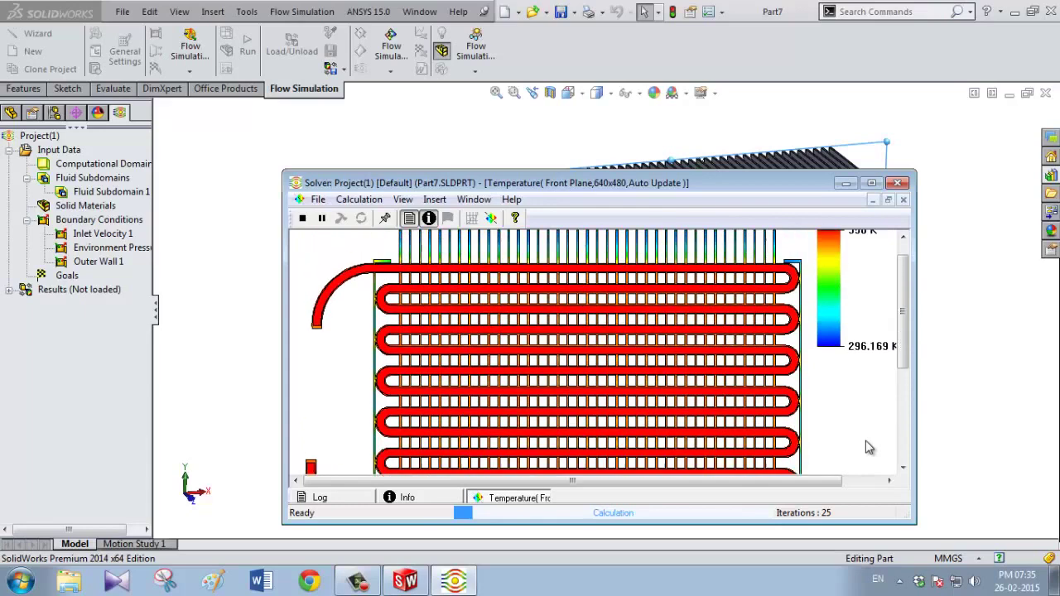
{"action": "scroll", "coordinate": [867, 447], "scroll_direction": "up", "scroll_amount": 2}
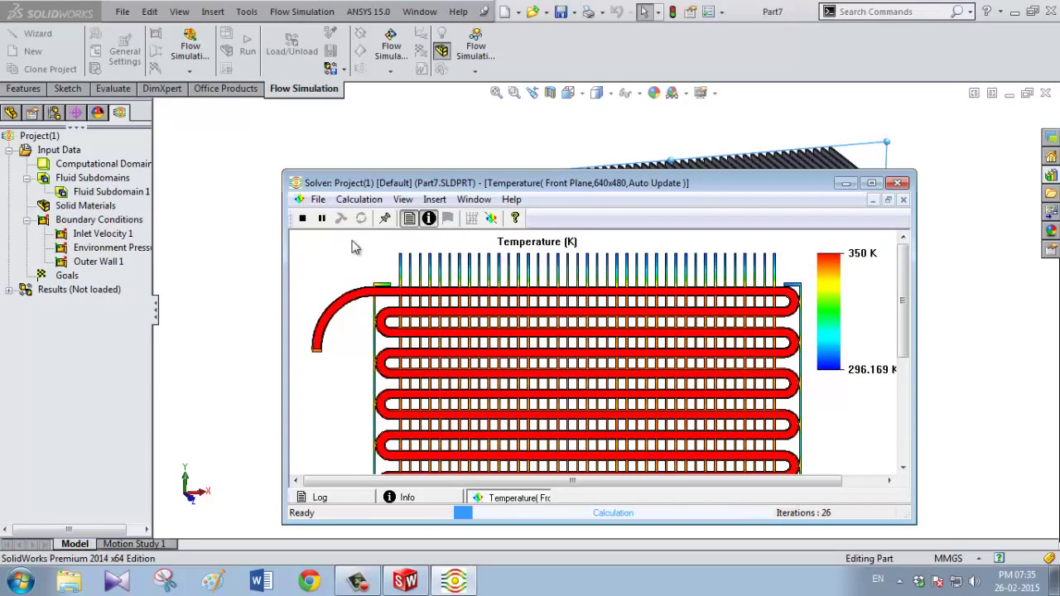
{"action": "left_click", "coordinate": [322, 219]}
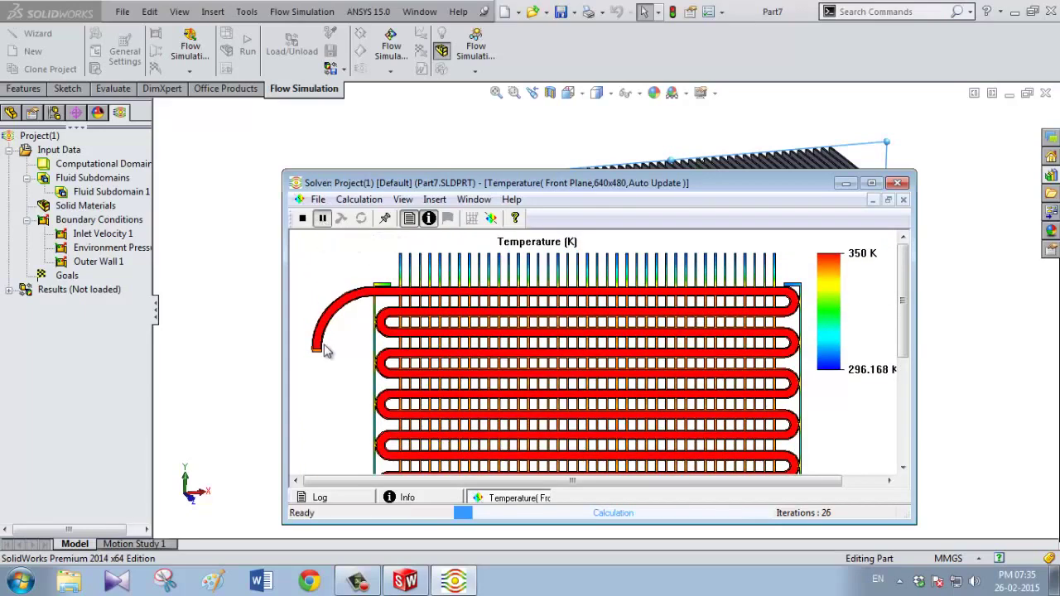